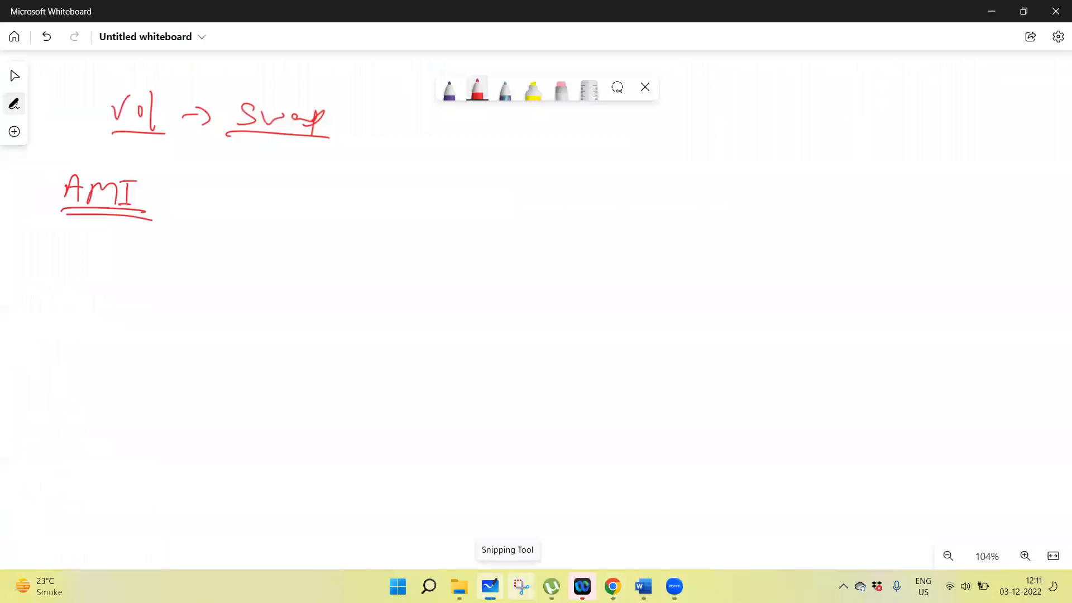
Handwrite "EC2 → VOL" below the AMI heading with underlines, add "OS" under VOL, and circle VOL and OS together.
mouse_move(106, 263)
left_mouse_down()
mouse_move(89, 282)
mouse_move(101, 293)
mouse_move(147, 286)
mouse_move(136, 305)
mouse_move(206, 281)
left_mouse_up()
mouse_move(188, 273)
left_mouse_down()
mouse_move(201, 281)
mouse_move(188, 292)
mouse_move(245, 258)
mouse_move(287, 304)
left_mouse_up()
mouse_move(208, 299)
left_mouse_down()
mouse_move(288, 305)
mouse_move(270, 318)
left_mouse_up()
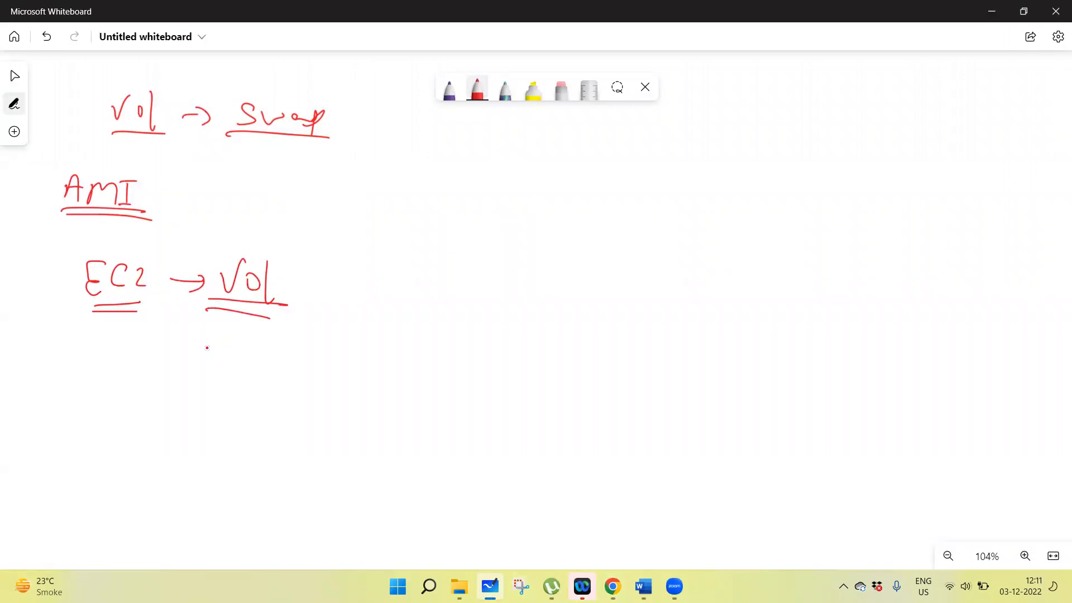
mouse_move(226, 339)
left_mouse_down()
mouse_move(254, 364)
mouse_move(310, 307)
mouse_move(247, 241)
mouse_move(181, 318)
mouse_move(213, 370)
mouse_move(252, 373)
left_mouse_up()
left_click(236, 354)
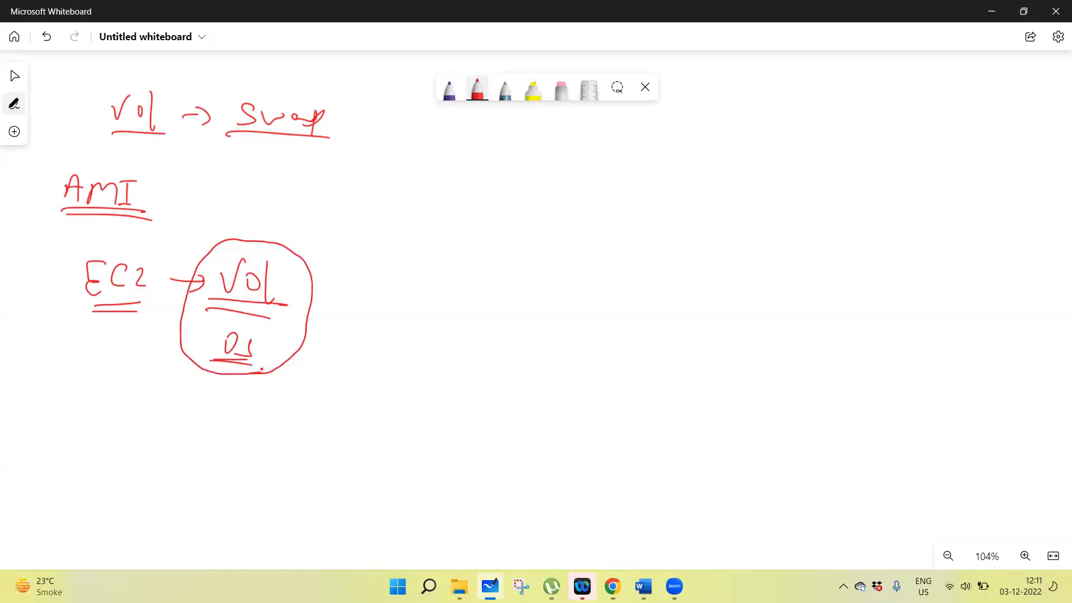
Draw a curved arrow from the circled volume to a new handwritten, underlined "AMI" label.
mouse_move(306, 263)
left_mouse_down()
mouse_move(427, 274)
mouse_move(440, 266)
left_mouse_up()
mouse_move(415, 317)
left_mouse_down()
mouse_move(428, 321)
mouse_move(427, 304)
left_mouse_up()
mouse_move(439, 305)
left_mouse_down()
mouse_move(472, 312)
mouse_move(487, 302)
mouse_move(472, 333)
mouse_move(491, 331)
left_mouse_up()
left_click_drag(412, 336, 492, 335)
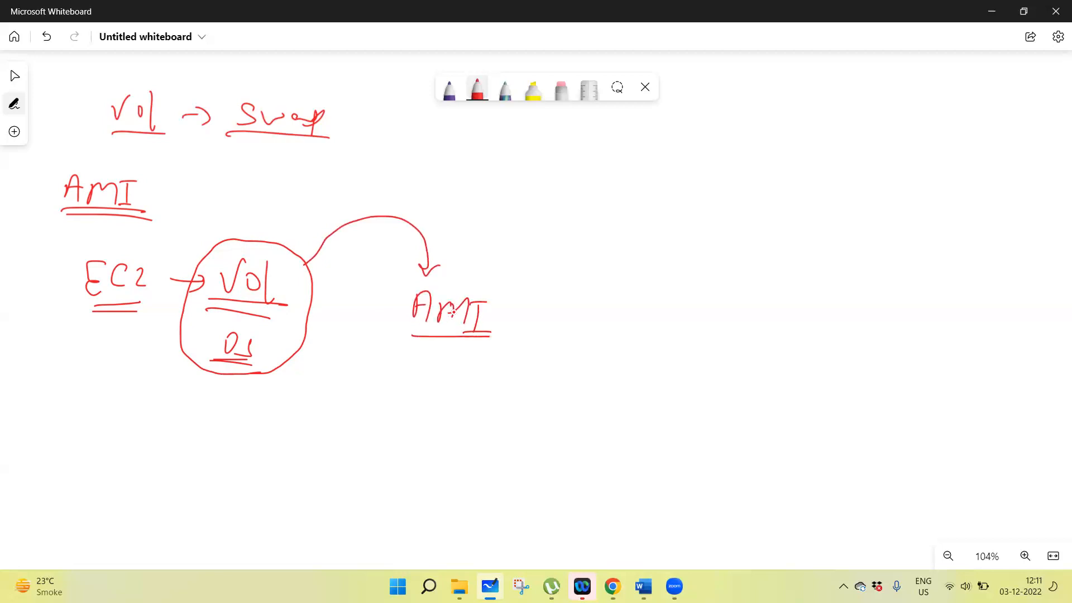
Draw an arrow from the new AMI label to a second handwritten "EC2", and underline and circle that EC2.
mouse_move(496, 307)
left_mouse_down()
mouse_move(567, 276)
mouse_move(569, 285)
left_mouse_up()
mouse_move(643, 247)
left_mouse_down()
mouse_move(624, 267)
mouse_move(646, 277)
left_mouse_up()
left_click_drag(626, 263, 669, 280)
left_click_drag(676, 269, 704, 287)
mouse_move(619, 304)
left_mouse_down()
mouse_move(686, 306)
mouse_move(682, 326)
mouse_move(704, 248)
mouse_move(620, 251)
mouse_move(691, 324)
left_mouse_up()
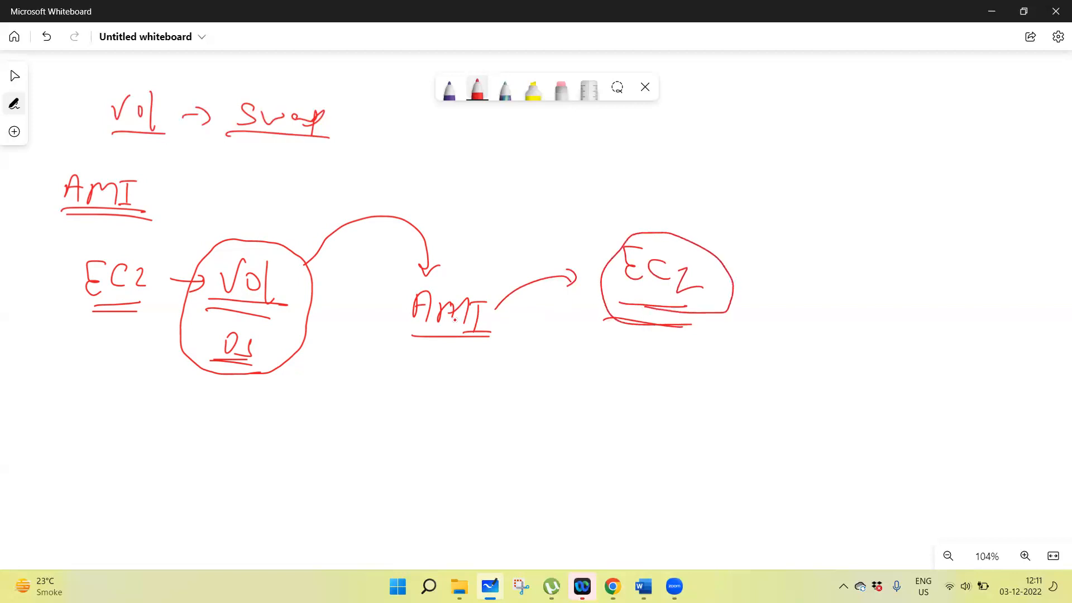
Emphasize the flow by circling AMI, retracing its arrow to the second EC2, and enclosing the original EC2 and VOL in one loop.
mouse_move(423, 338)
left_mouse_down()
mouse_move(487, 335)
mouse_move(480, 282)
mouse_move(406, 323)
mouse_move(458, 341)
left_mouse_up()
mouse_move(495, 306)
left_mouse_down()
mouse_move(600, 278)
mouse_move(581, 300)
left_mouse_up()
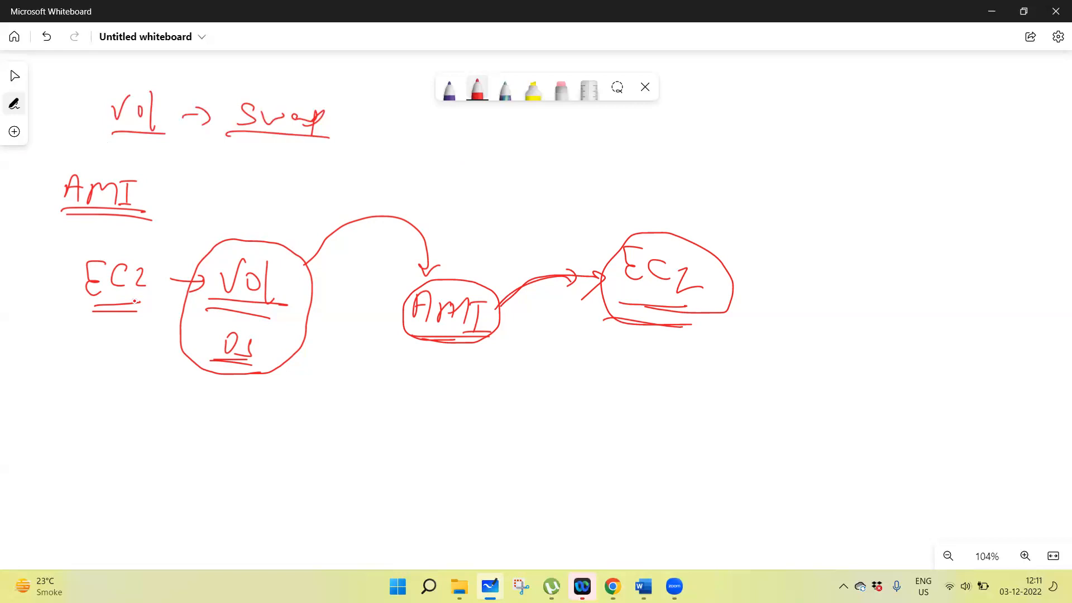
mouse_move(78, 245)
left_mouse_down()
mouse_move(103, 340)
mouse_move(286, 359)
mouse_move(298, 282)
mouse_move(167, 221)
mouse_move(73, 258)
left_mouse_up()
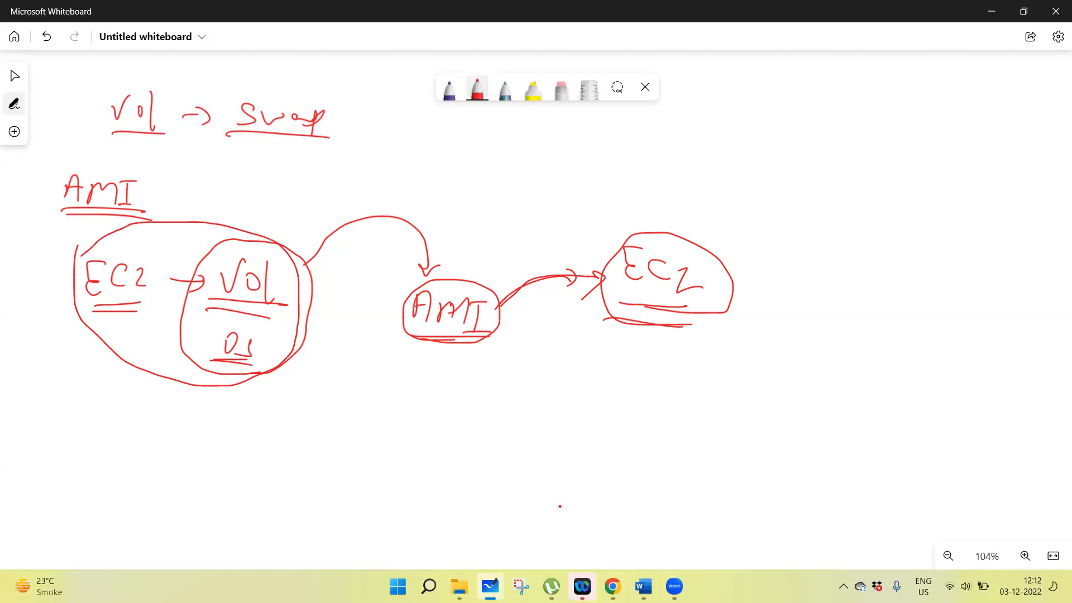
Switch to the AWS console in Chrome and review the EC2 instances, volumes and snapshots lists, including the actions offered for volumes and snapshots.
left_click(613, 585)
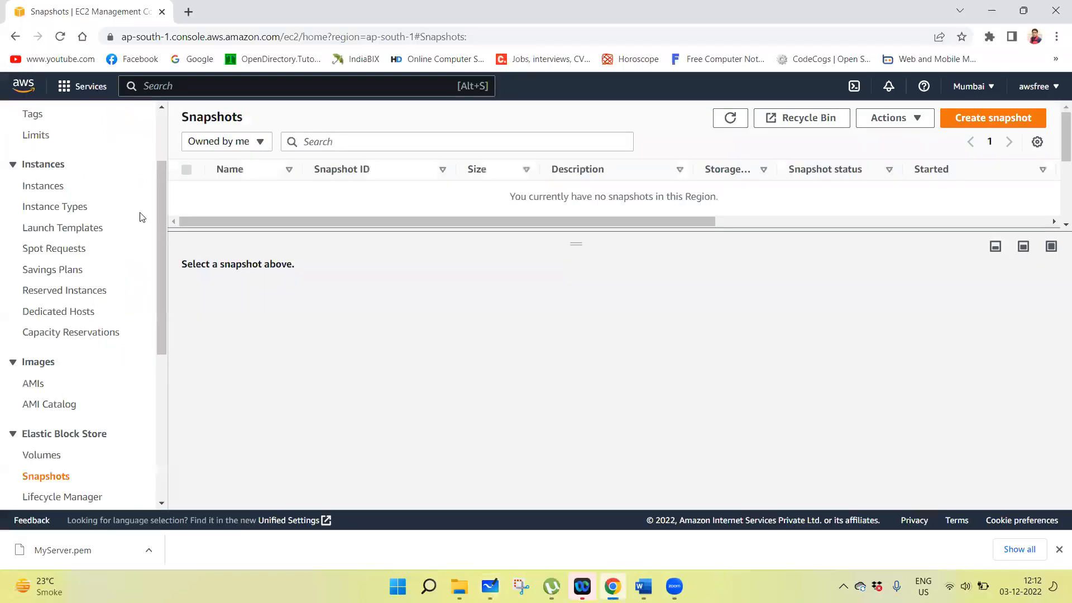
left_click(42, 187)
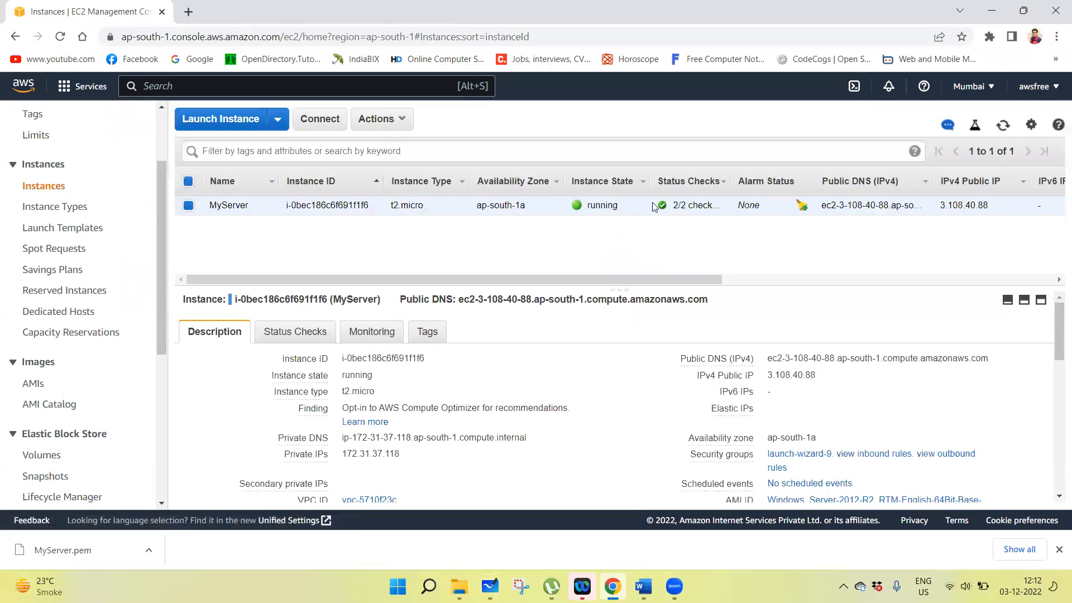
left_click_drag(209, 206, 420, 215)
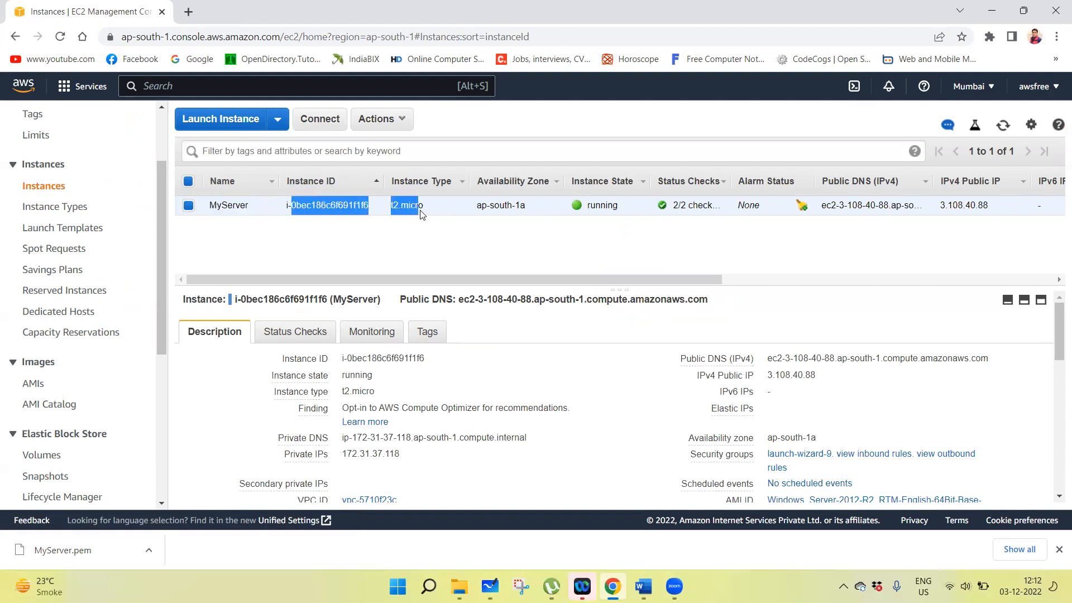
left_click(36, 450)
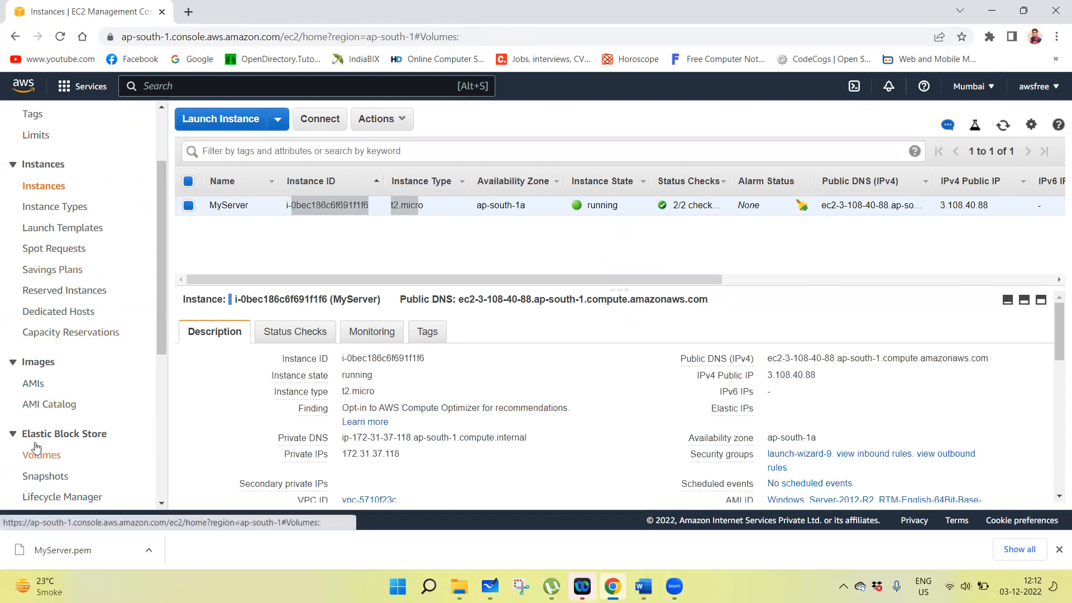
left_click(187, 240)
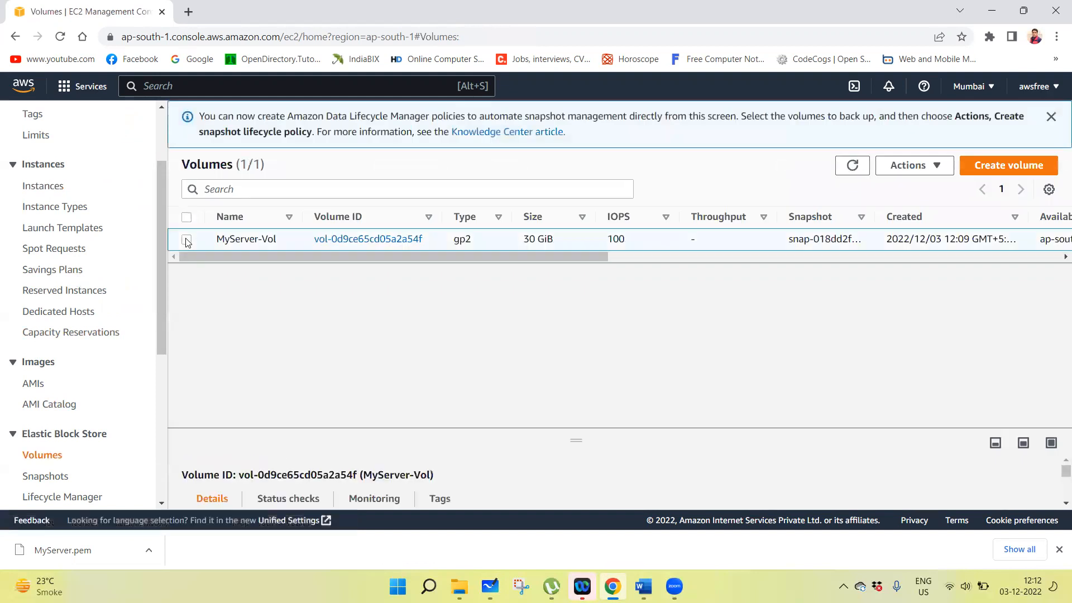
left_click(936, 167)
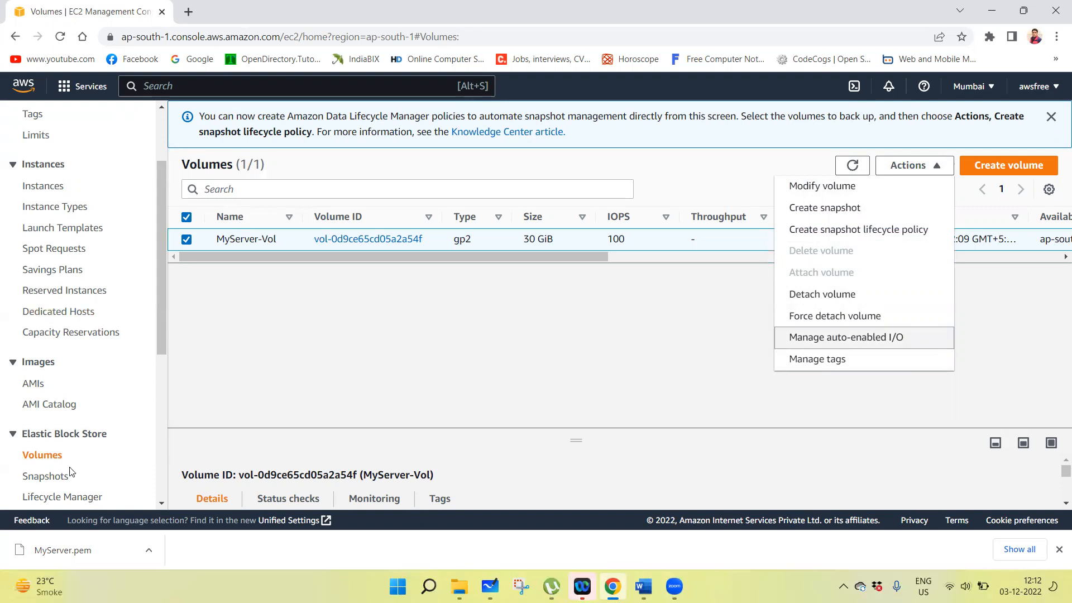
left_click(48, 478)
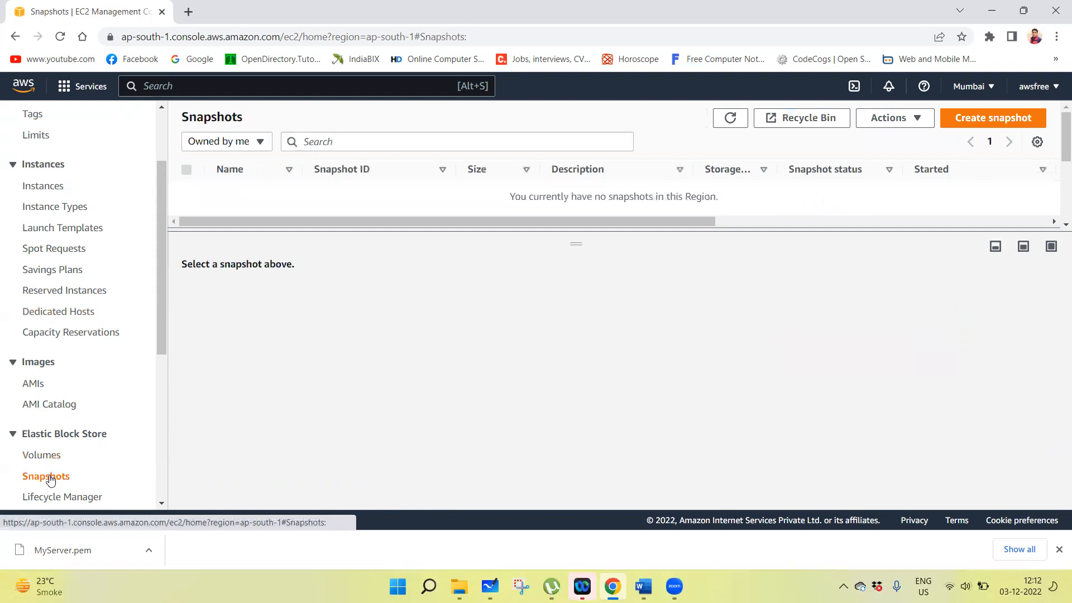
left_click(907, 126)
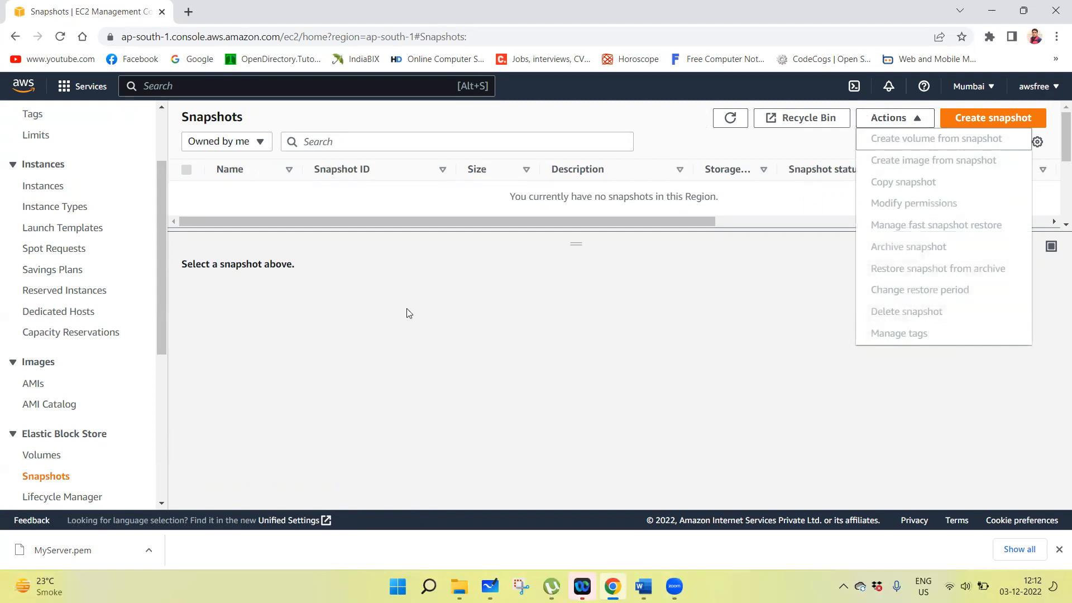
Return to the instances list, open the connection details for MyServer, and request its password.
left_click_drag(160, 318, 183, 244)
left_click(42, 289)
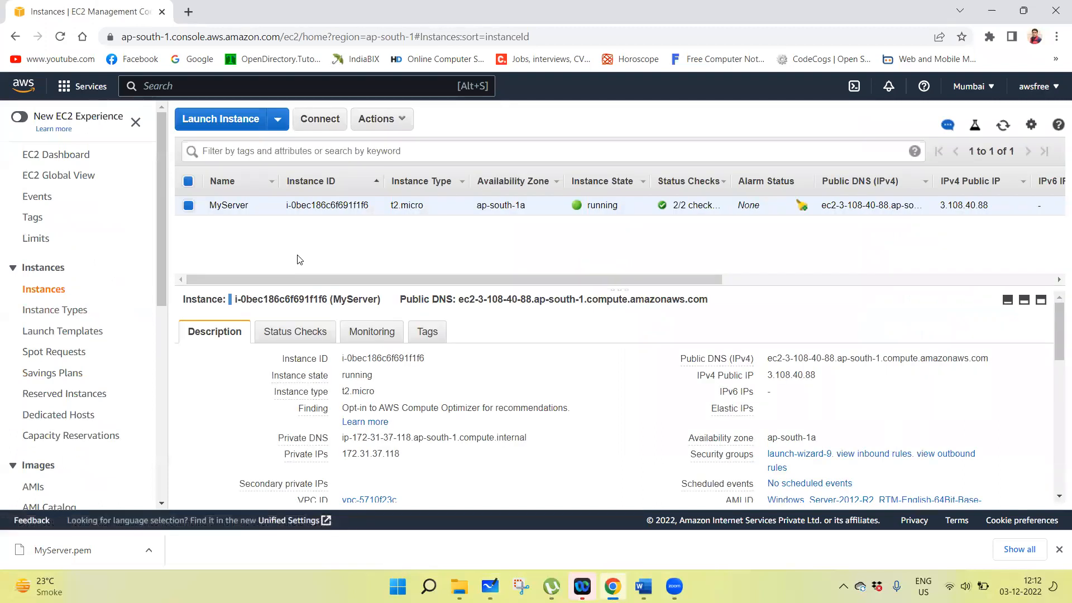
left_click(333, 124)
left_click(571, 373)
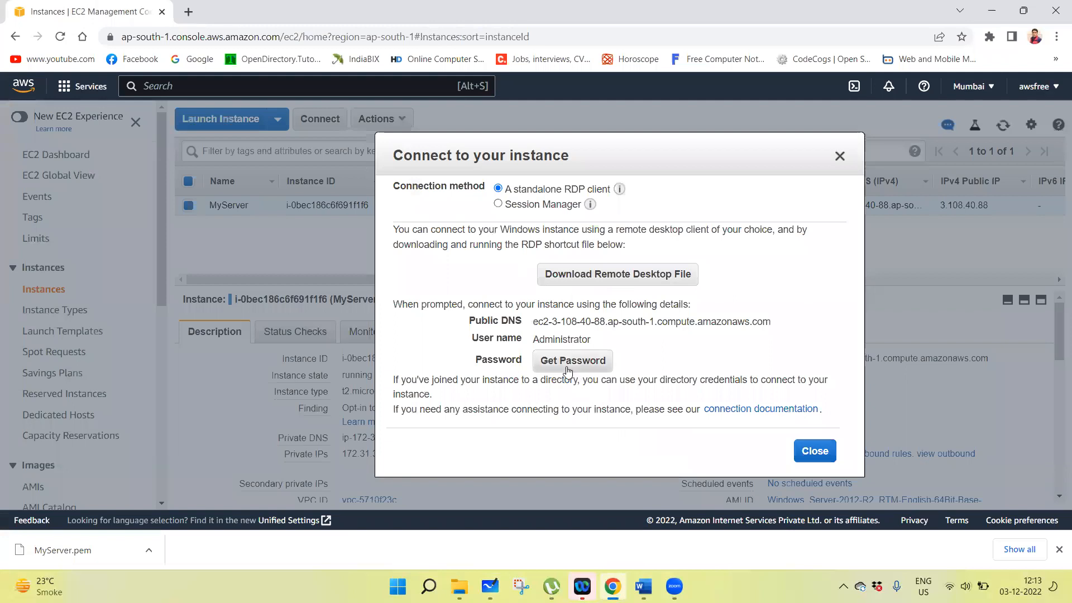
Choose the MyServer.pem key pair file from Documents and decrypt the instance password with it.
left_click(589, 296)
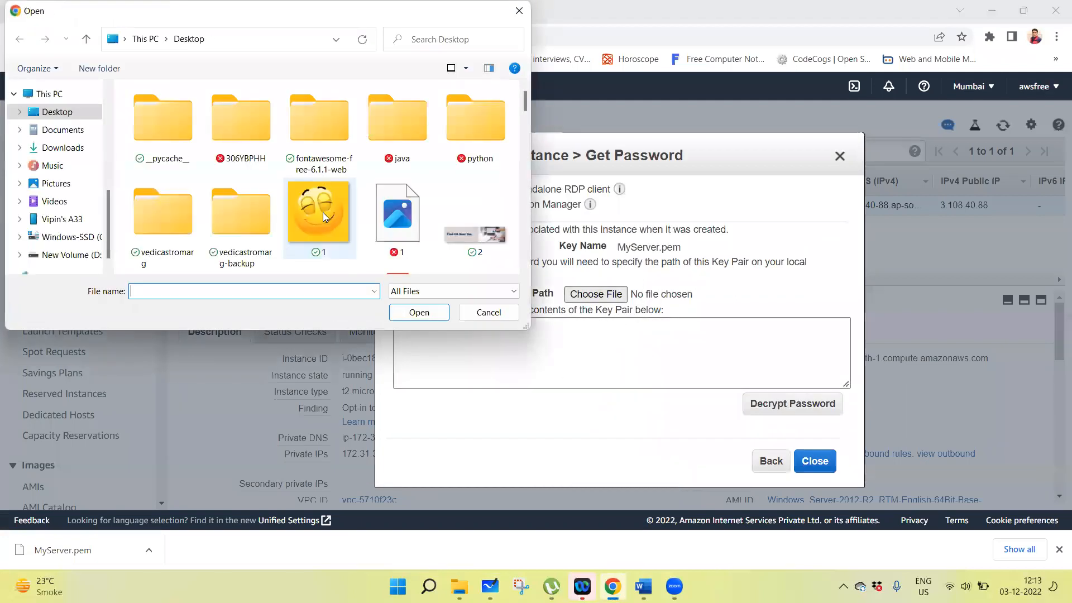
left_click(45, 131)
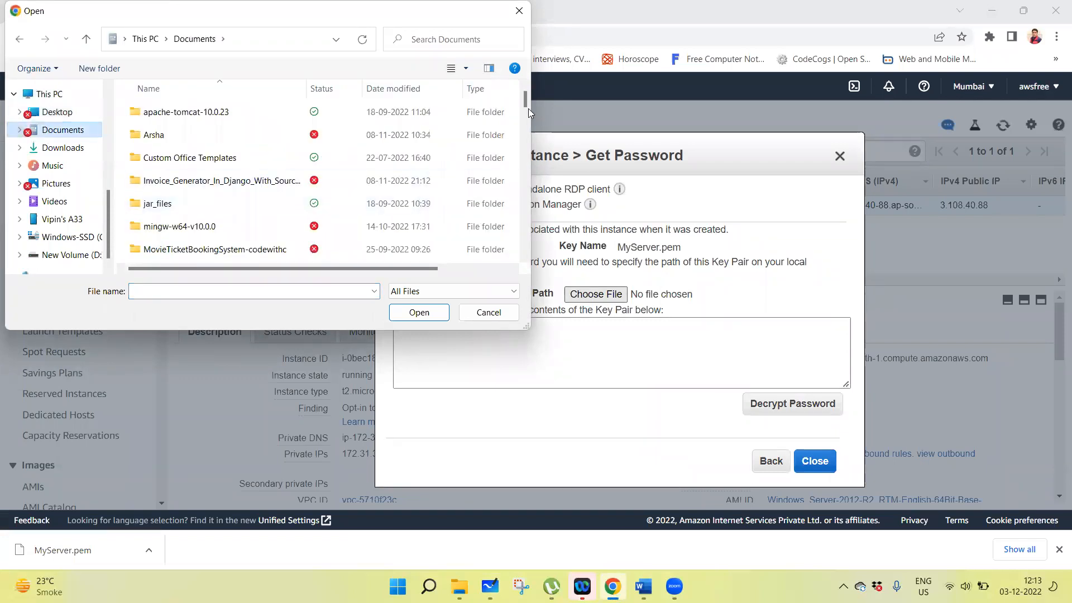
left_click_drag(527, 103, 527, 120)
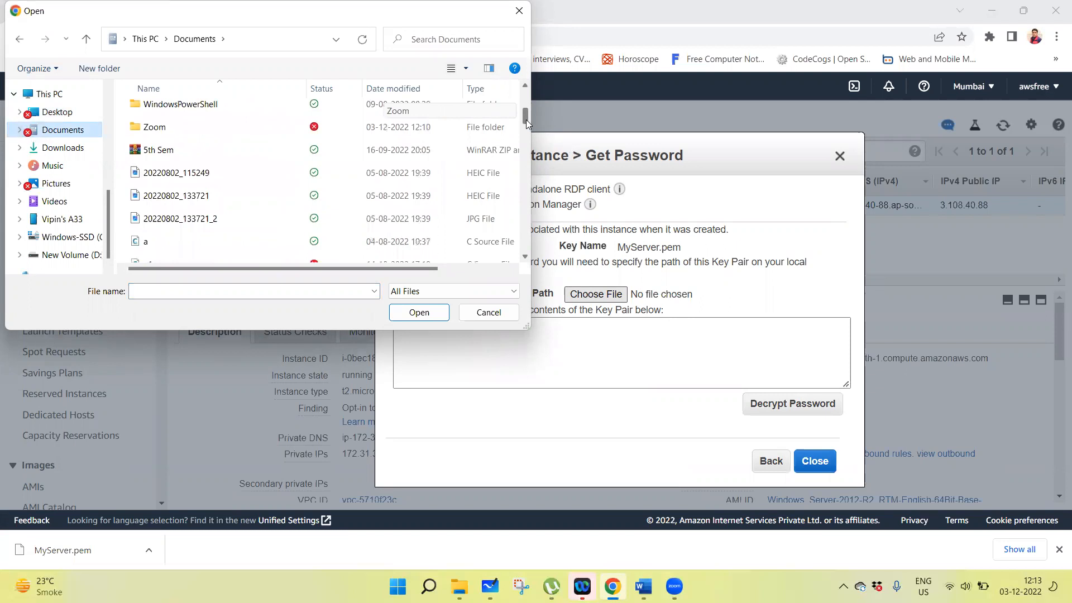
left_click(244, 285)
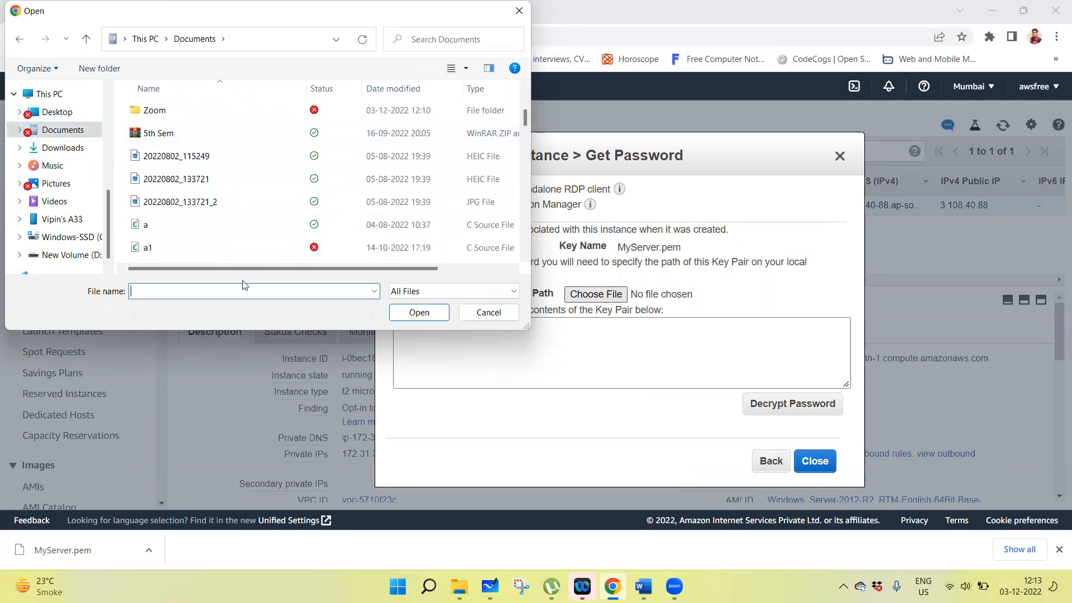
type("M")
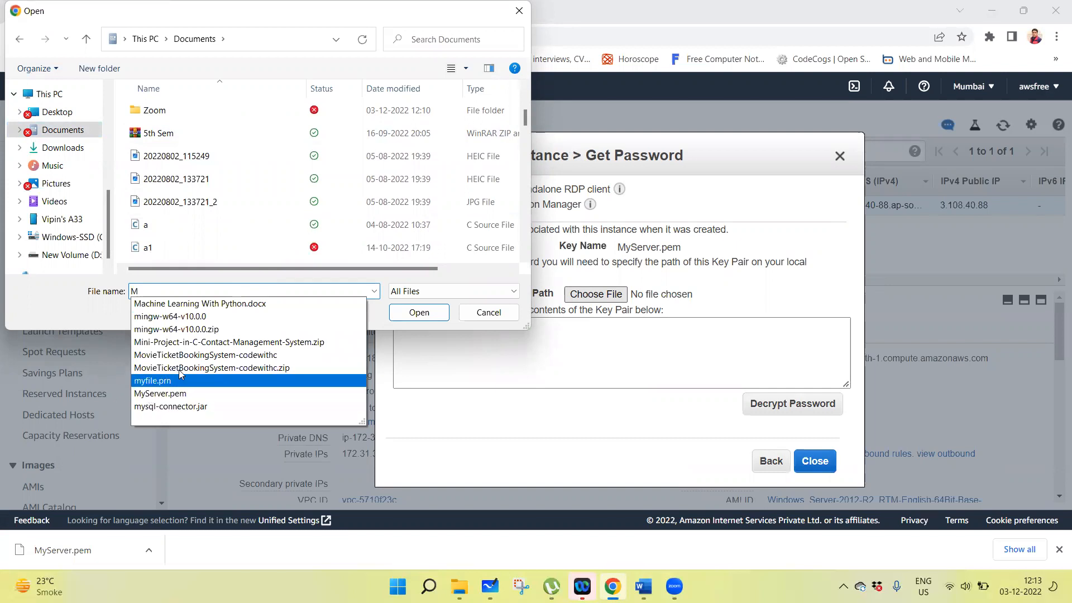
left_click(162, 393)
left_click(435, 311)
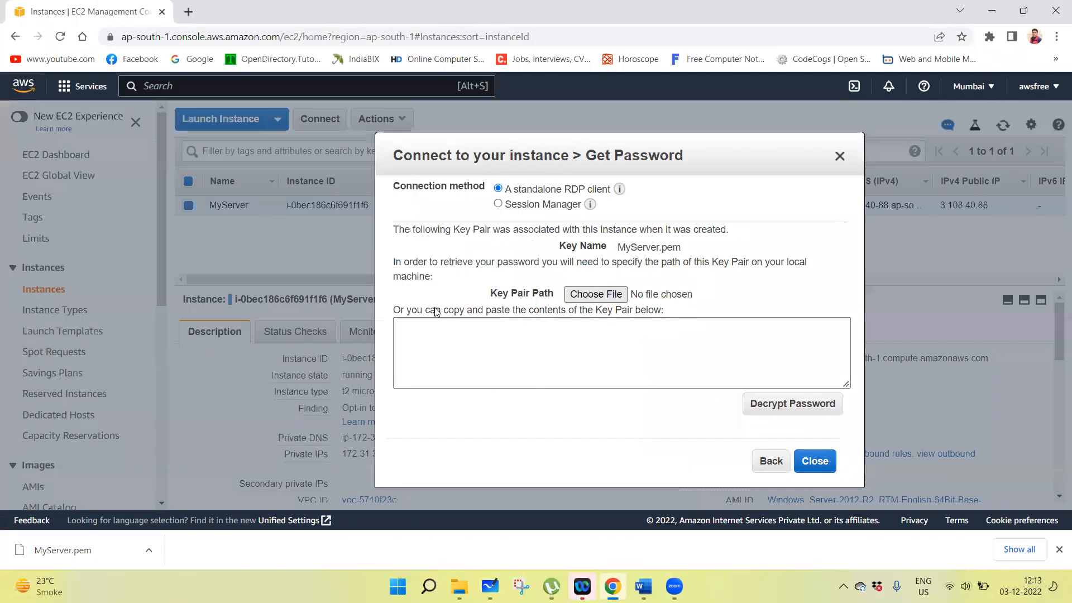
left_click(797, 400)
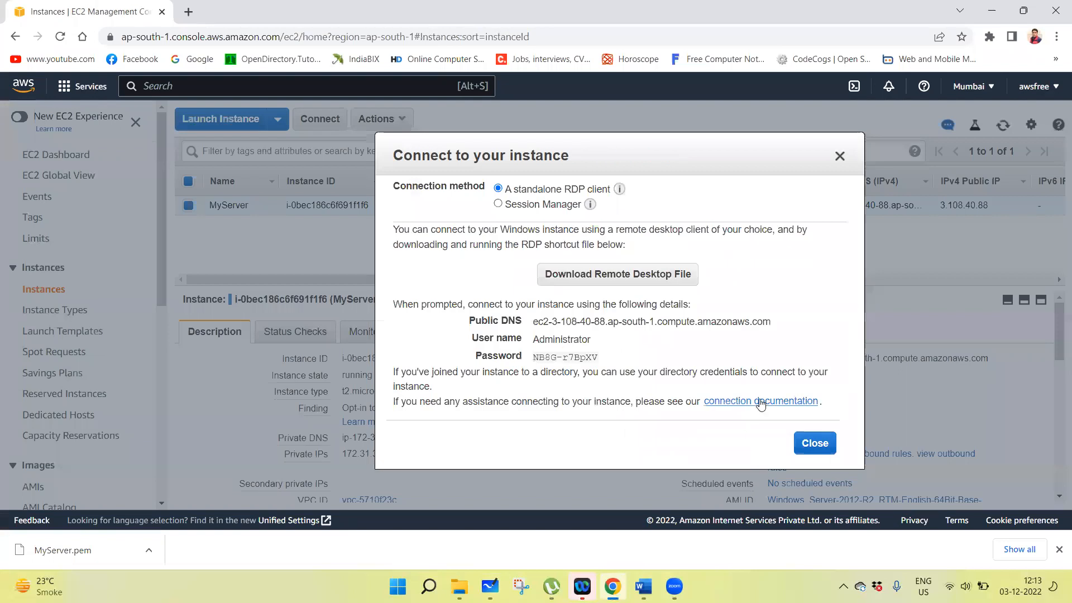
Copy the decrypted administrator password and download the instance's remote desktop file.
left_click(605, 357)
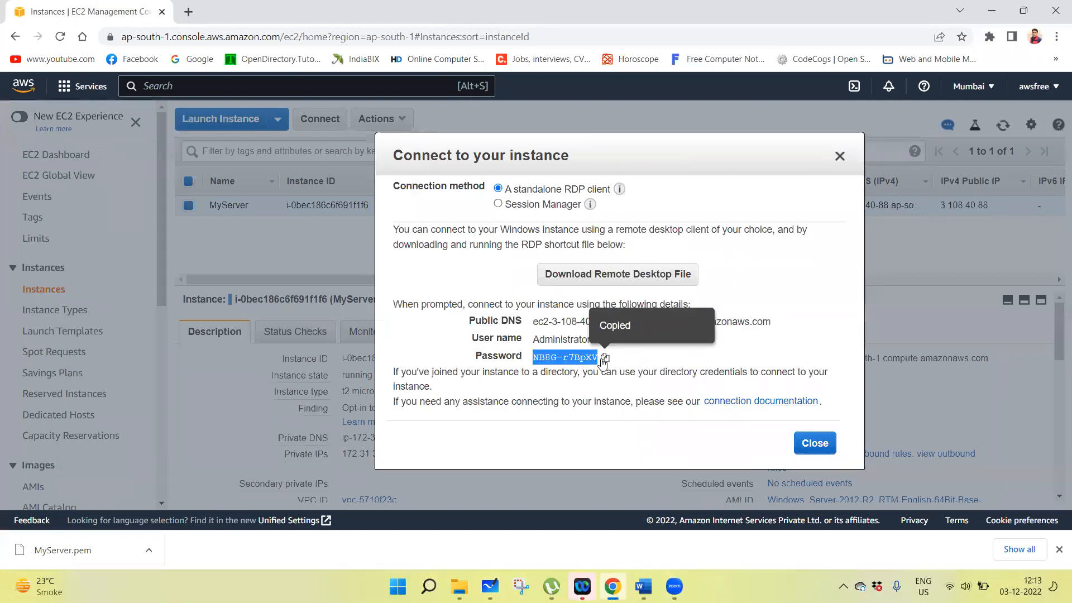
left_click(594, 275)
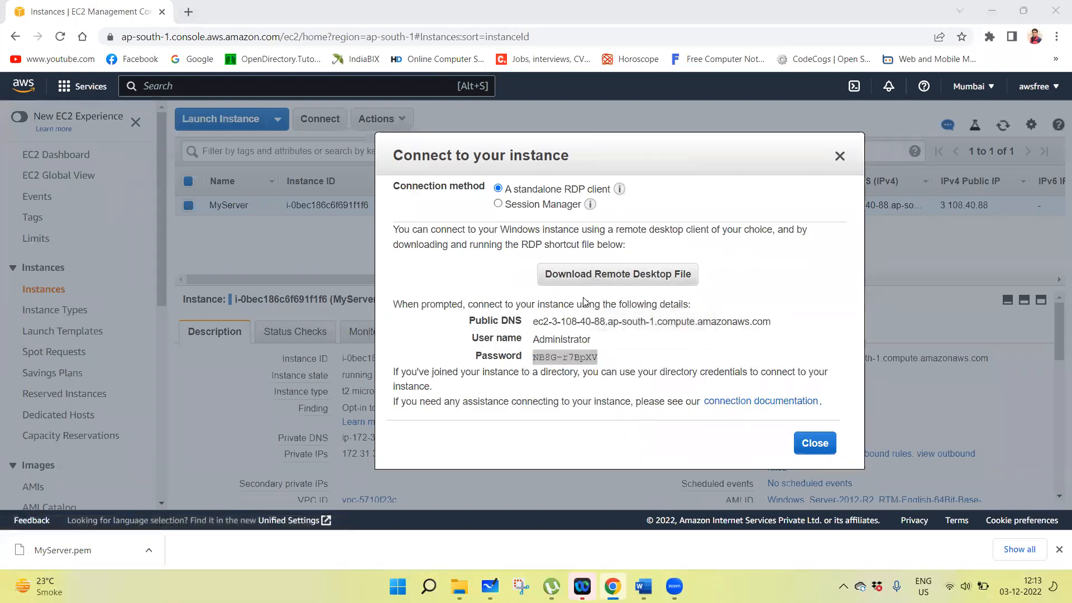
left_click(418, 311)
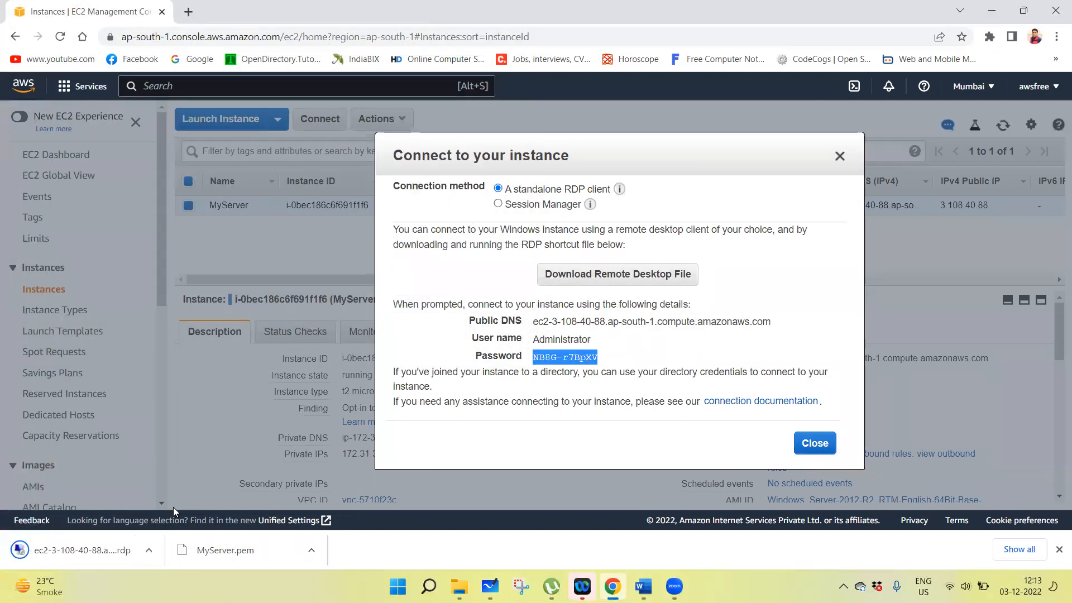
Open the downloaded RDP file, paste the administrator password, and connect to the instance despite the publisher and certificate warnings.
left_click(86, 554)
left_click(84, 549)
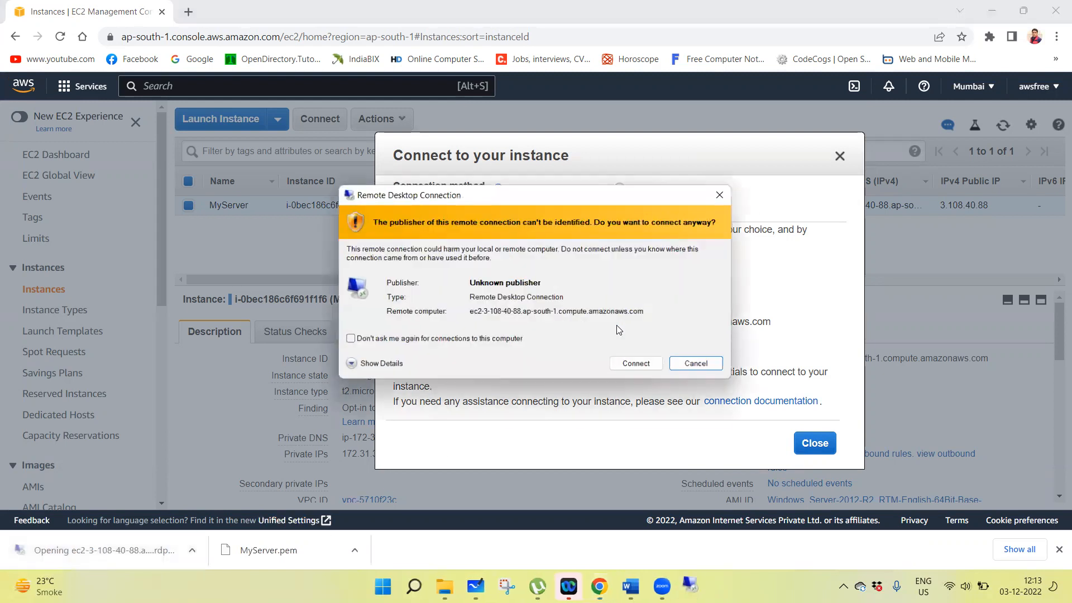
left_click(638, 366)
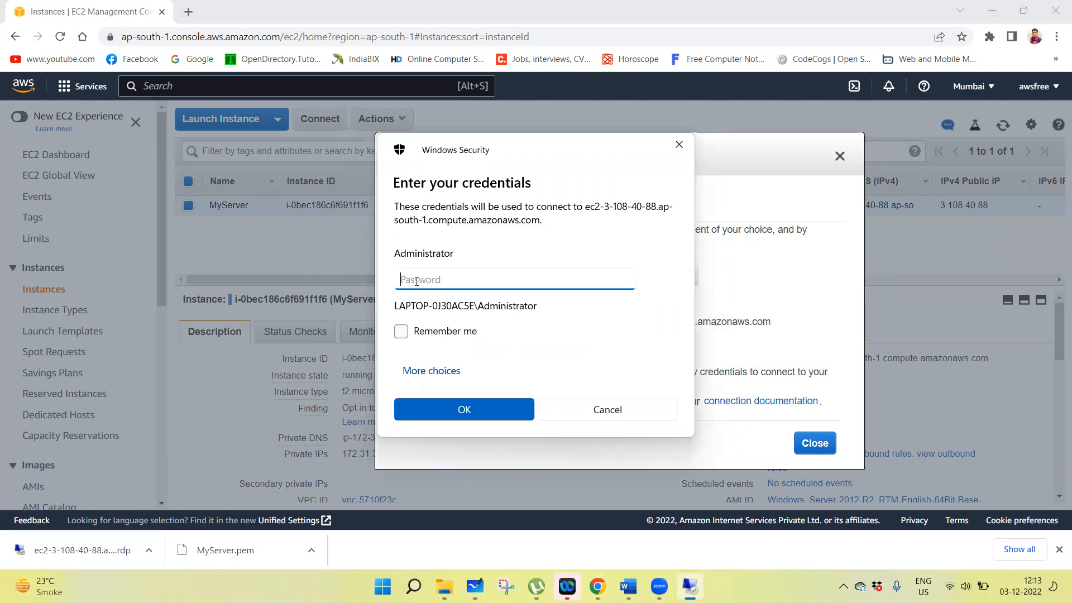
key("ctrl+v")
left_click(454, 408)
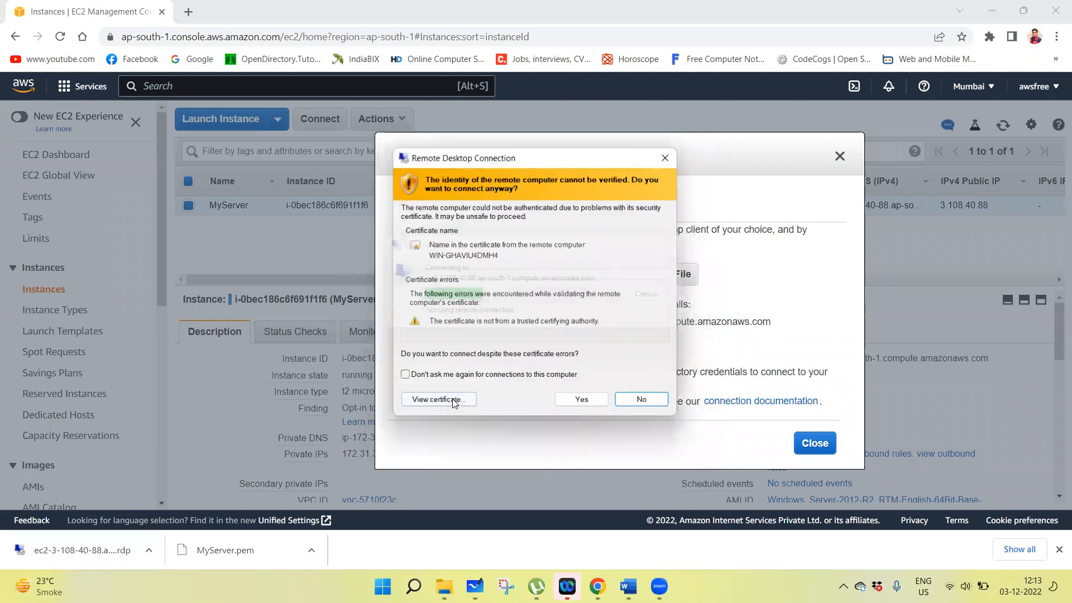
left_click(581, 399)
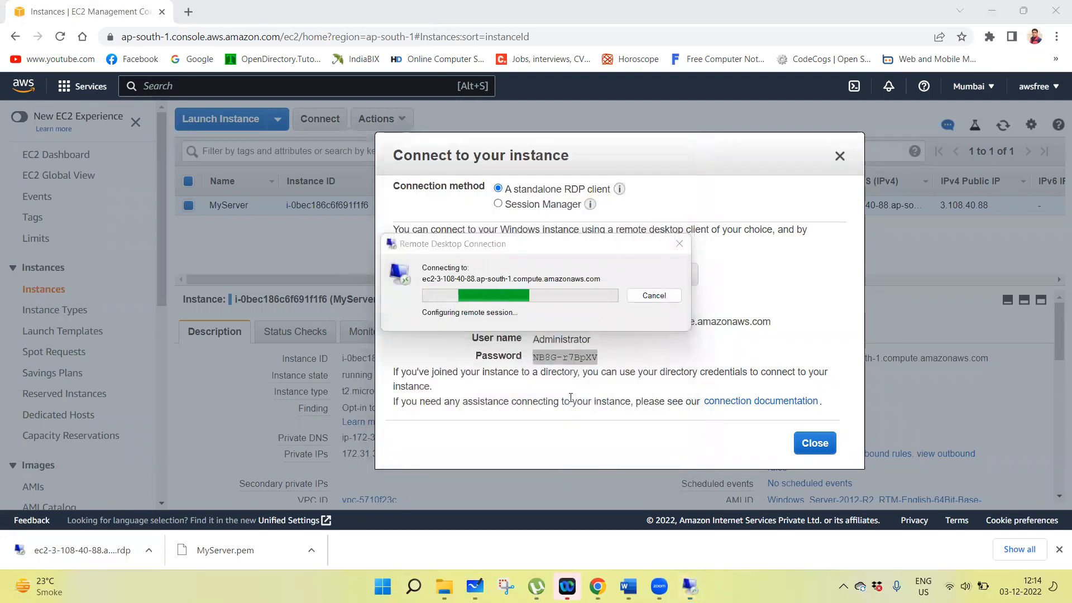
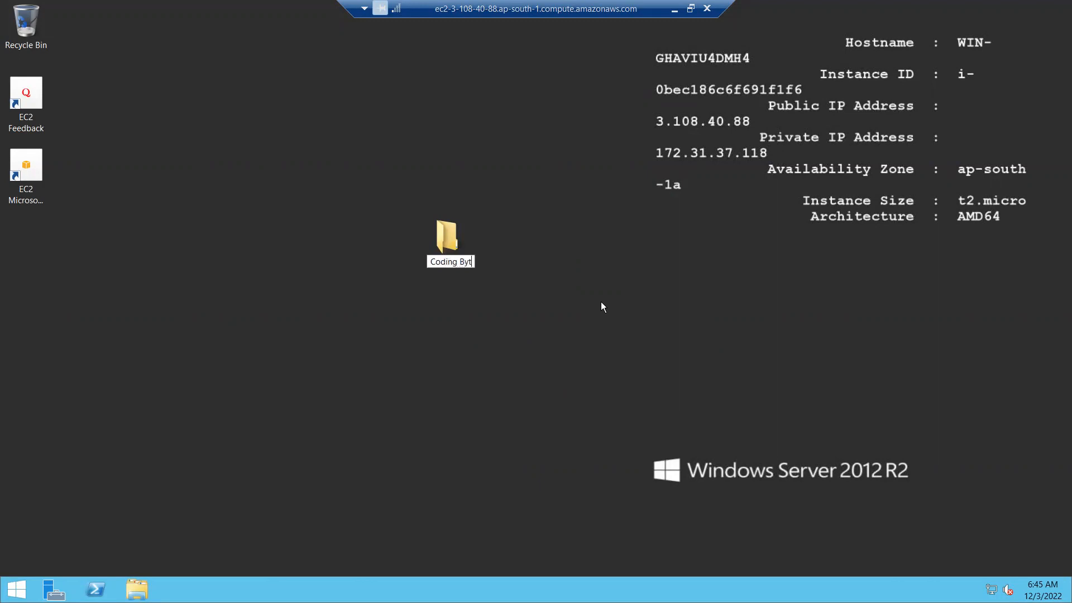
Finish naming the new desktop folder Coding Bytes and minimize the remote desktop session.
key("Return")
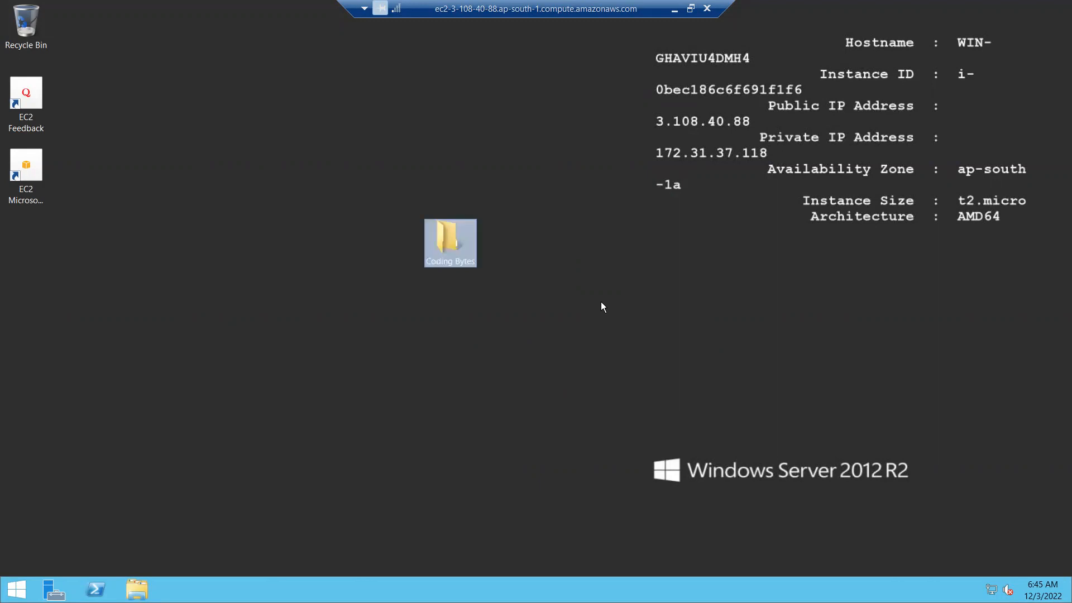
left_click(529, 315)
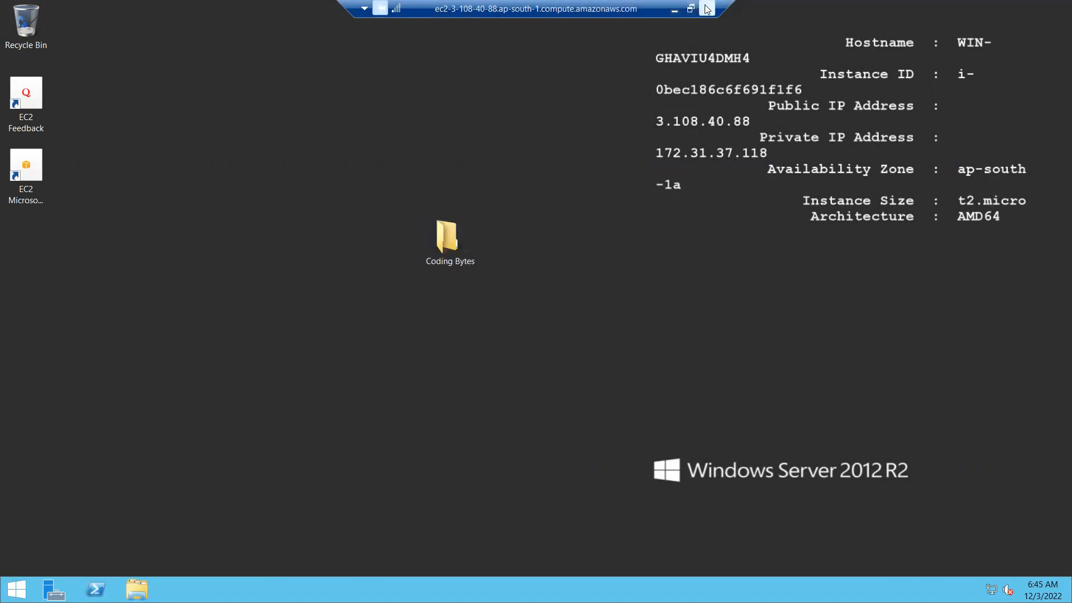
left_click(674, 9)
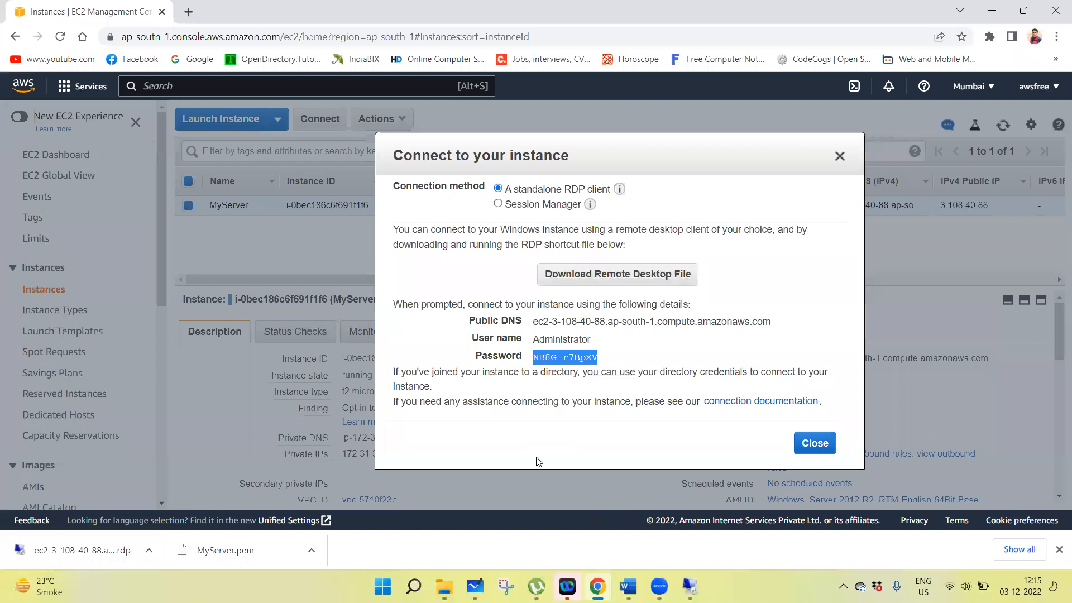
Open Notepad, paste the copied administrator password, label it "Ec2:", and minimize the note.
key("super+r")
key("Return")
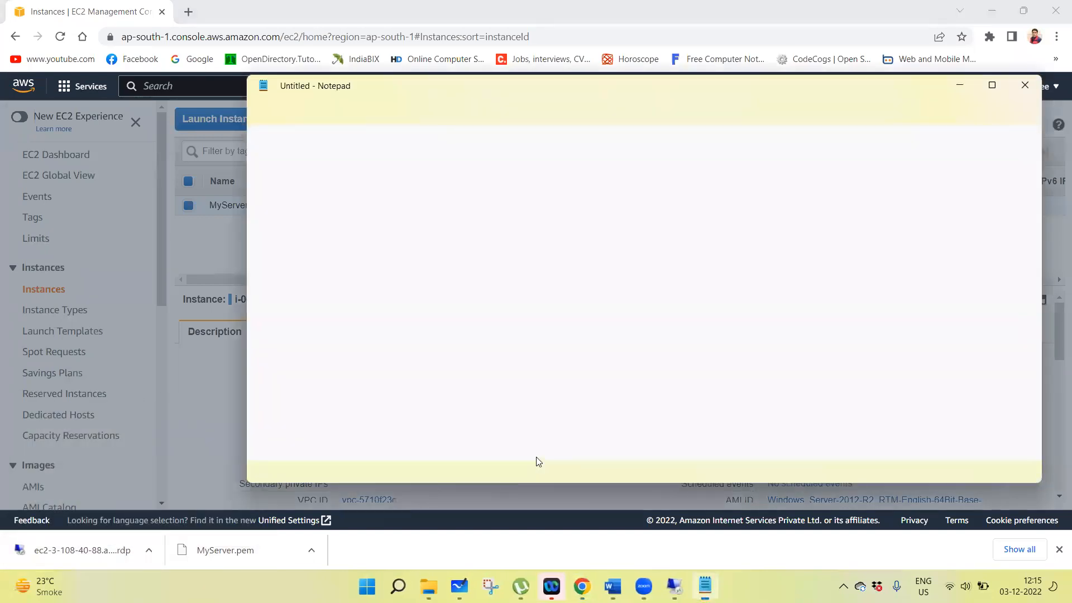
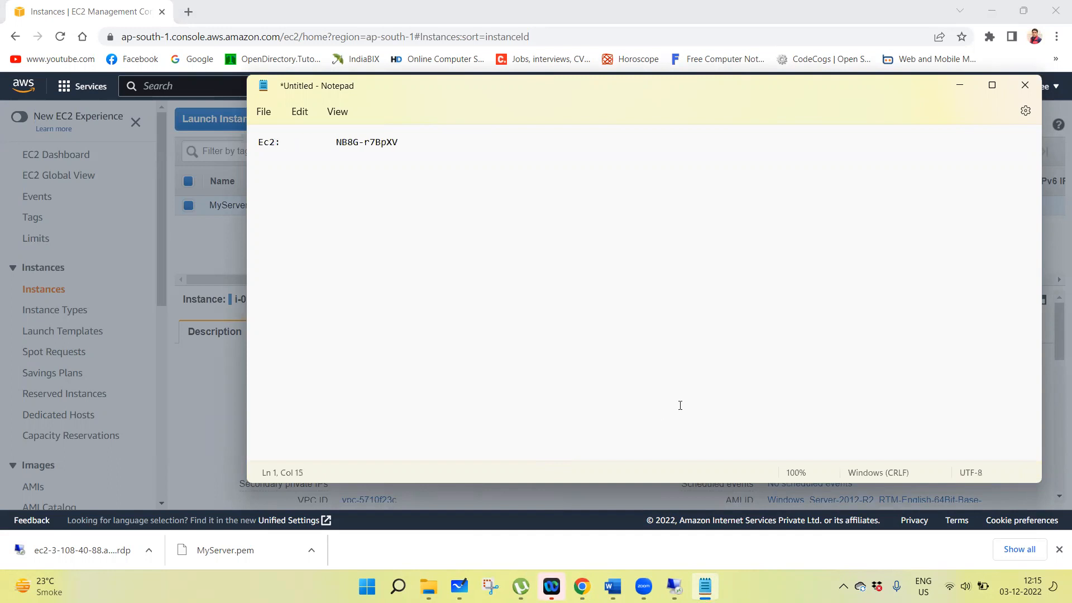
left_click(957, 84)
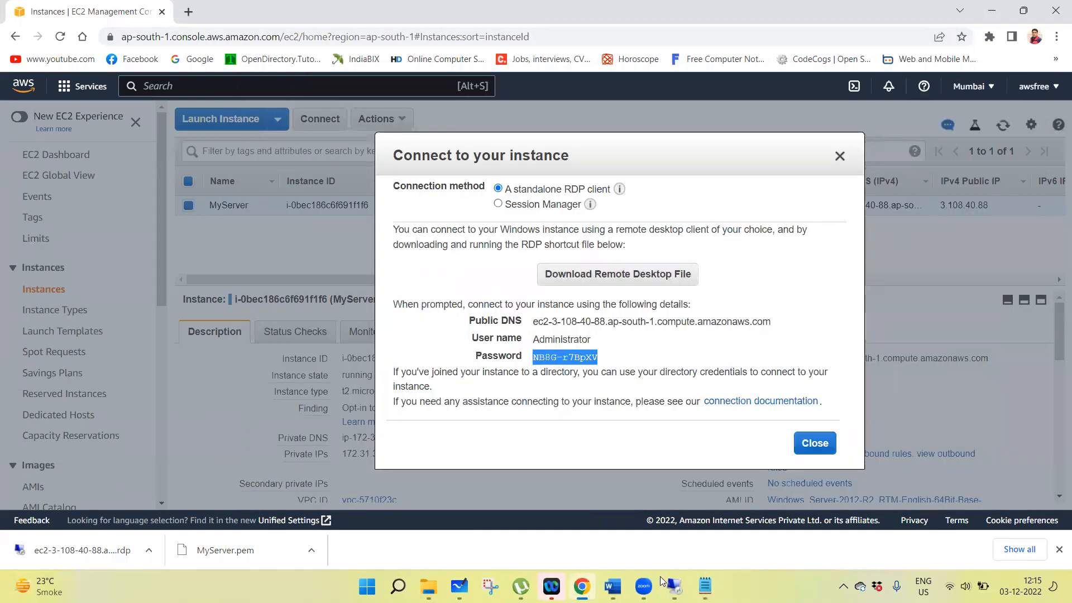
Close the connection details, stop the MyServer instance, dismiss the ended remote session notice, and refresh the instances list.
left_click(814, 445)
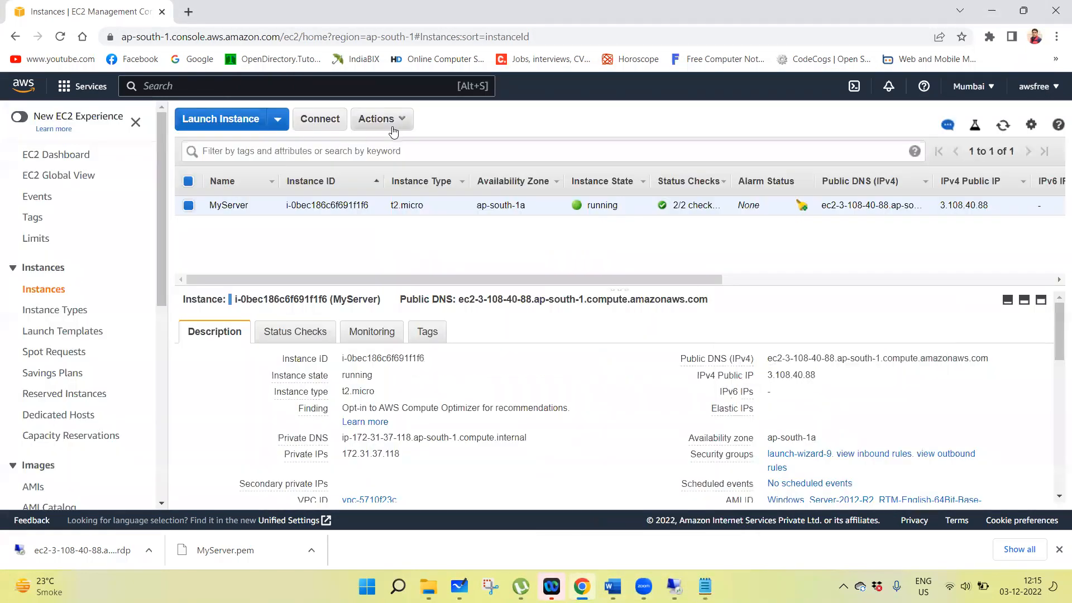
left_click(377, 119)
mouse_move(441, 215)
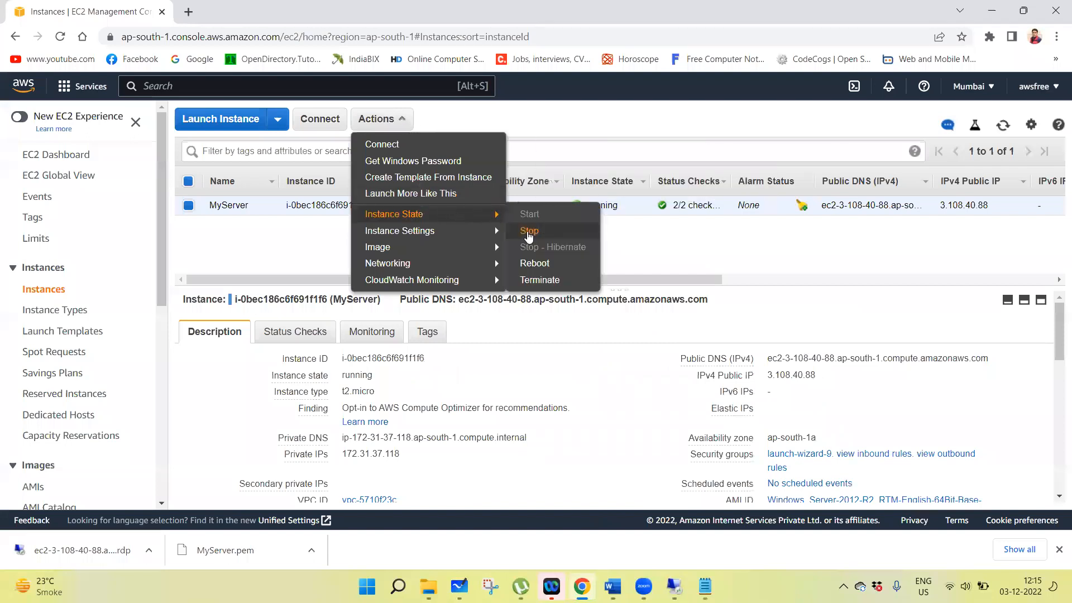
left_click(524, 231)
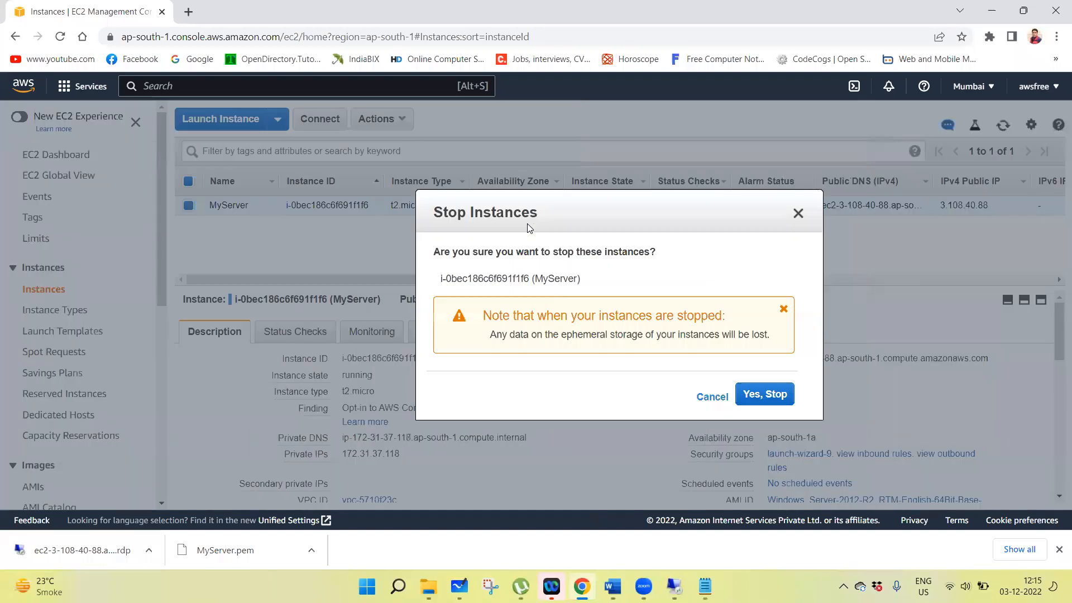
left_click(768, 394)
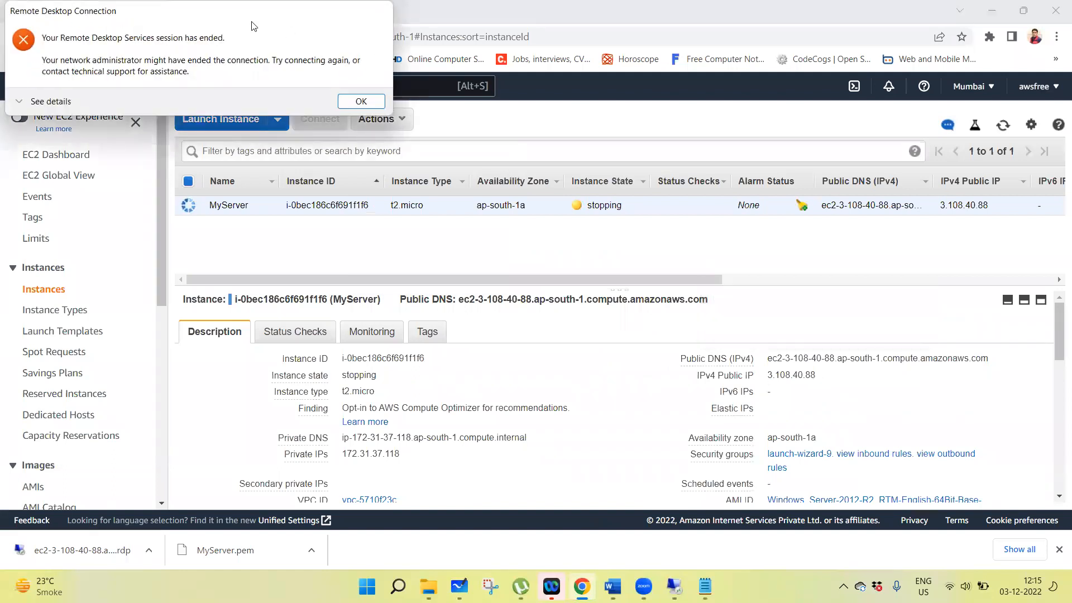
left_click(352, 102)
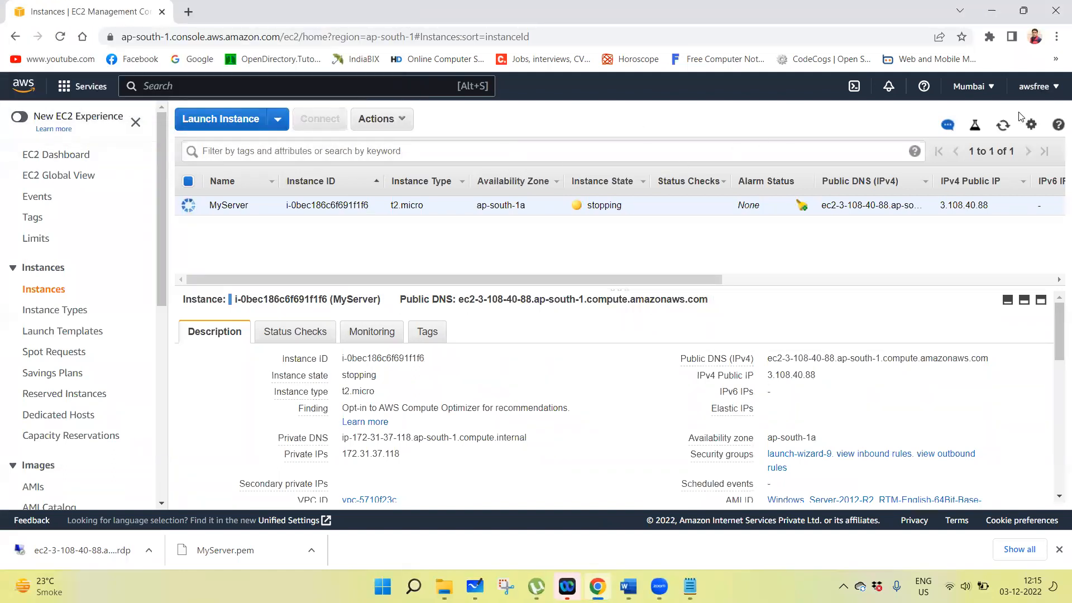
left_click(1003, 126)
Open the Elastic Block Store volumes list and start creating a snapshot of MyServer-Vol.
left_click_drag(160, 277, 152, 348)
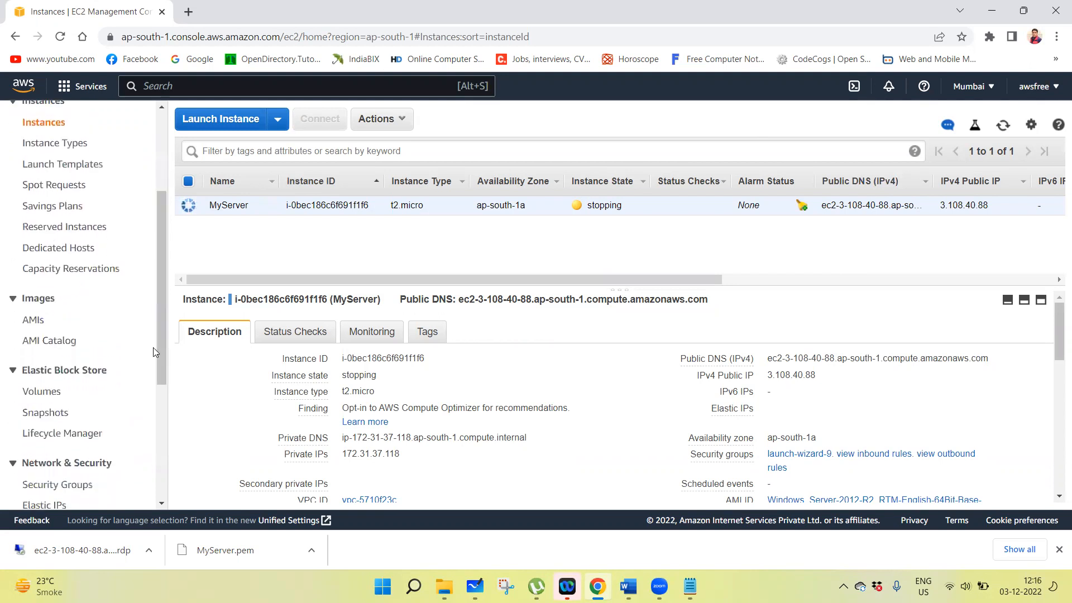
left_click(38, 391)
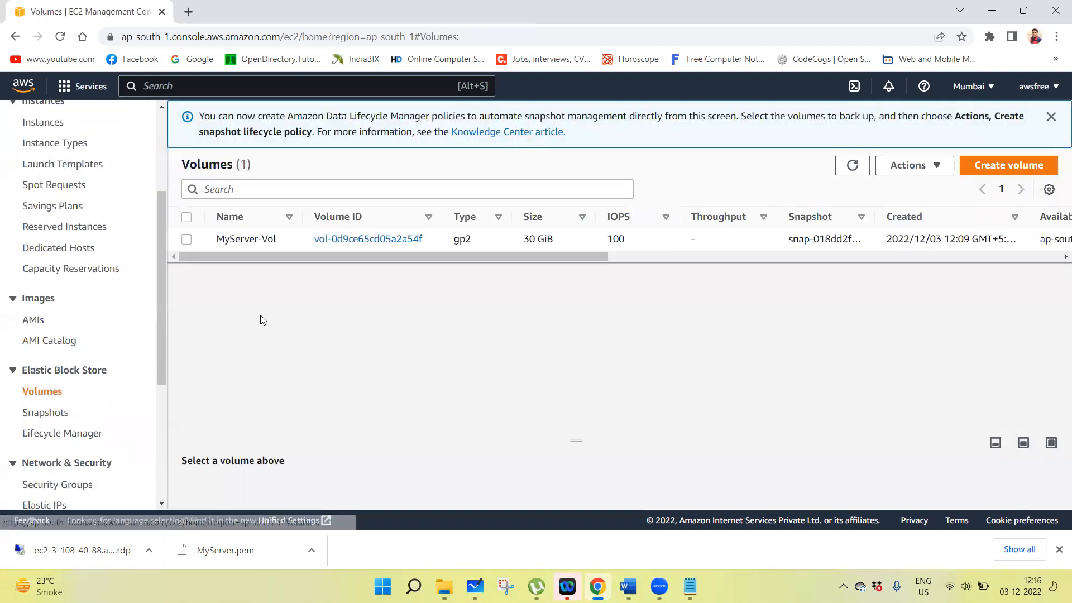
left_click(187, 240)
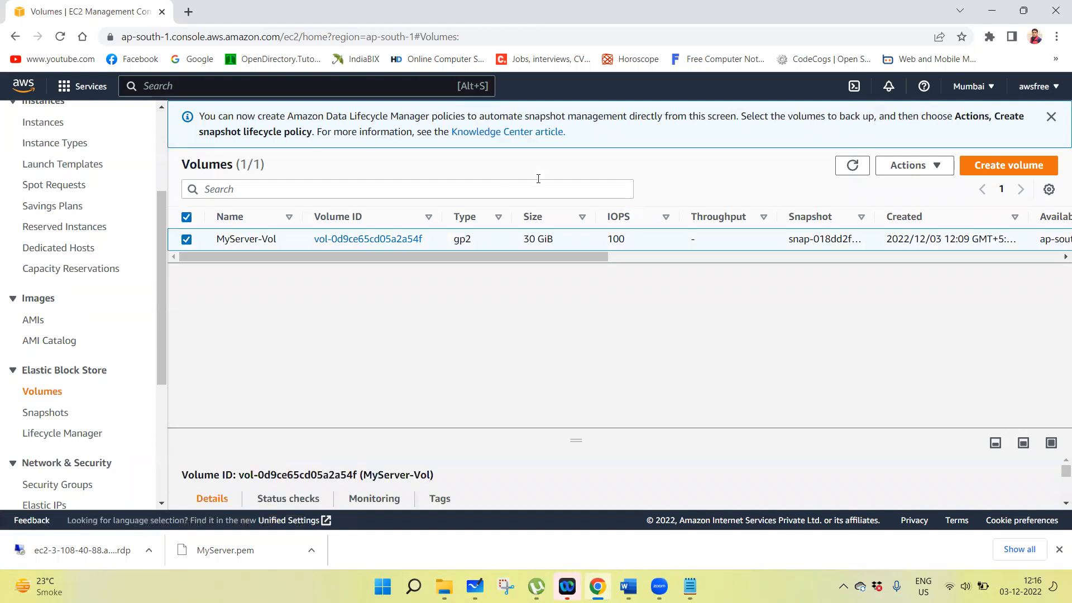
left_click(925, 163)
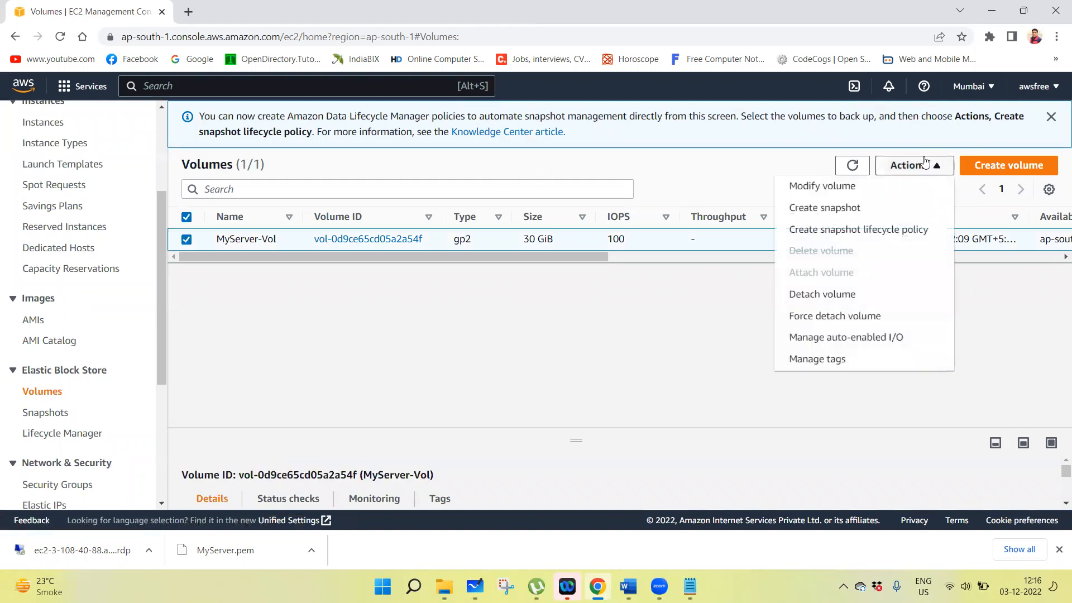
left_click(797, 209)
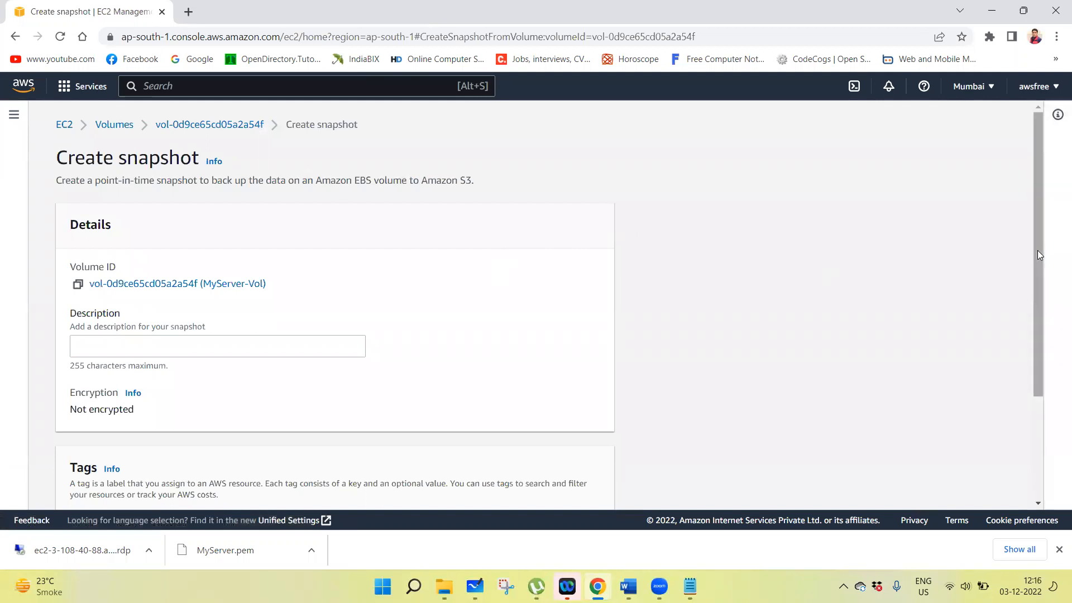
Enter AMI-Snapshort as the snapshot's description and create the snapshot.
left_click_drag(1036, 254, 1028, 330)
scroll(1029, 330, "down", 1)
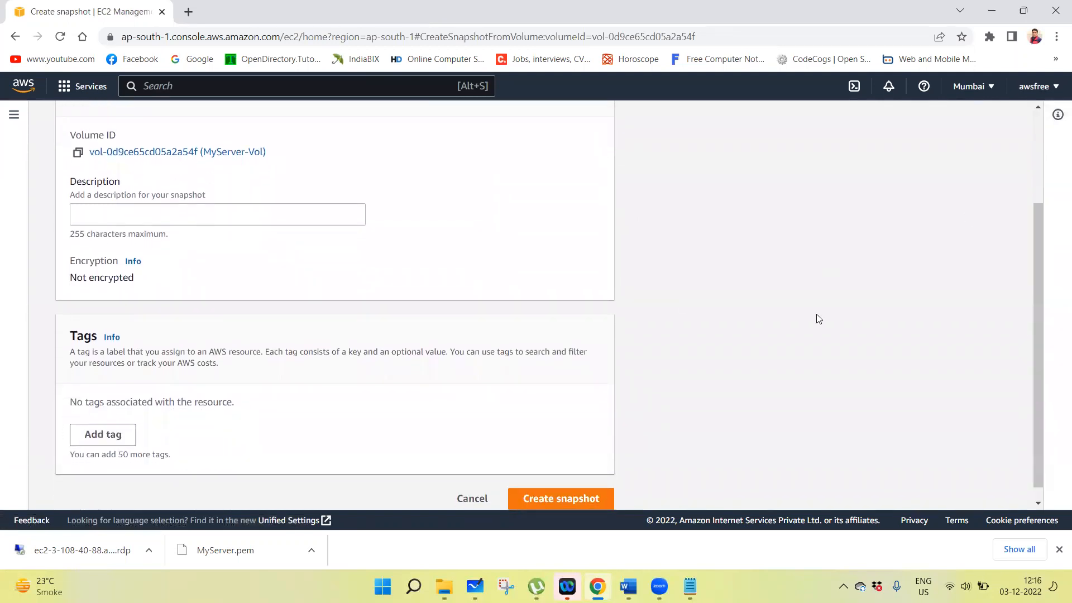
left_click(260, 211)
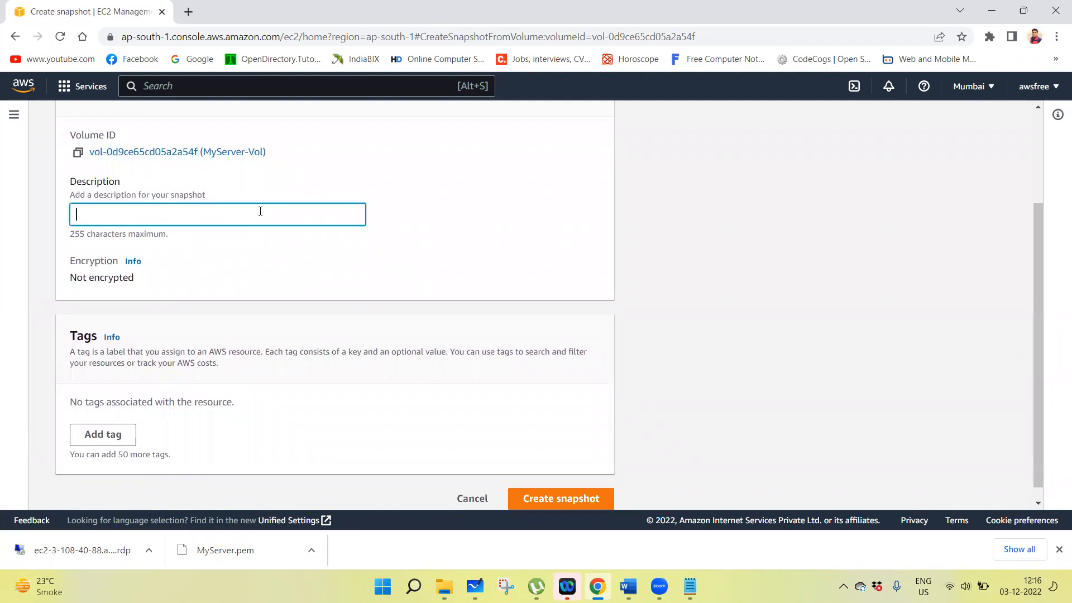
type("AMI-Snapshort")
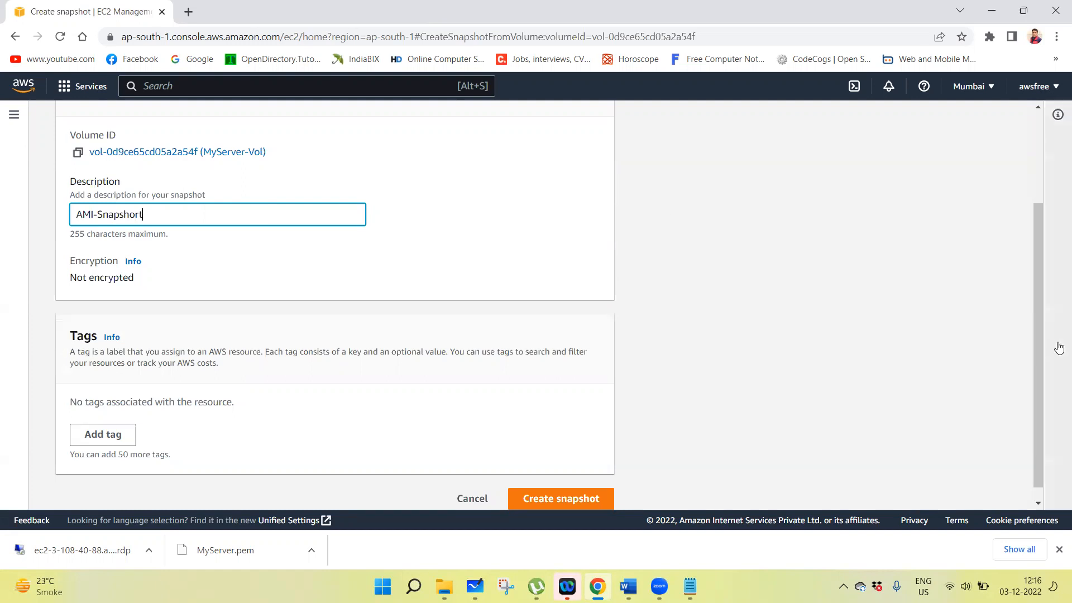
scroll(1037, 402, "down", 1)
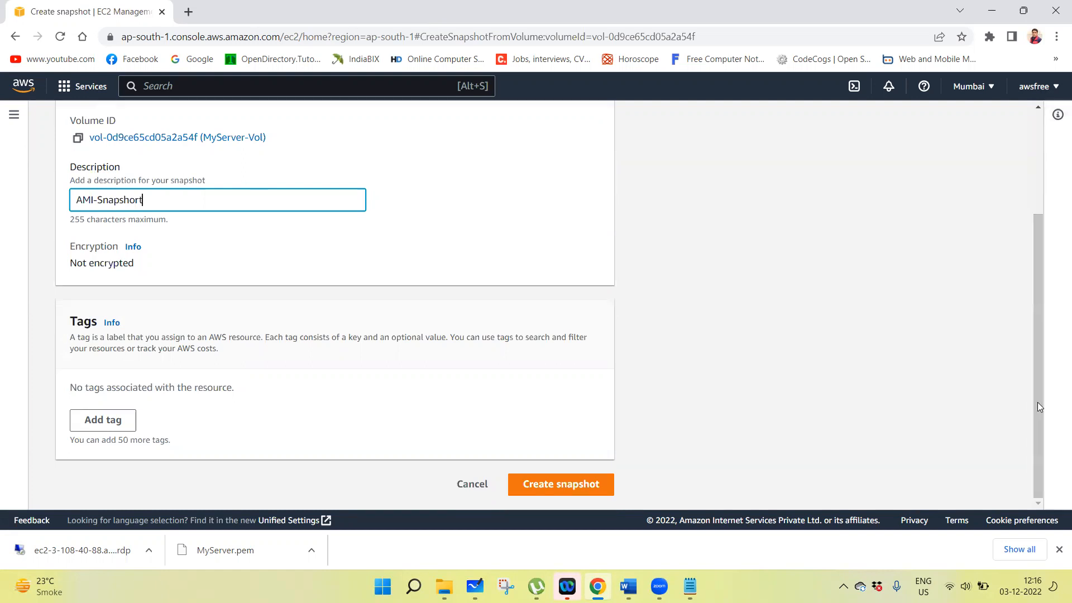
left_click(561, 484)
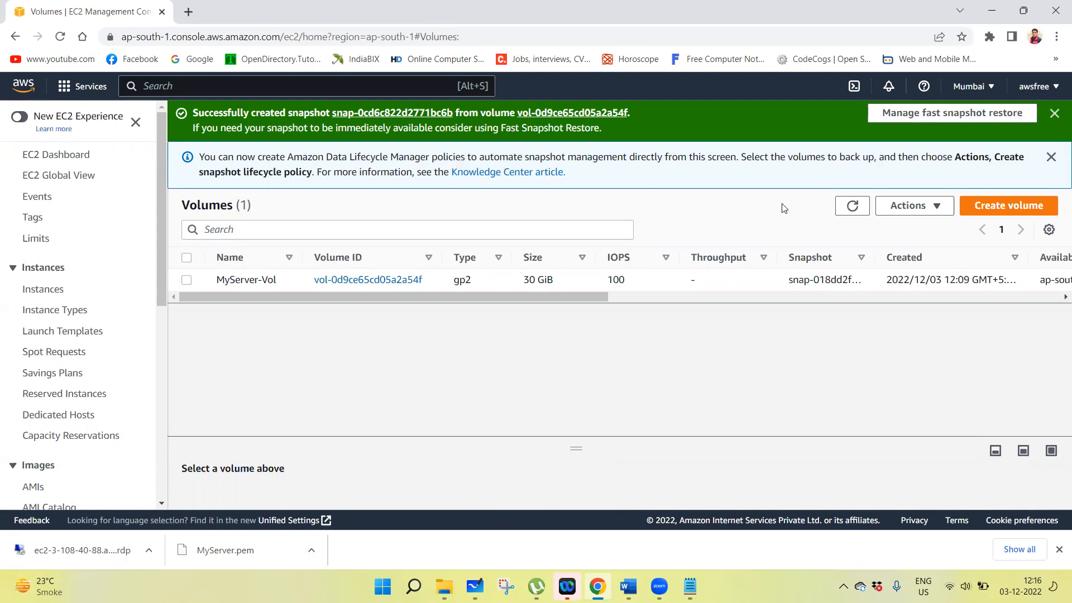
Refresh the volumes list, then open and refresh the Elastic Block Store snapshots list.
left_click(856, 206)
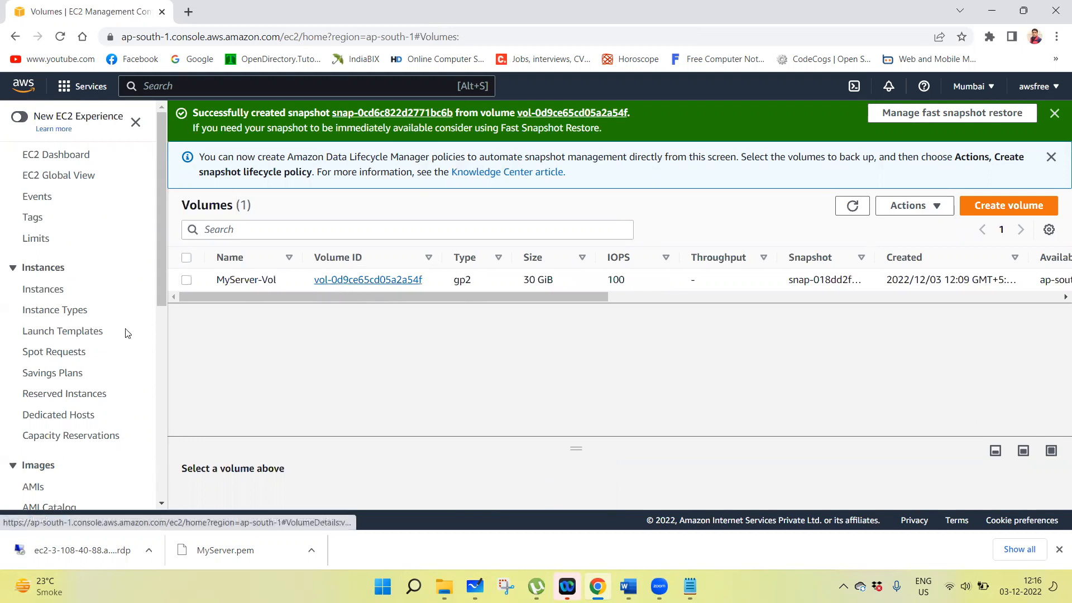
left_click_drag(163, 298, 166, 360)
left_click(33, 444)
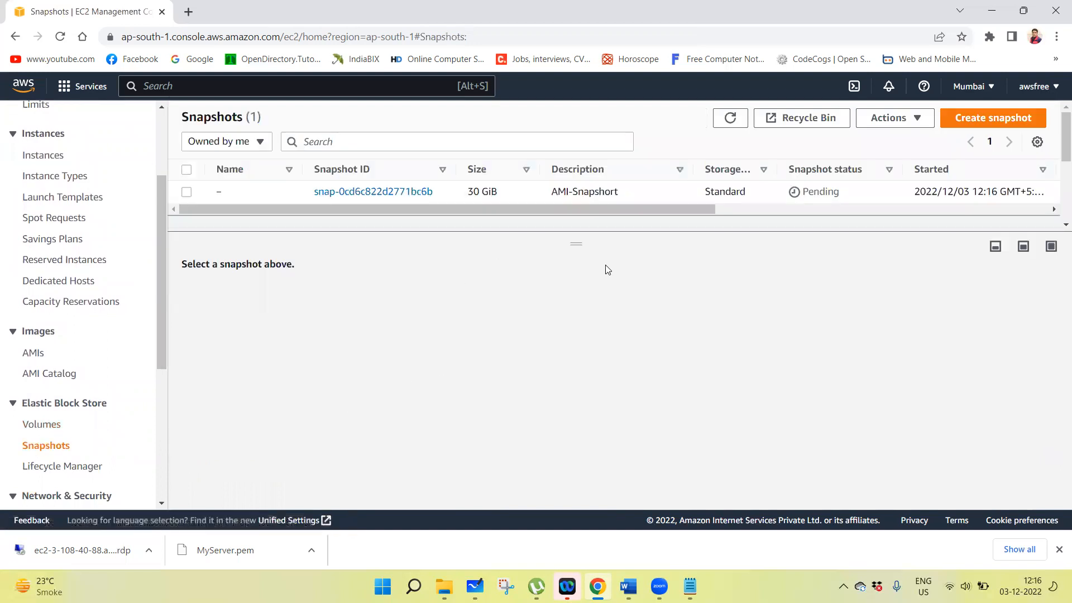
left_click(730, 121)
Name the new snapshot AMI-SnapShort and save the name.
left_click(231, 192)
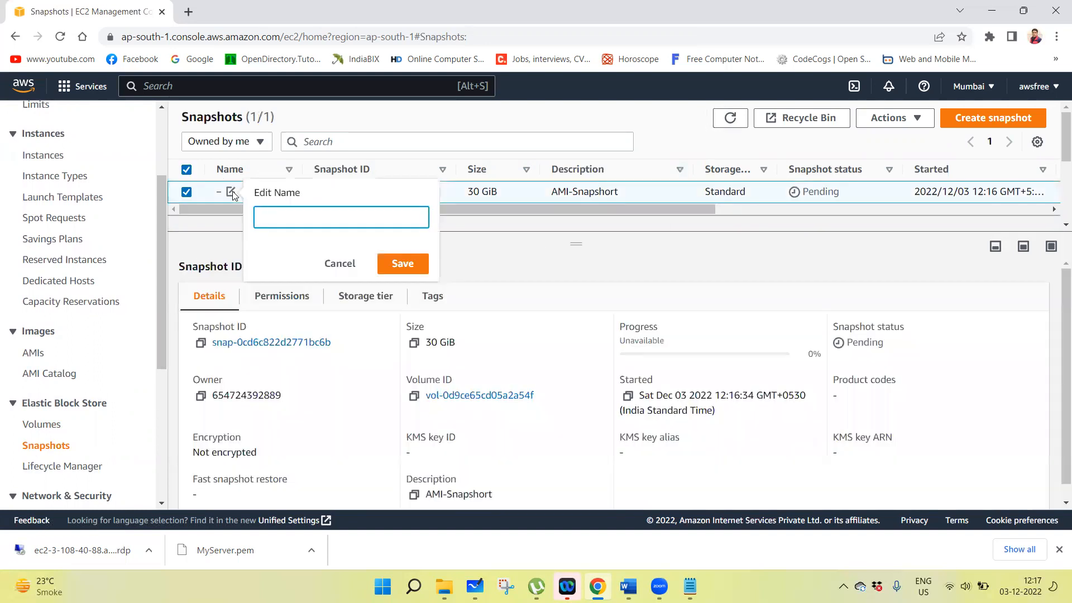
type("AMI-SnapShort")
left_click(402, 263)
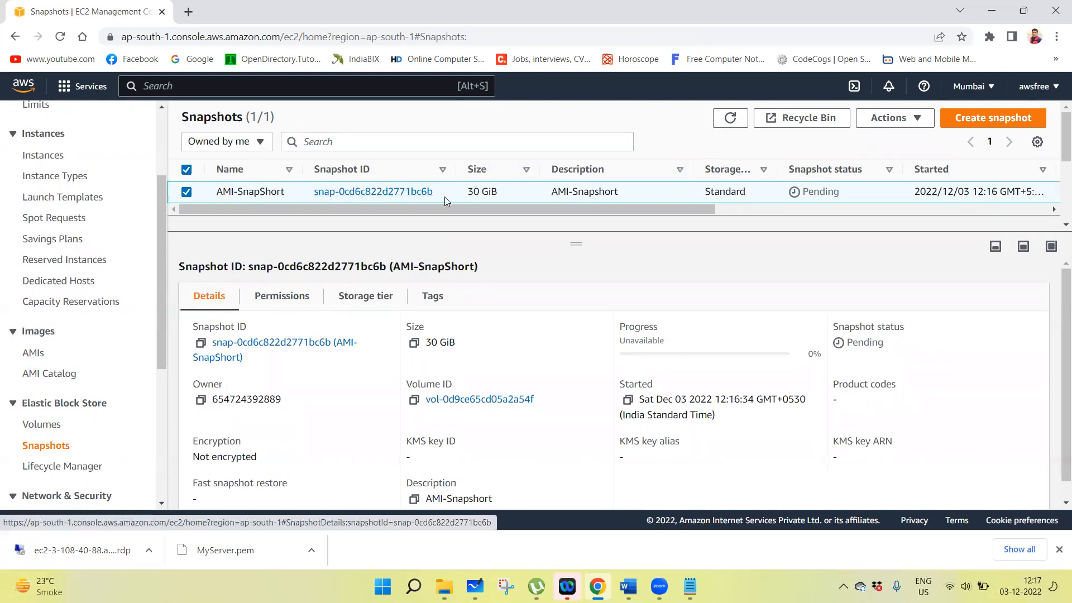
Refresh the snapshots list and start creating an image from the AMI-SnapShort snapshot.
left_click_drag(444, 209, 367, 261)
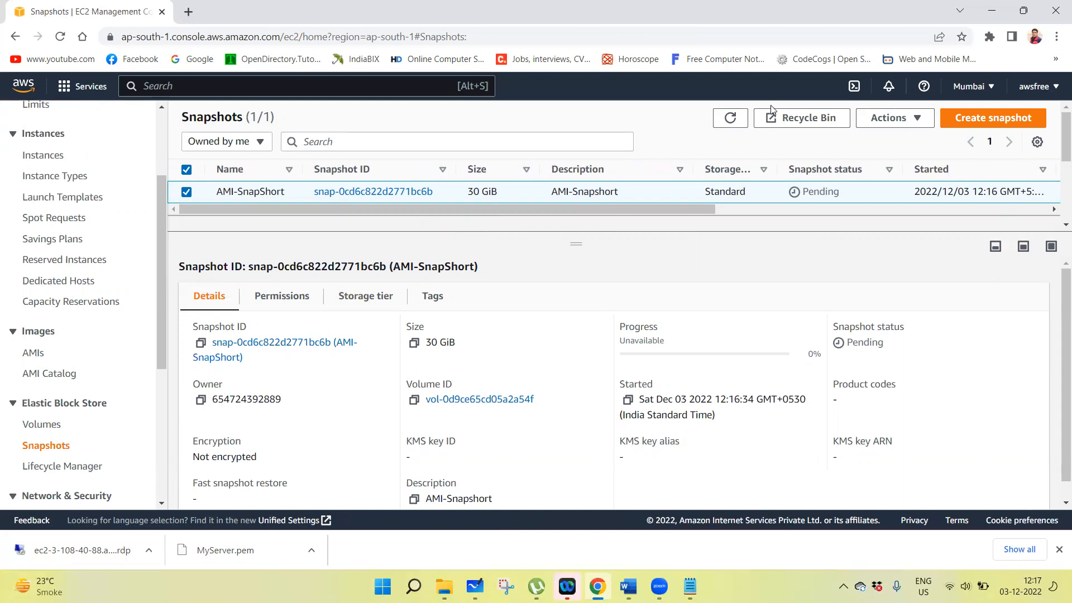
left_click(731, 117)
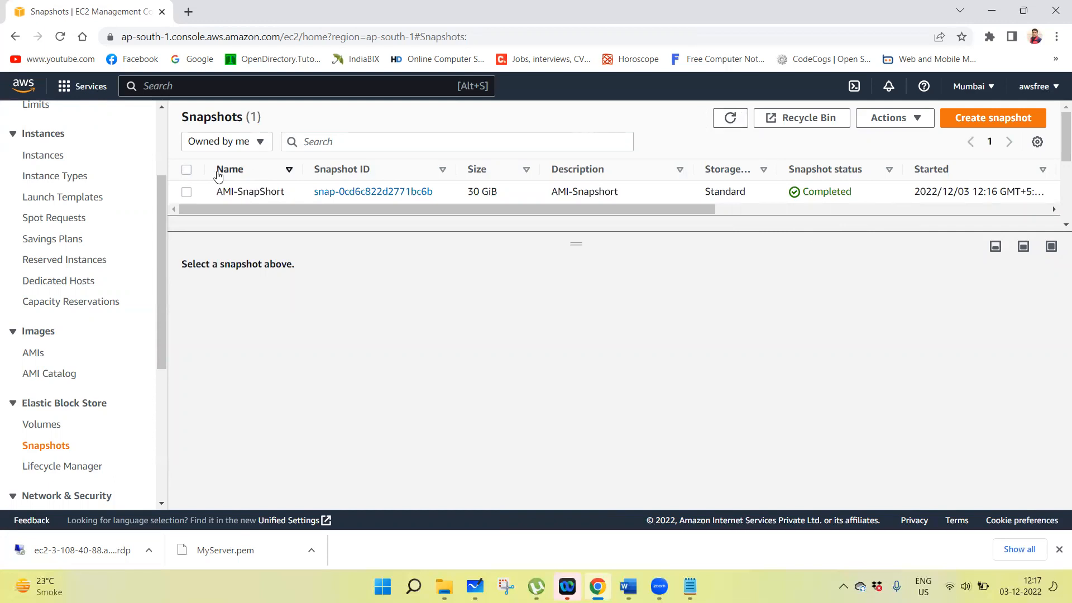
left_click(187, 193)
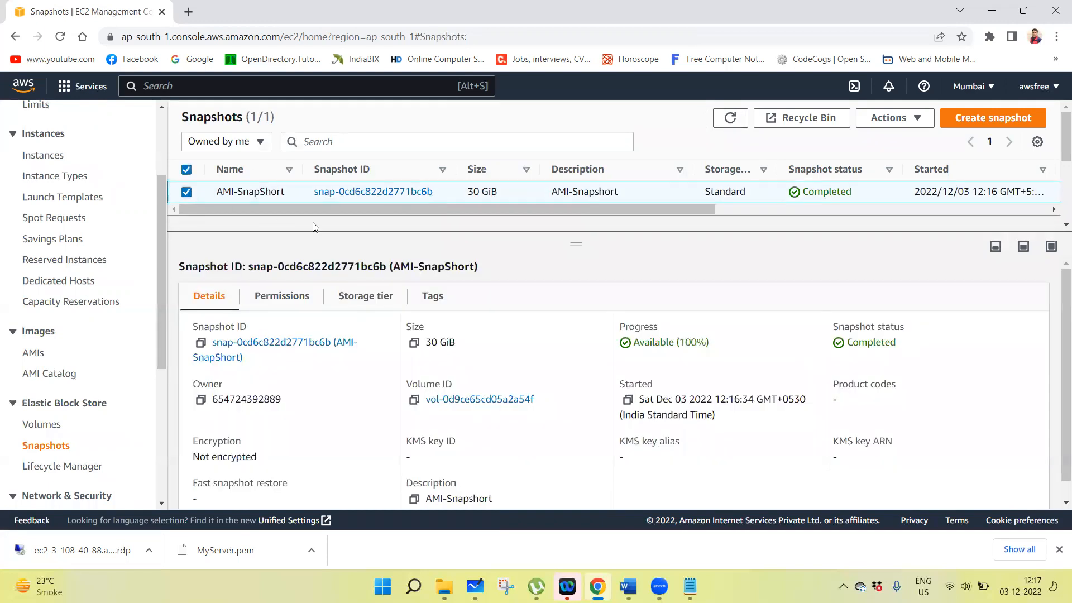
left_click(915, 121)
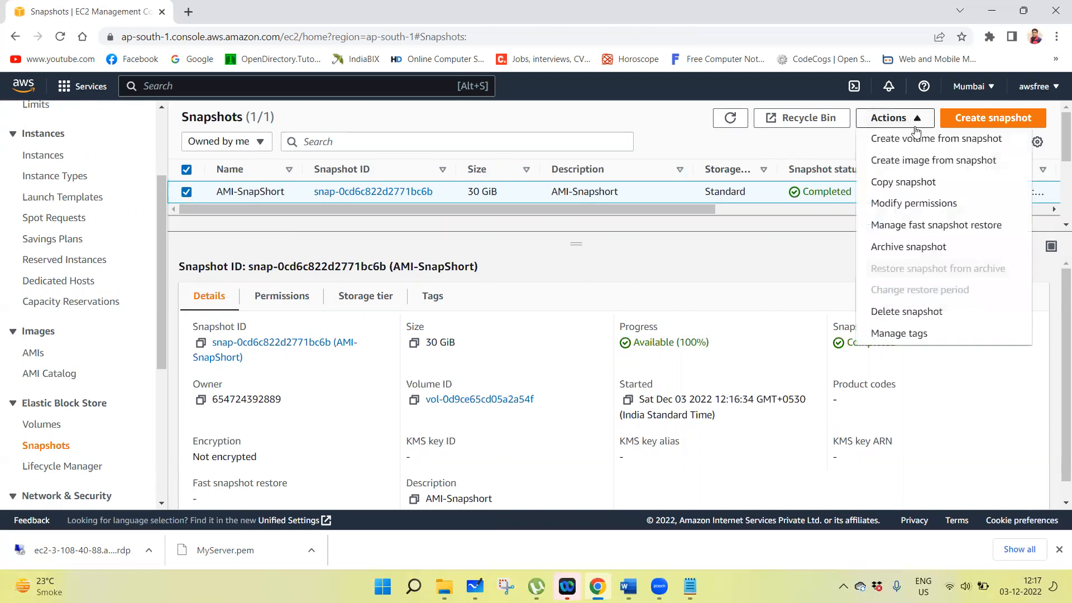
left_click(880, 163)
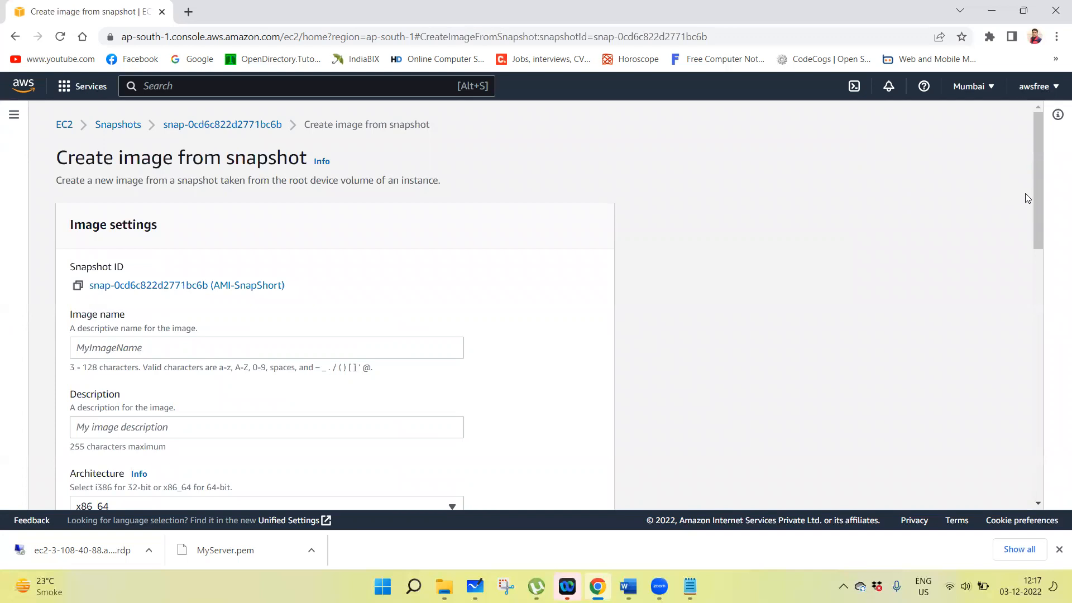
Set the image name to MySnapshort-Image and point out the description and image name labels.
left_click_drag(1037, 194, 1034, 246)
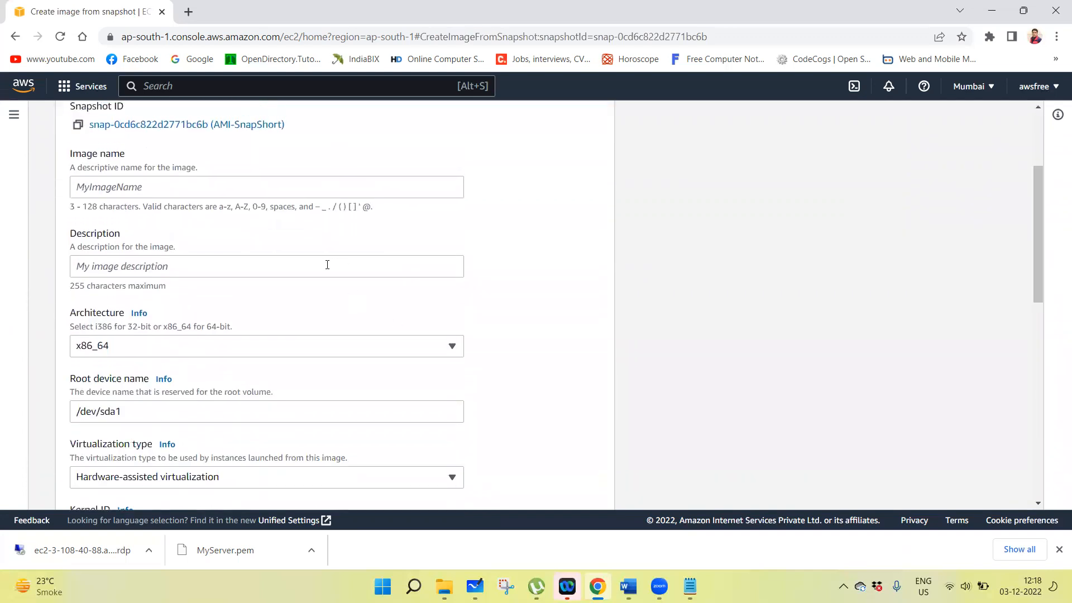
left_click(256, 186)
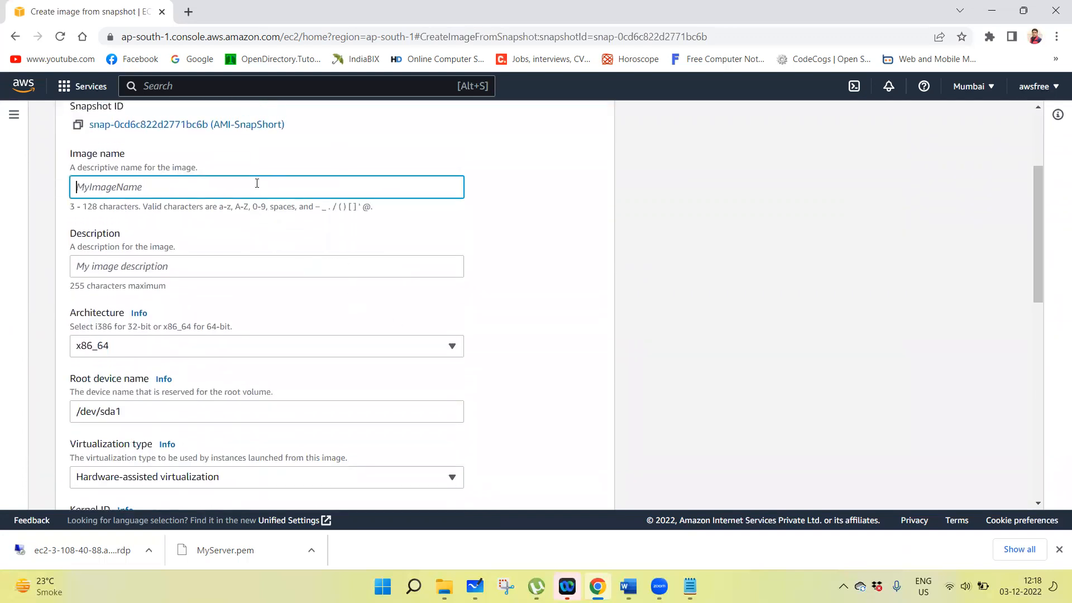
type("MySnapshort-Image")
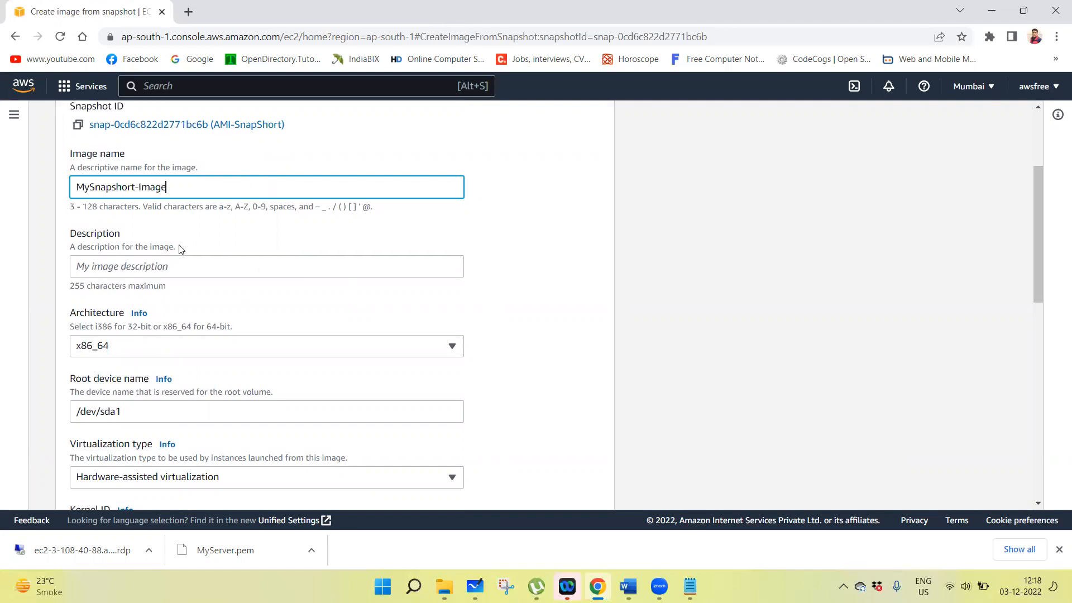
left_click(198, 266)
left_click_drag(72, 246, 191, 248)
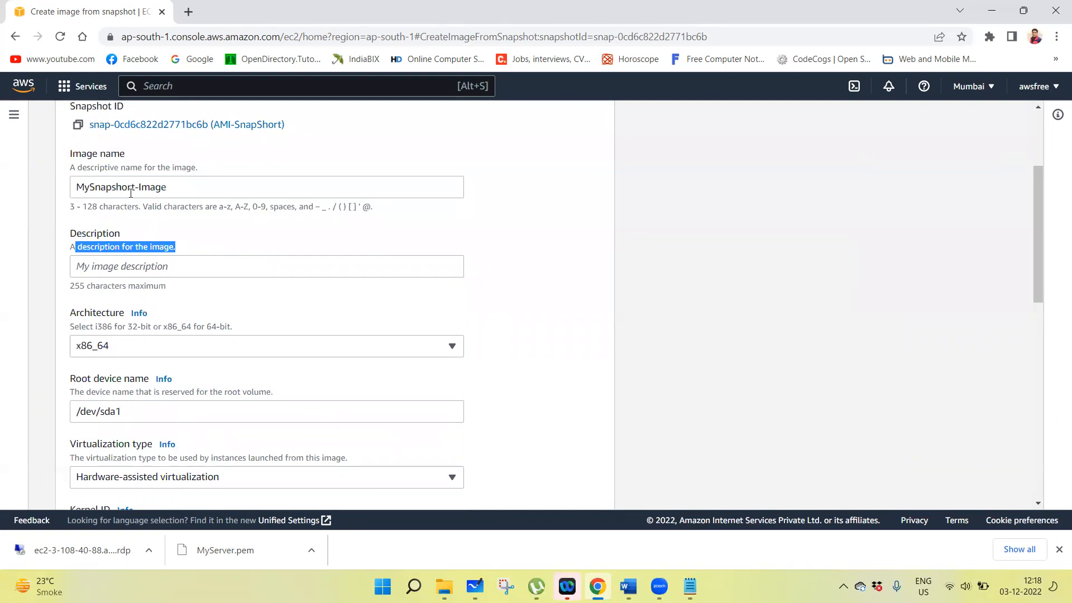
left_click_drag(71, 153, 151, 159)
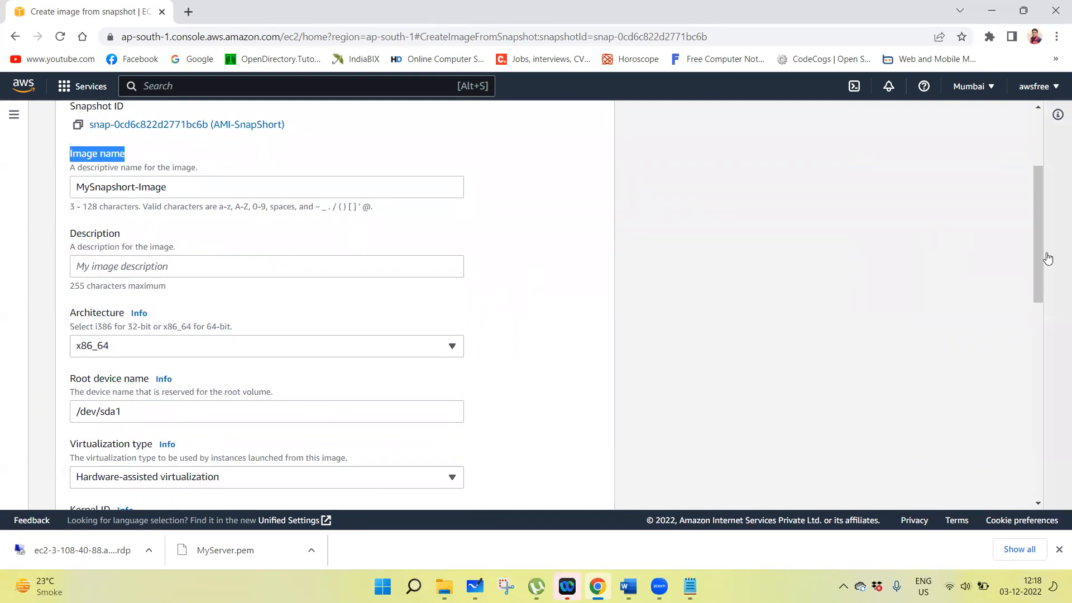
Review the image settings, examining the root device name with its explanation and the block device mappings.
scroll(1044, 266, "down", 1)
scroll(1043, 274, "down", 3)
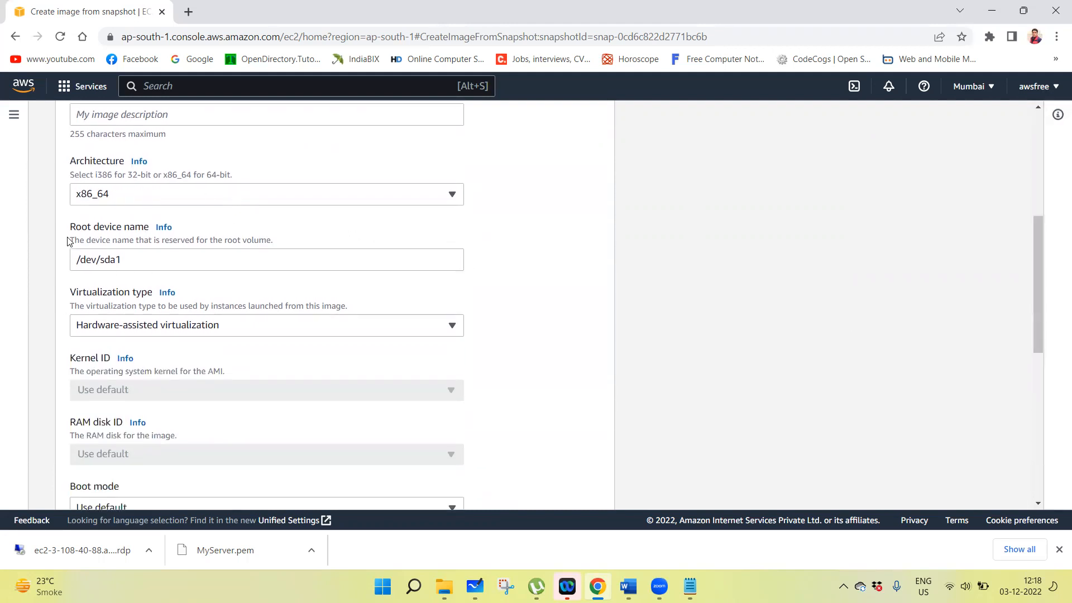
left_click_drag(71, 233, 149, 228)
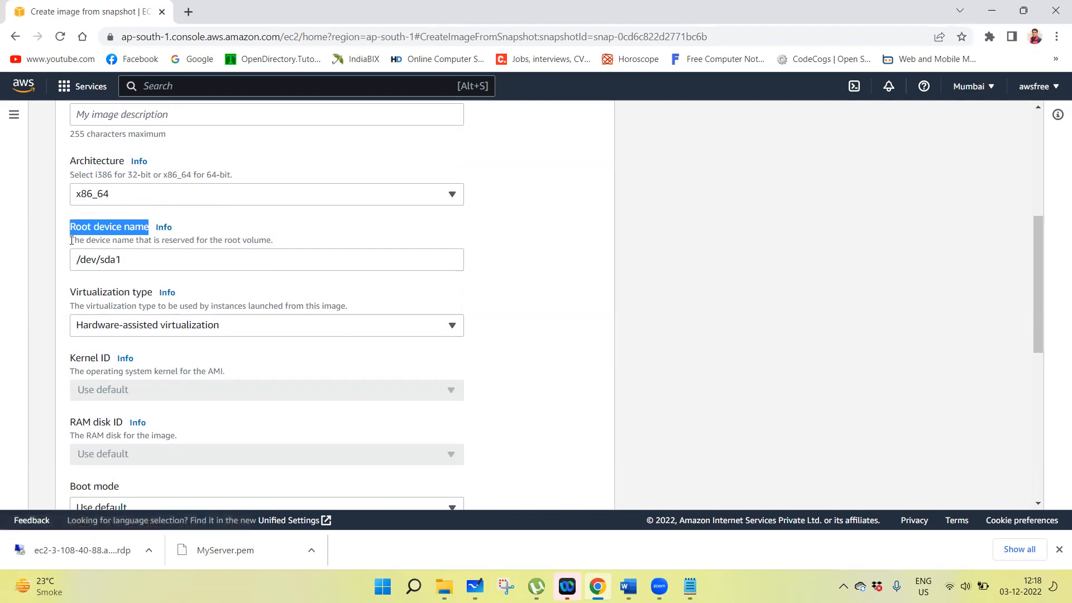
left_click_drag(69, 244, 286, 241)
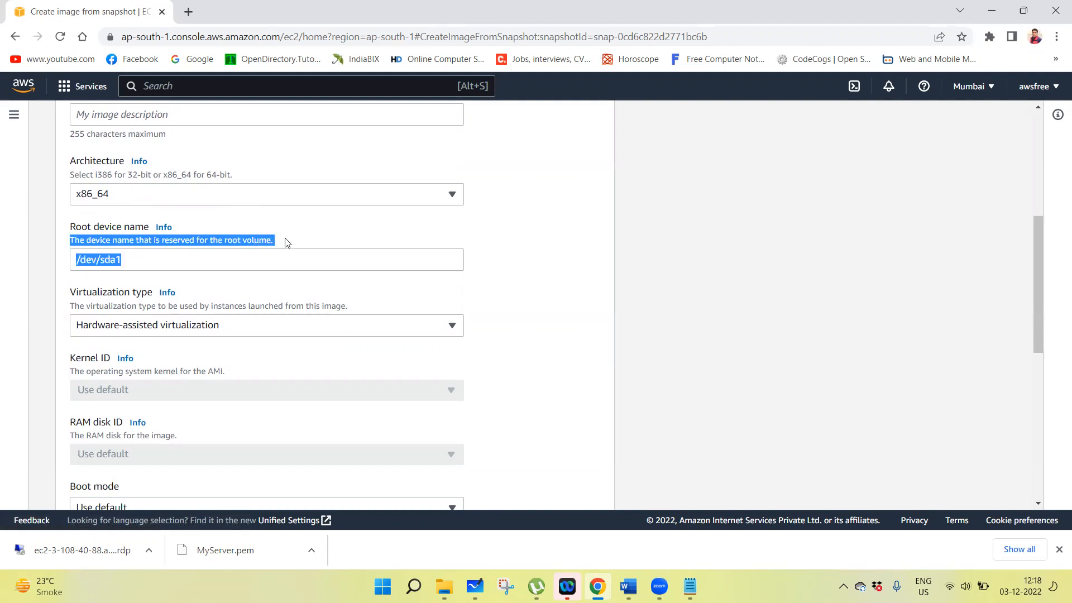
left_click(568, 297)
left_click_drag(1039, 299, 1048, 457)
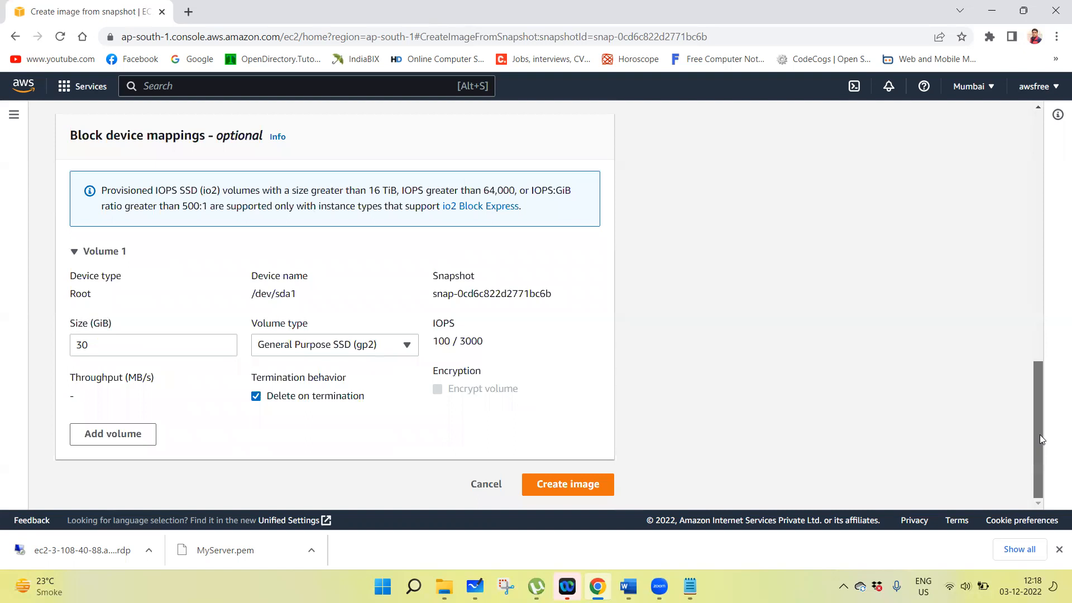
left_click_drag(1040, 439, 1048, 186)
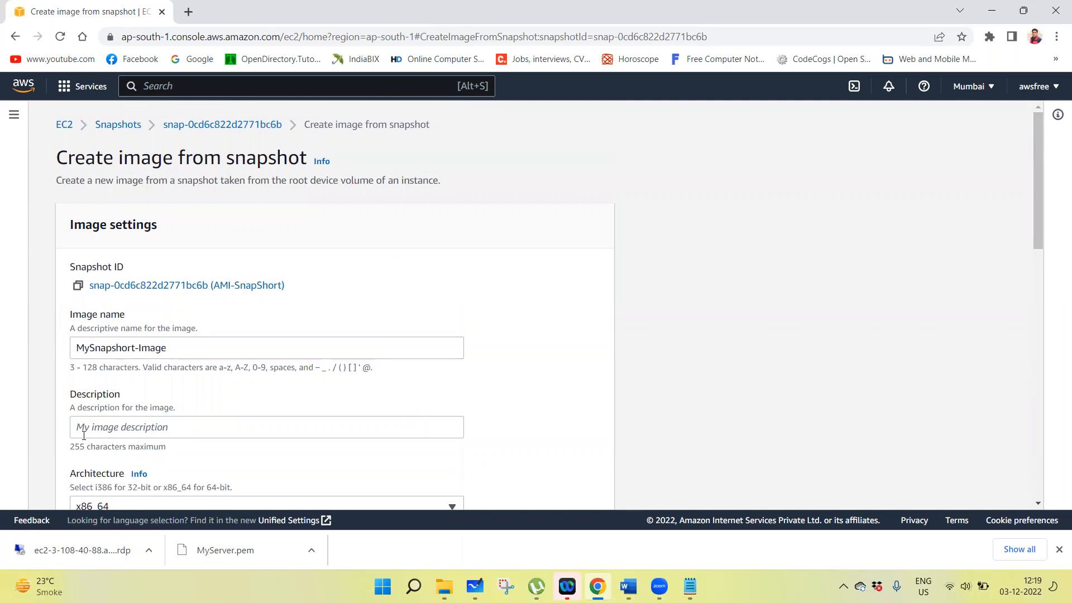
Enter "my image" as the description of the new image.
left_click_drag(1035, 205, 1036, 313)
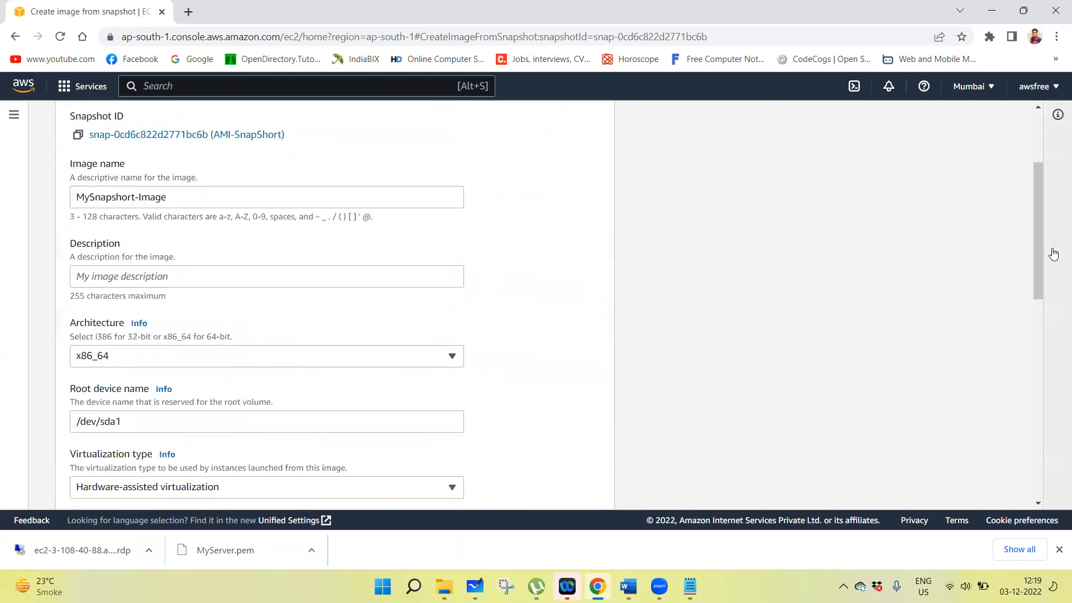
left_click(93, 284)
type("m")
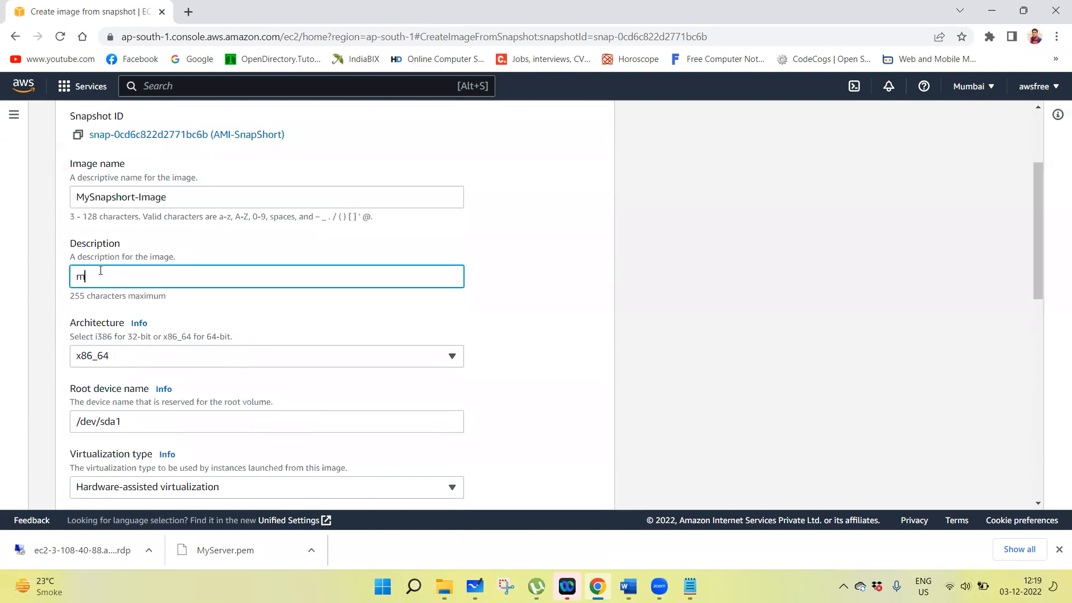
type("y image")
Check the virtualization type choices, keep Hardware-assisted virtualization, and create the image from the snapshot.
left_click_drag(1041, 258, 1031, 334)
left_click(454, 266)
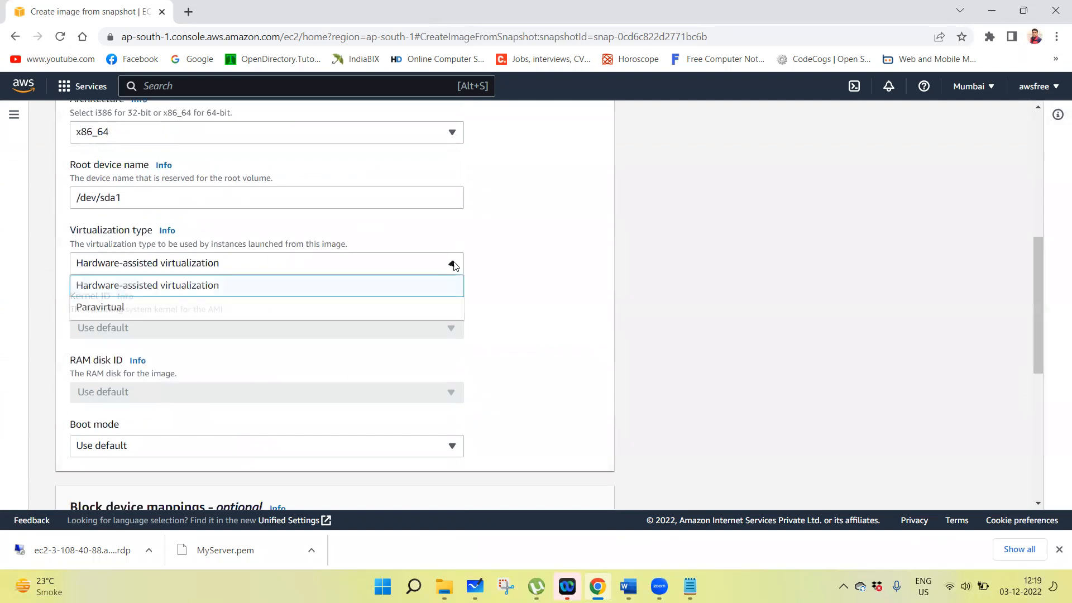
left_click(457, 258)
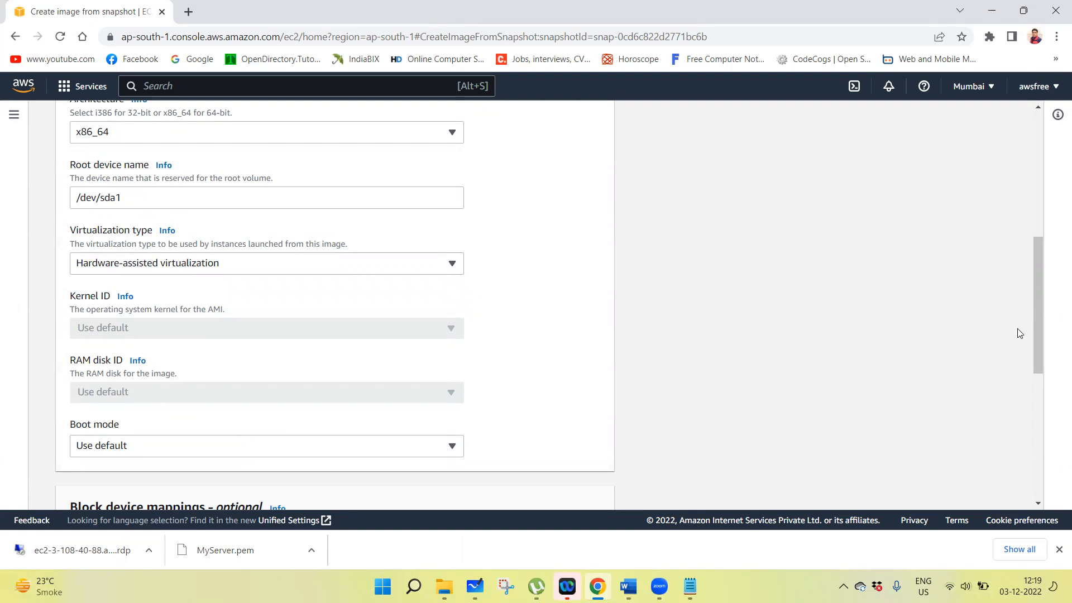
left_click_drag(1034, 349, 1032, 496)
left_click(539, 485)
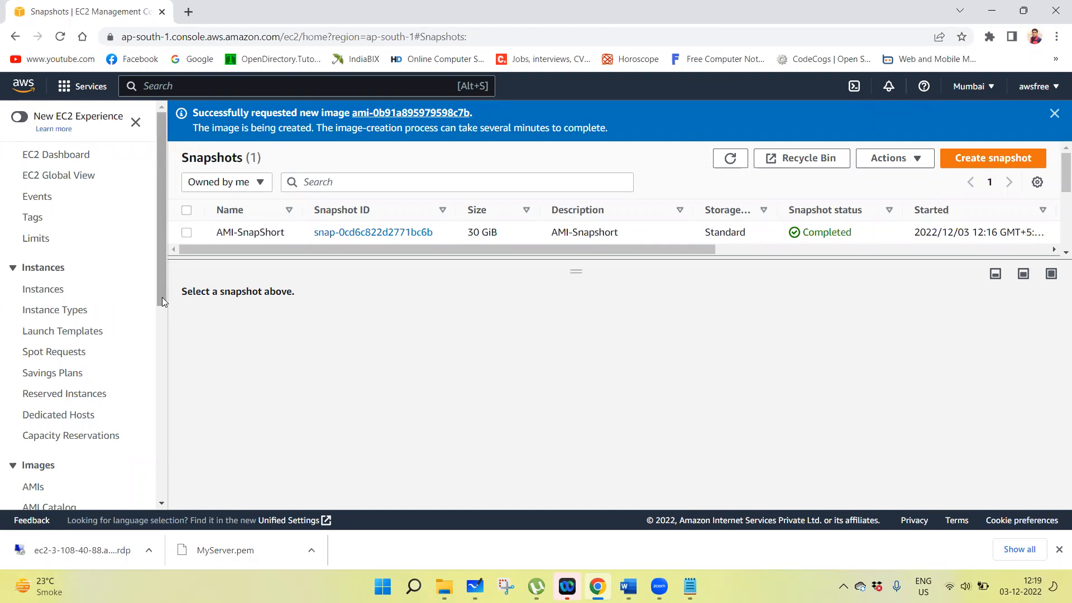
Open the list of owned AMIs and refresh it.
left_click_drag(162, 304, 167, 354)
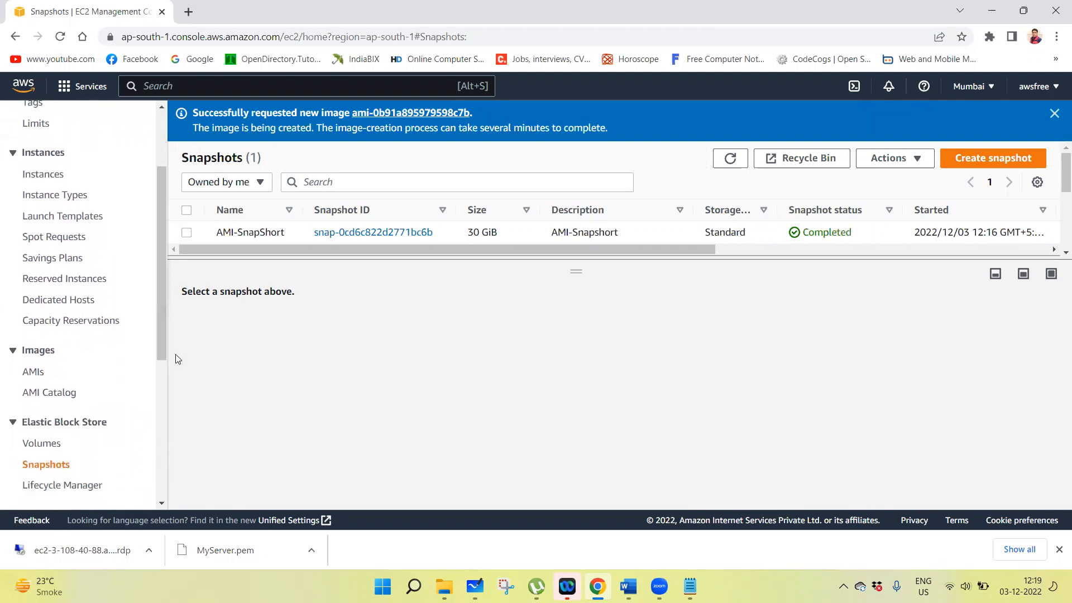
left_click(31, 374)
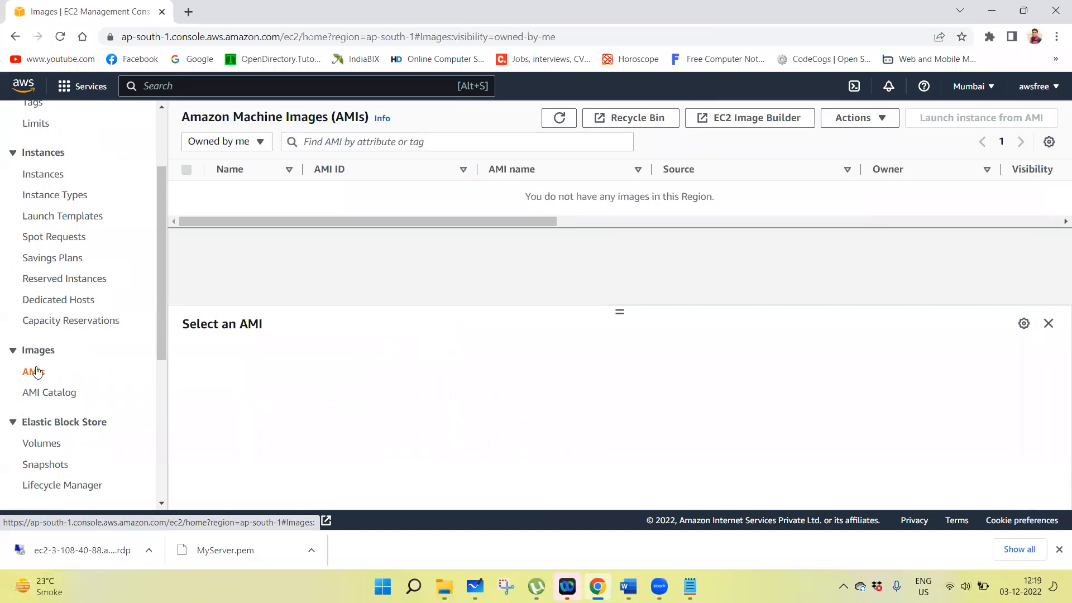
left_click(561, 116)
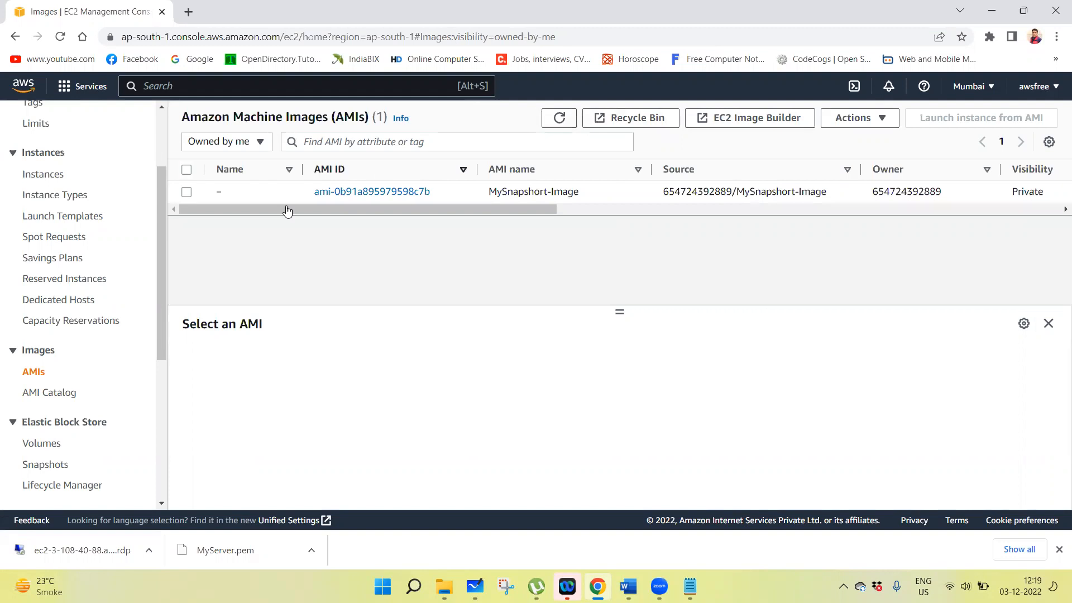
Name the new AMI MySnapshort-Image and save the name.
left_click(231, 193)
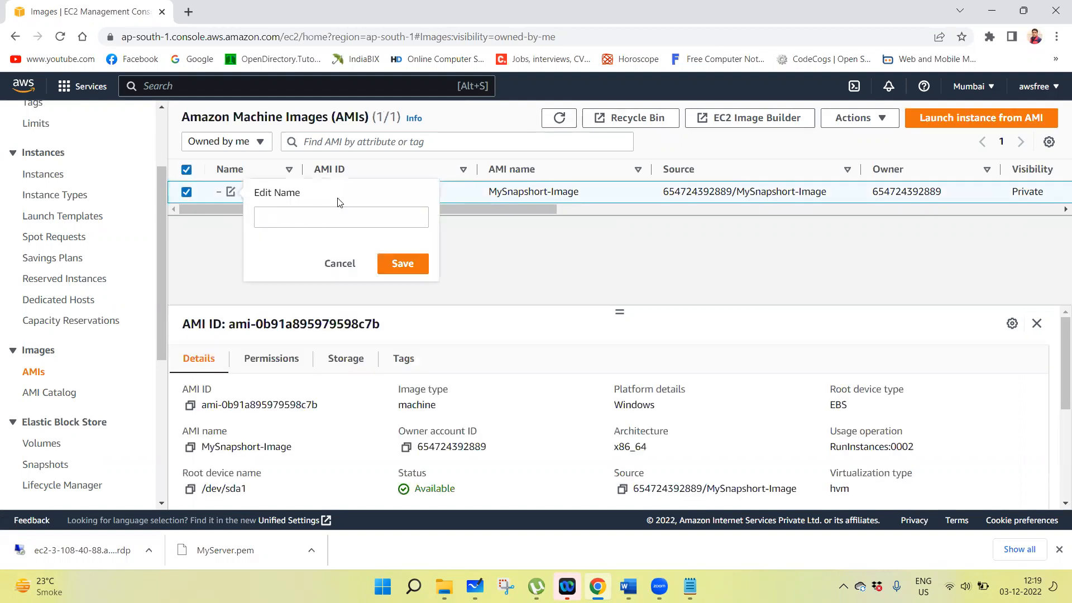
left_click(314, 216)
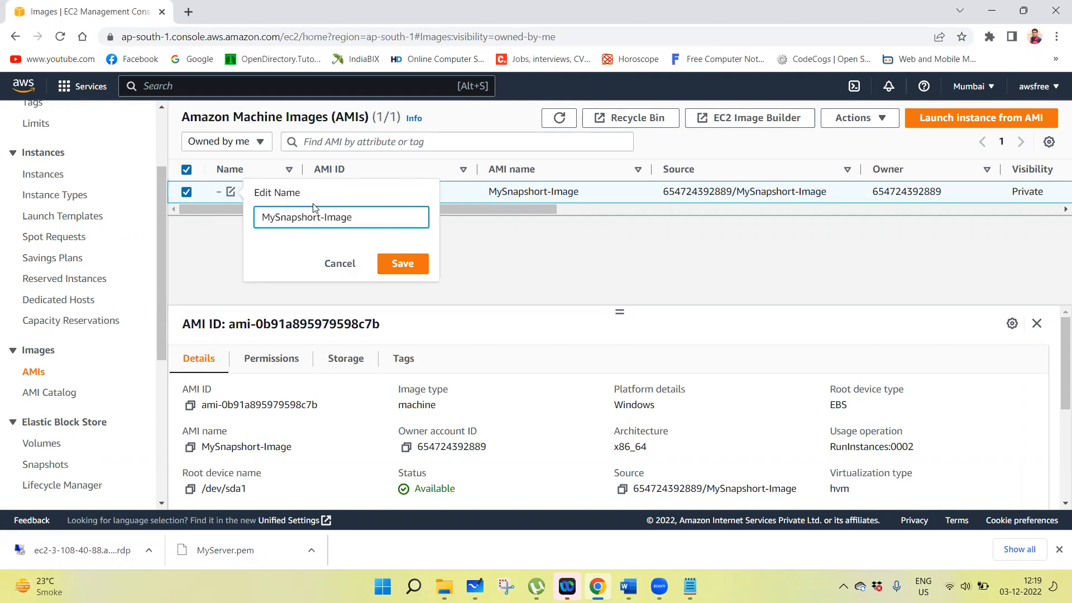
left_click(397, 263)
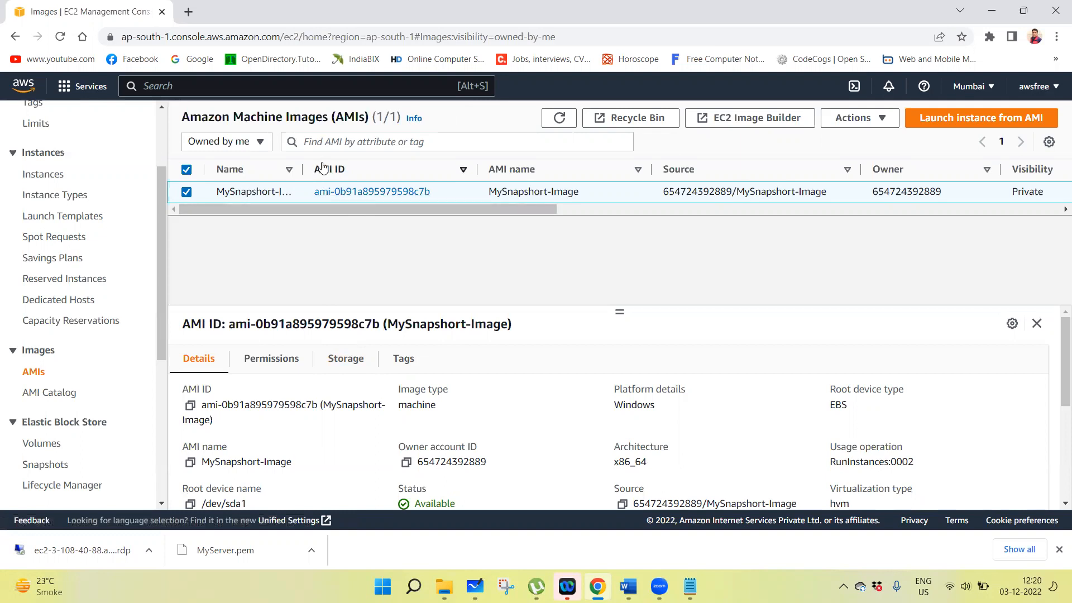
Copy the ID of the MySnapshort-Image AMI, and check the instances list before returning to the AMIs.
left_click(190, 406)
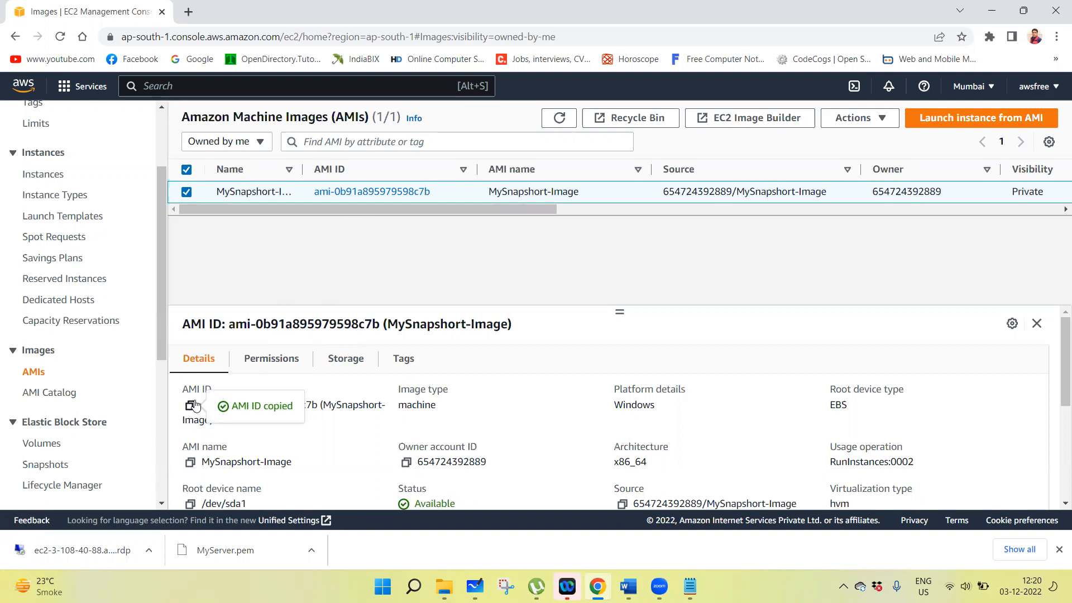
left_click(44, 175)
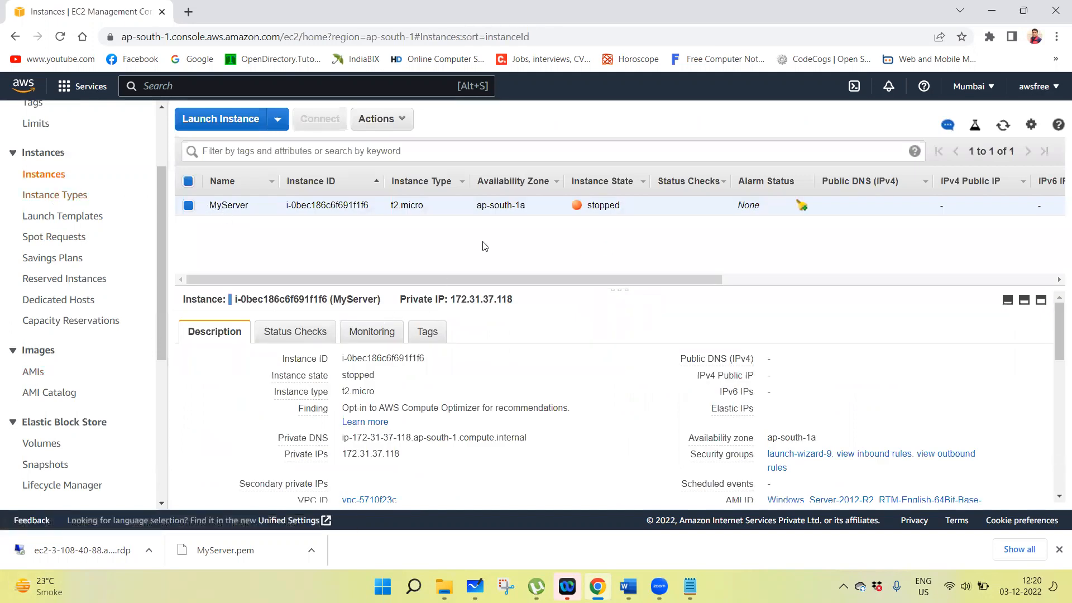
left_click(35, 371)
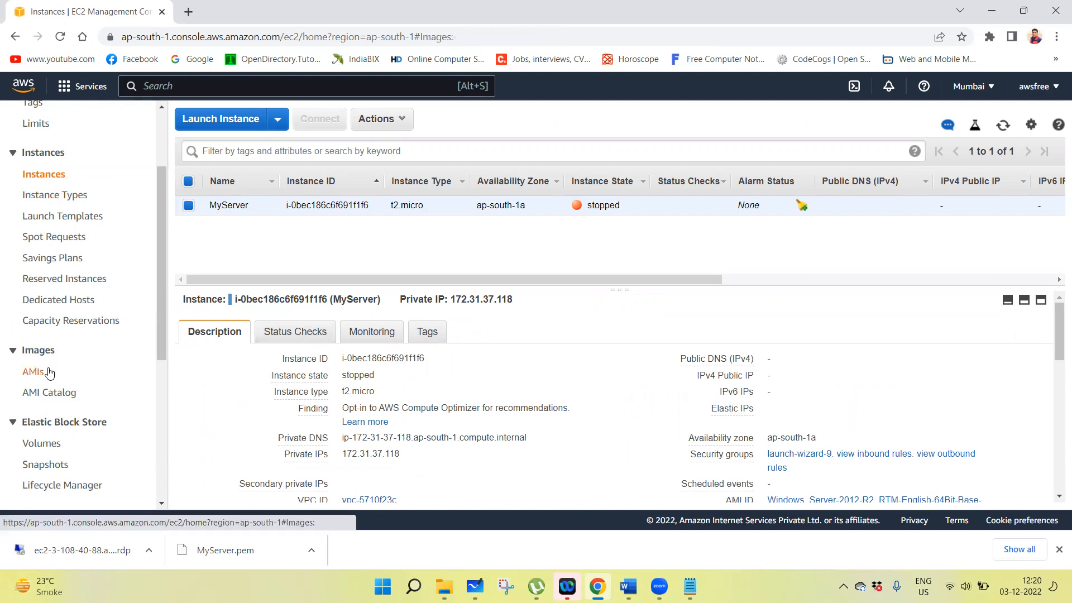
left_click_drag(441, 212, 321, 227)
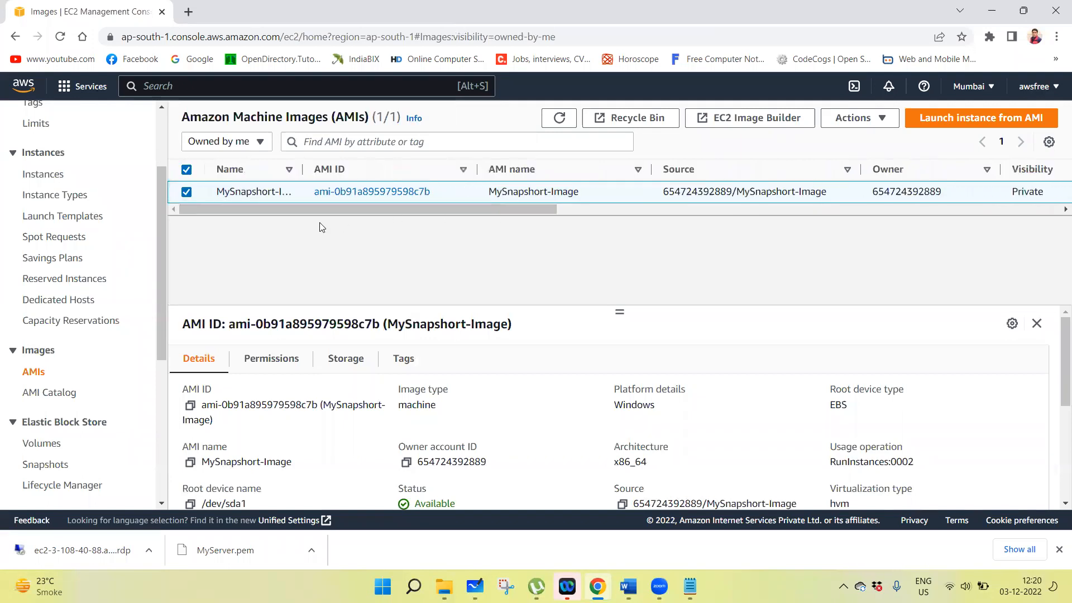
Start launching a new EC2 instance from the instances list and name it Myserver-2.
left_click(41, 174)
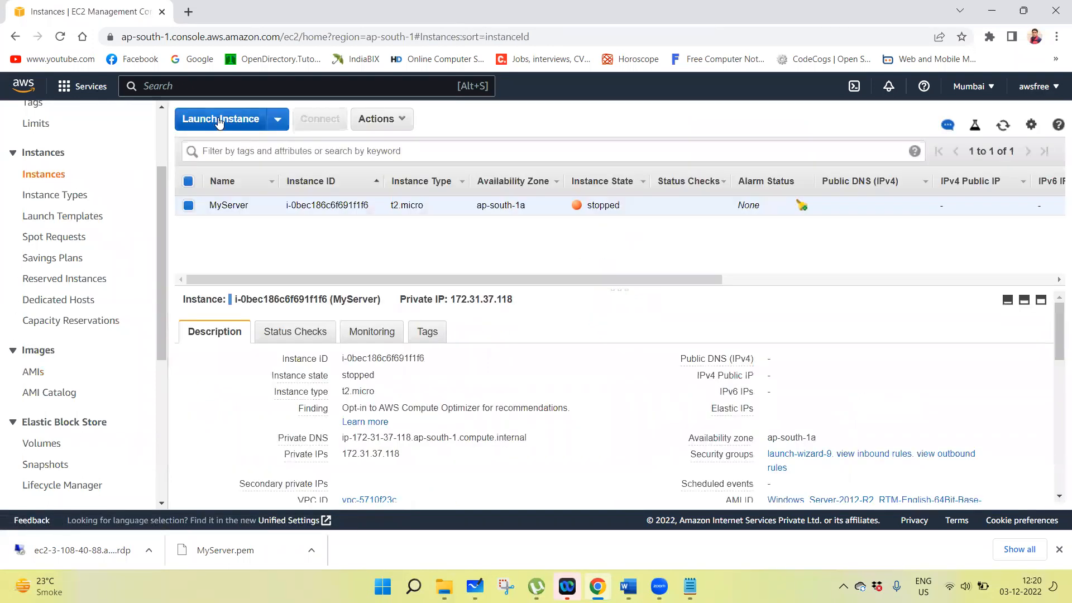
left_click(218, 121)
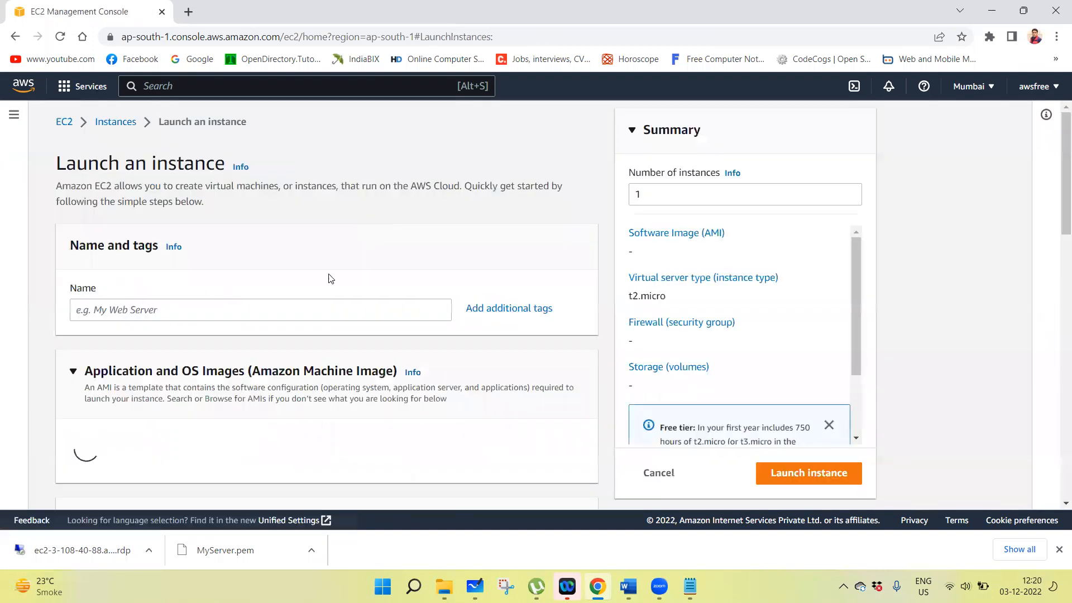
left_click(281, 308)
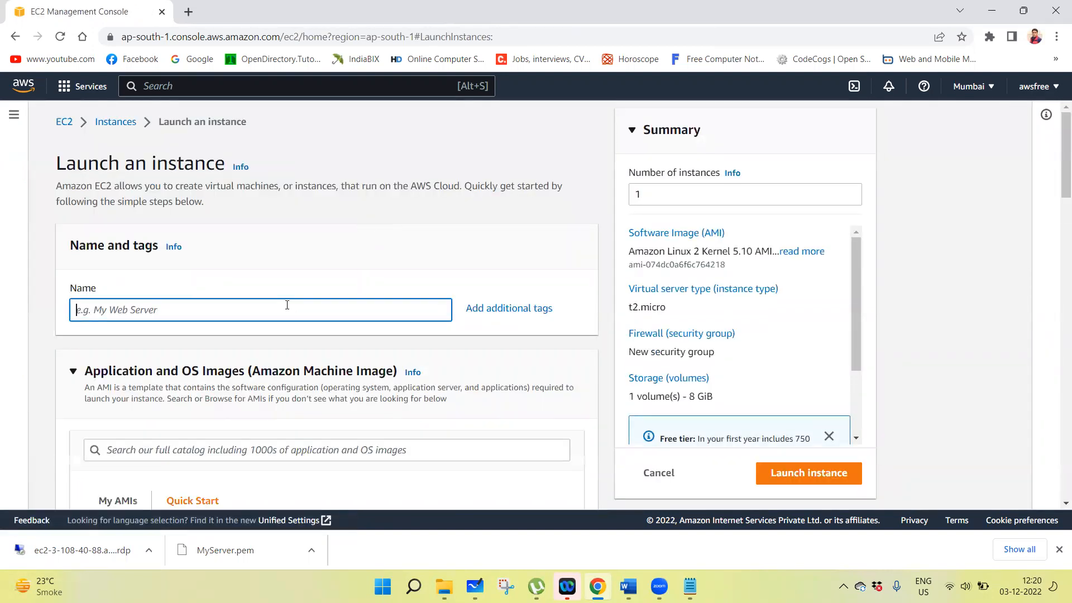
type("Myserver-2")
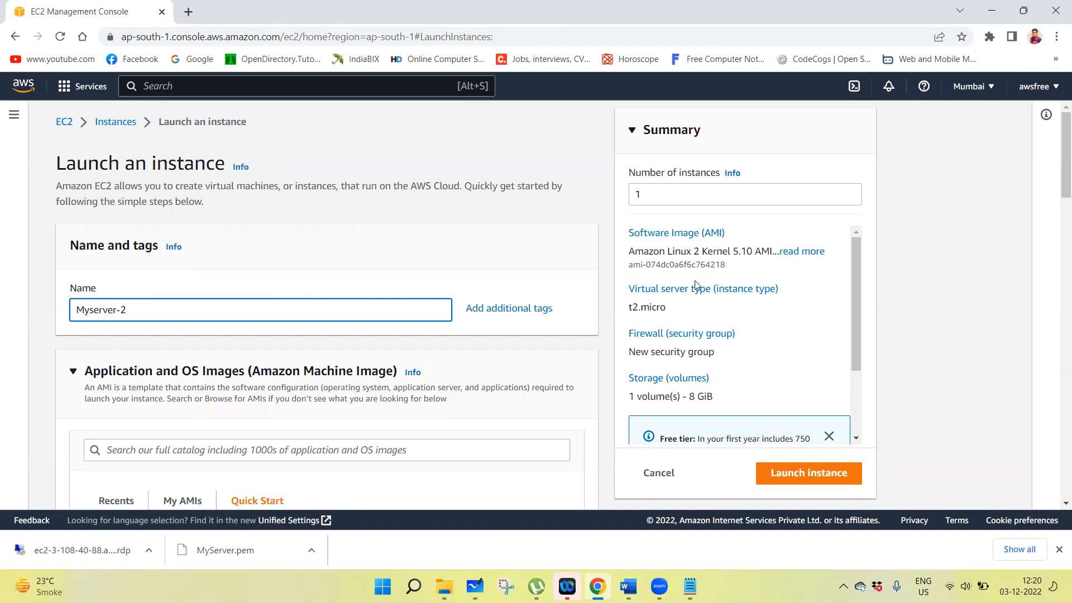
Choose the self-owned MySnapshort-Image AMI for the new instance and point out its description.
scroll(1057, 212, "down", 3)
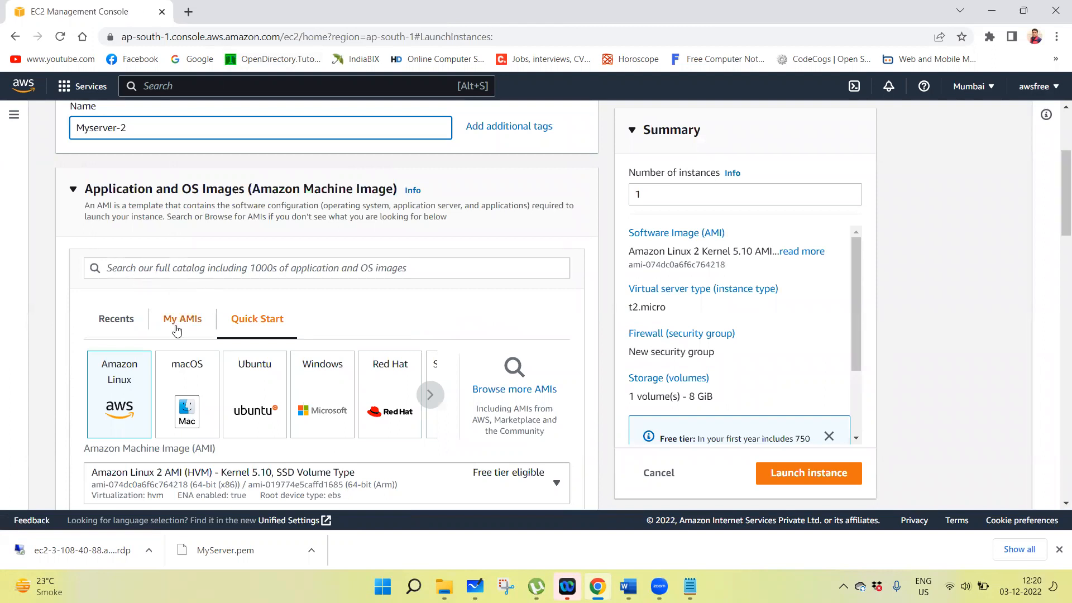
scroll(1057, 202, "down", 2)
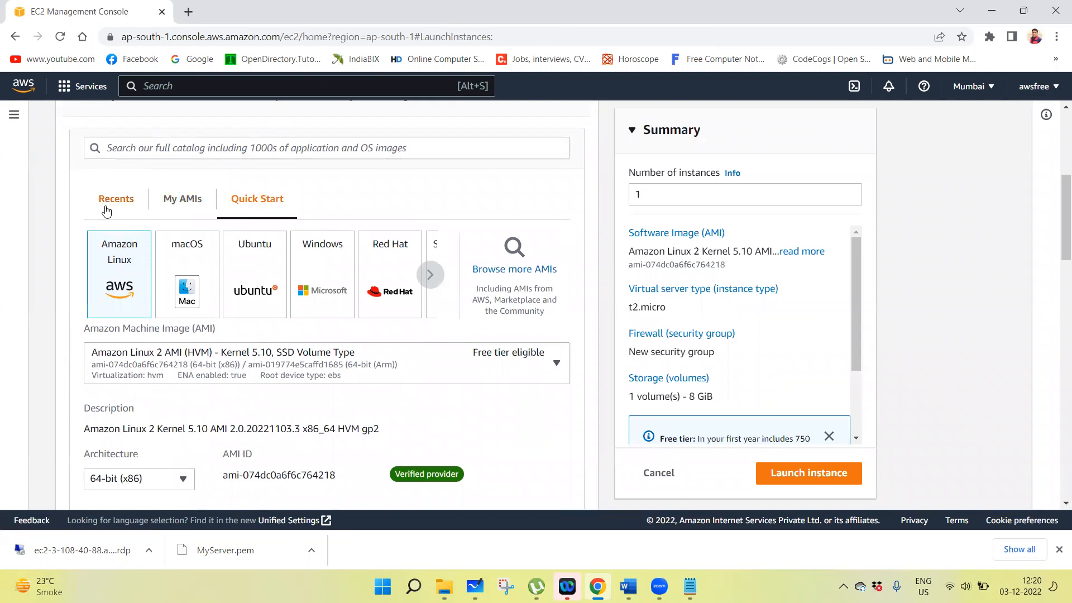
left_click(186, 202)
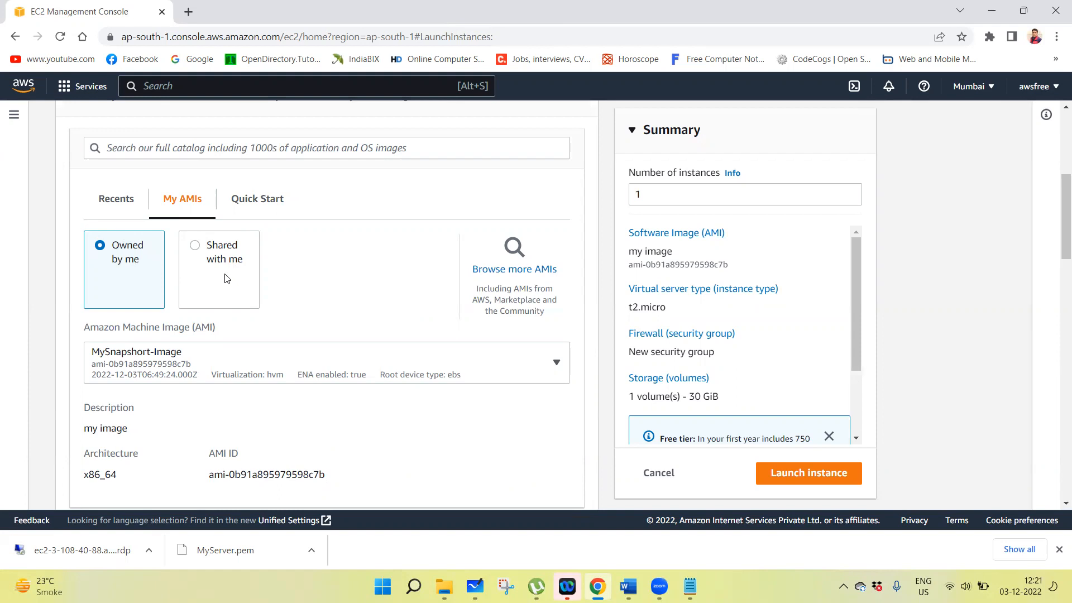
left_click(556, 365)
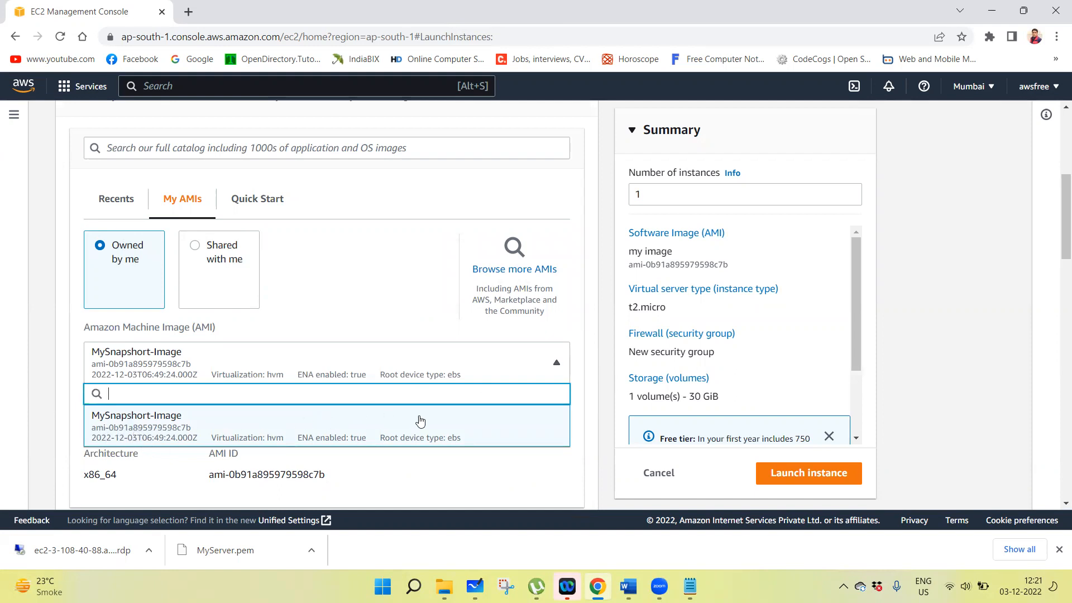
left_click(537, 421)
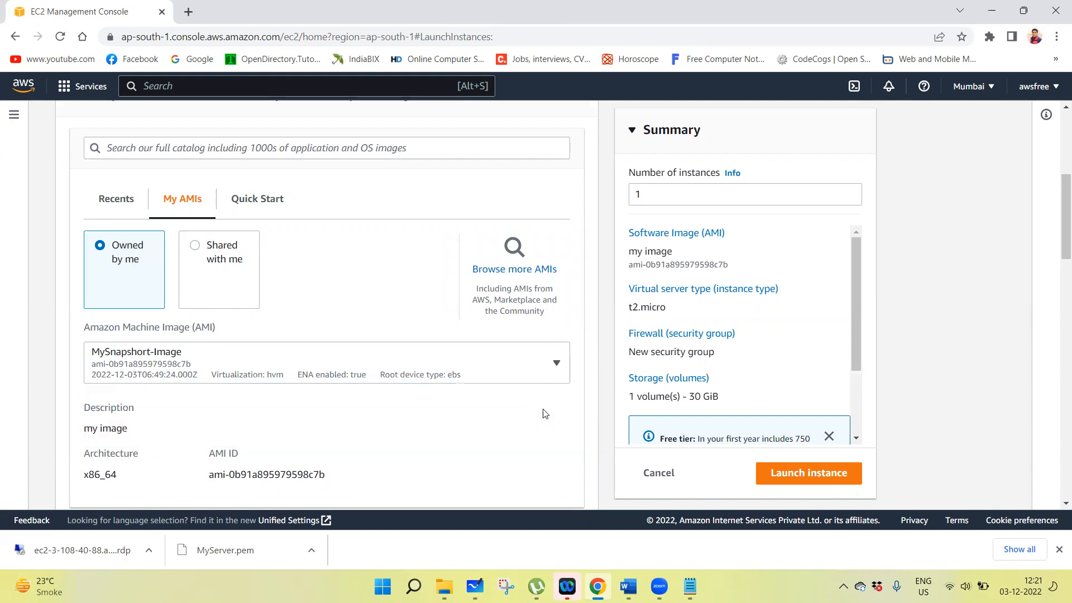
scroll(1057, 248, "down", 2)
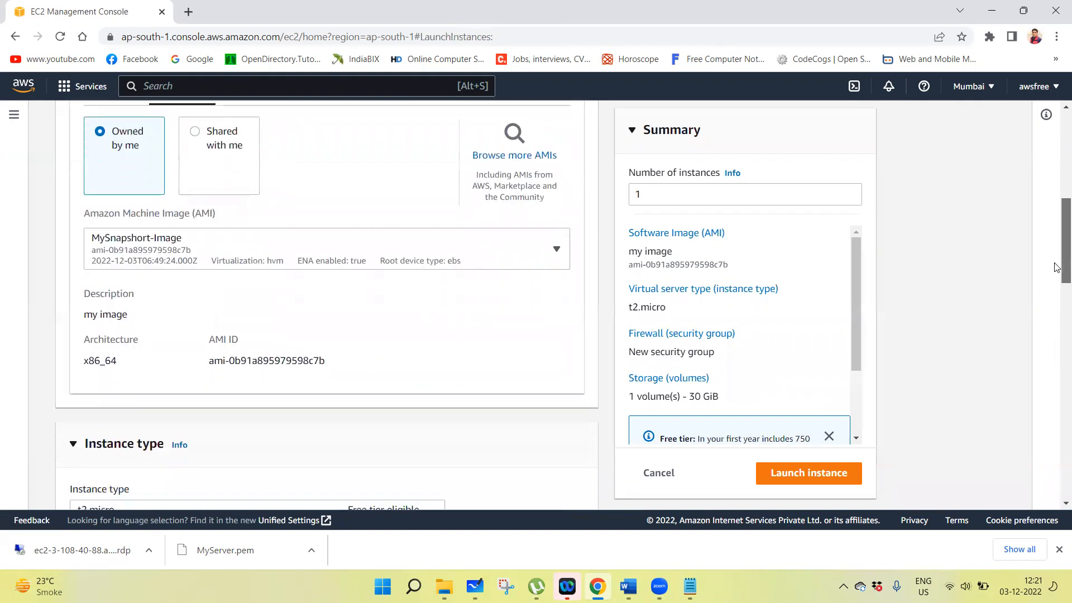
left_click_drag(88, 305, 141, 306)
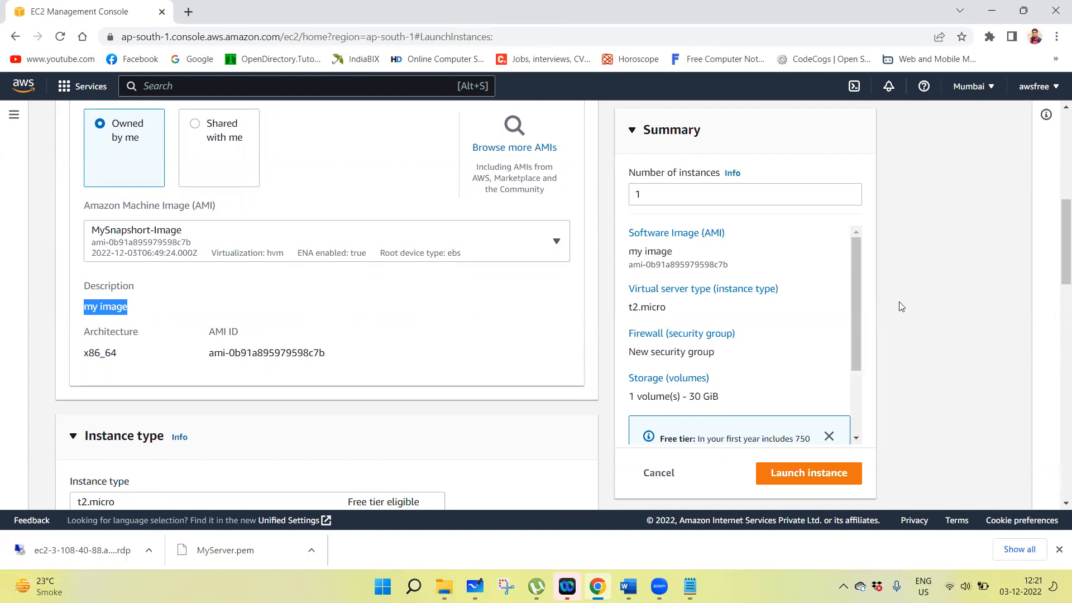
Create a new key pair named myserver-2-key in .pem format for the instance login.
scroll(1057, 279, "down", 4)
scroll(1057, 303, "down", 2)
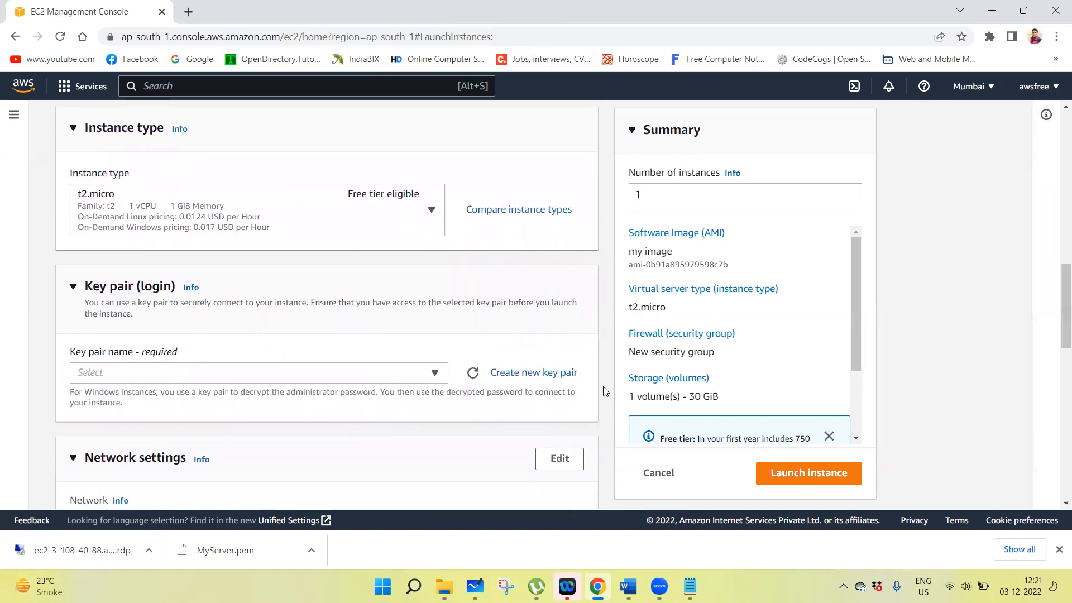
left_click(509, 372)
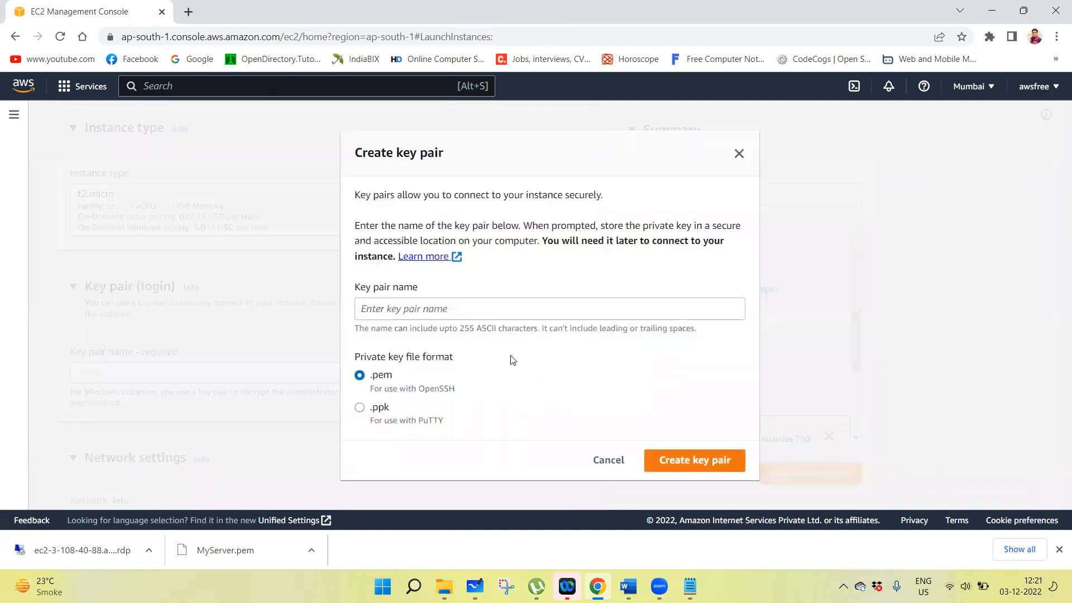
left_click(381, 308)
type("myserver-2-key")
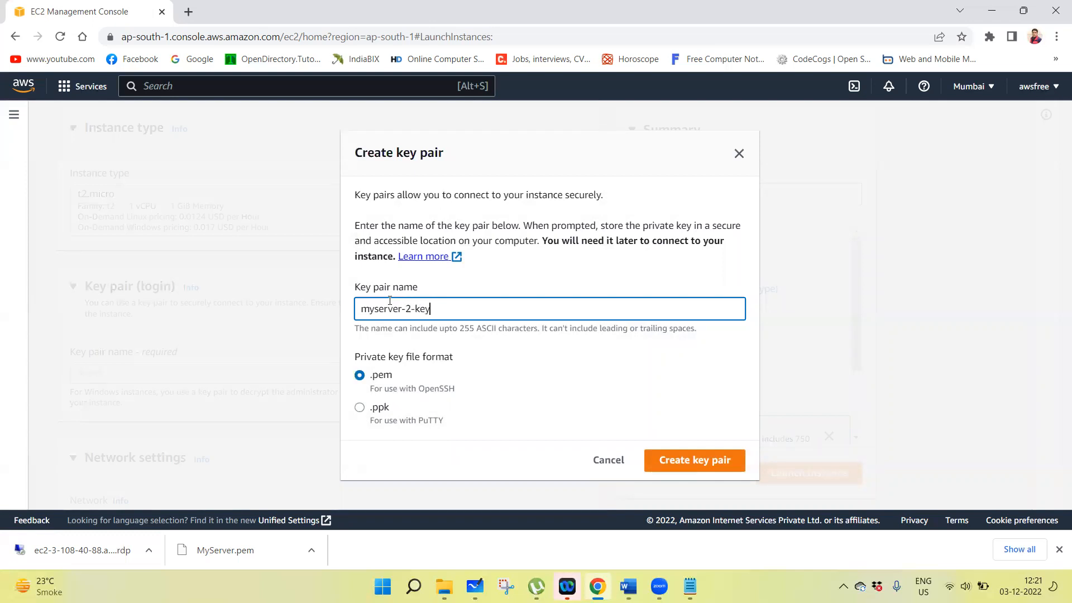
left_click(680, 461)
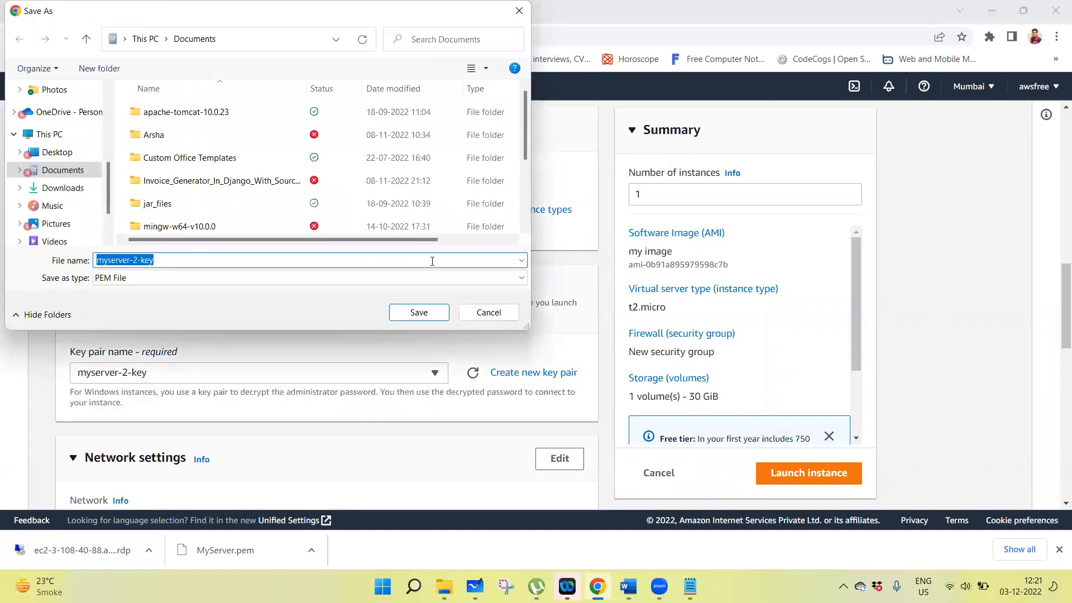
Save the myserver-2-key PEM file in Documents and launch the Myserver-2 instance with the default network and storage settings.
left_click(411, 313)
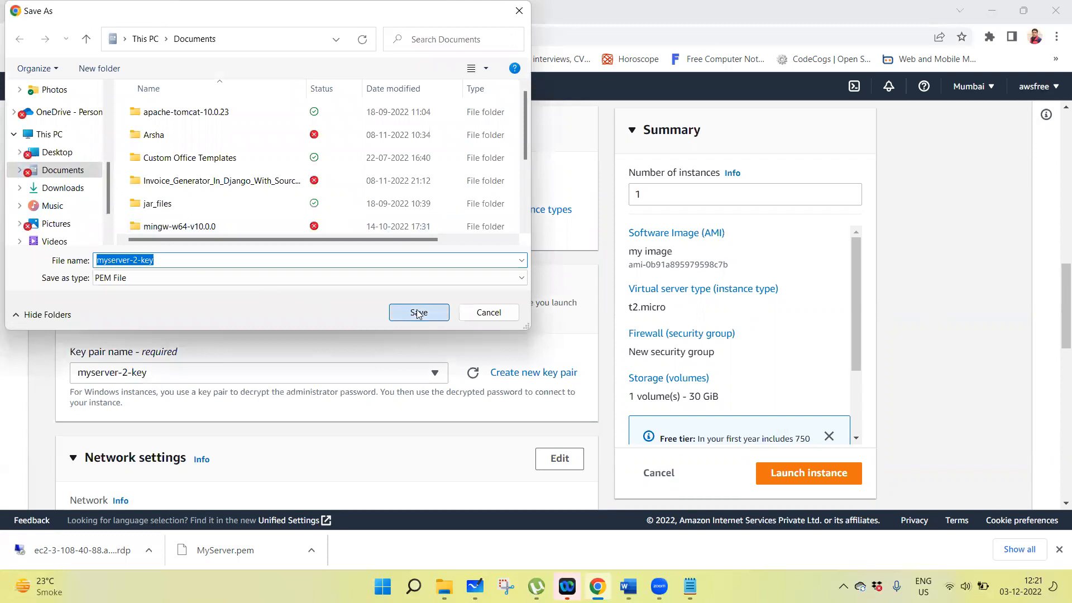
scroll(1057, 349, "down", 2)
scroll(1057, 349, "down", 6)
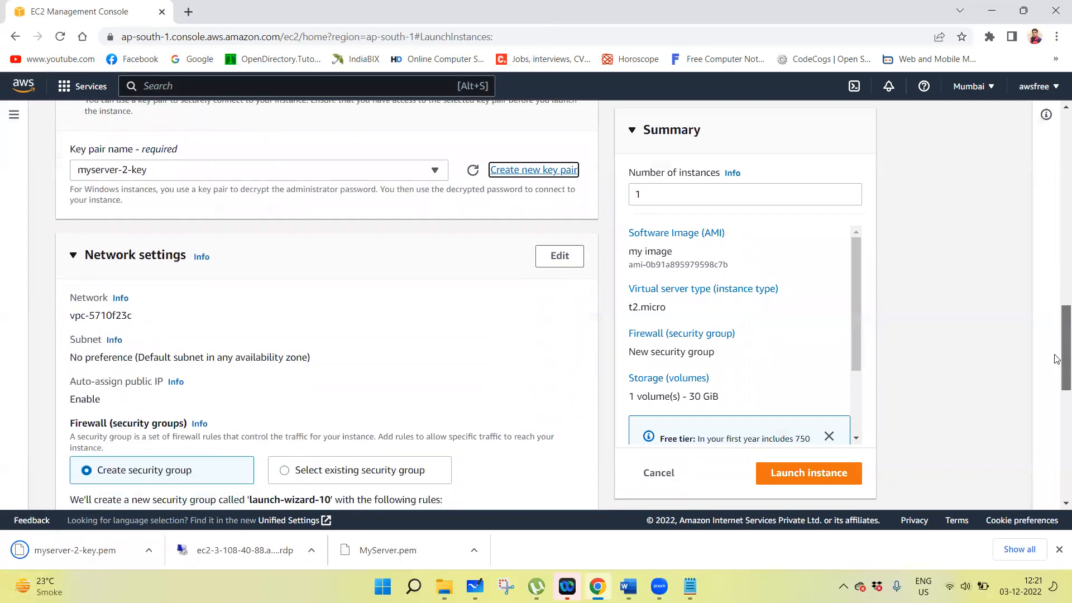
scroll(1057, 435, "down", 4)
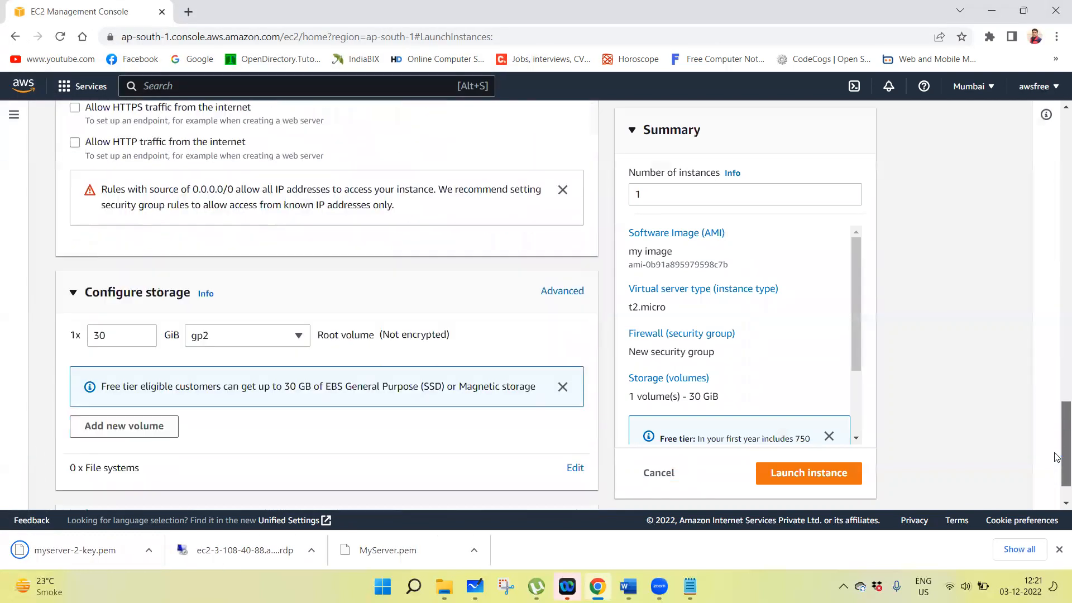
left_click(793, 481)
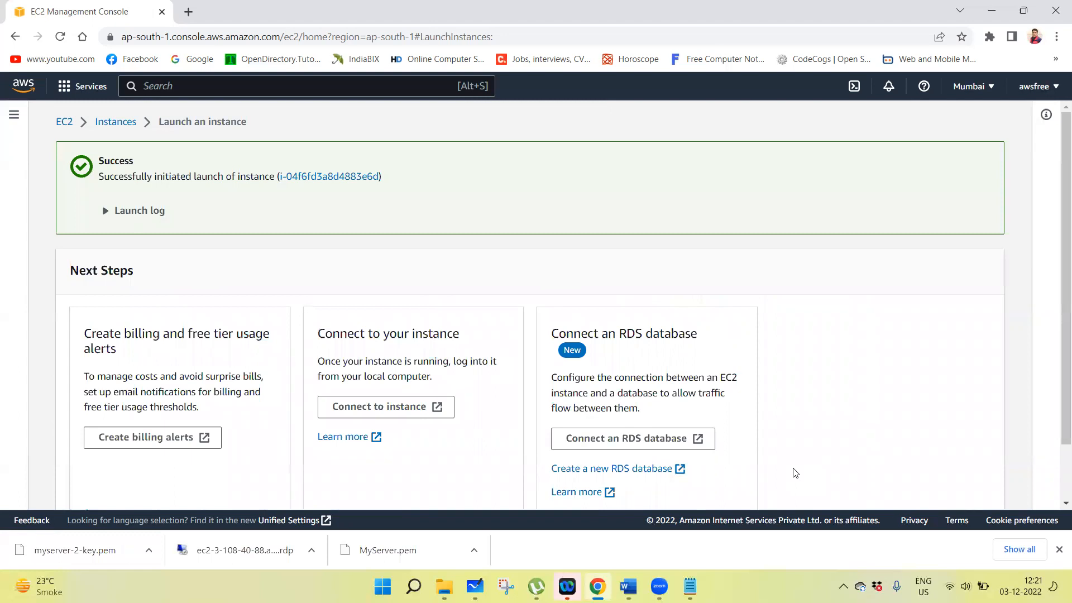
Go to the list of all instances and refresh it to check the state of Myserver-2.
scroll(1052, 439, "down", 1)
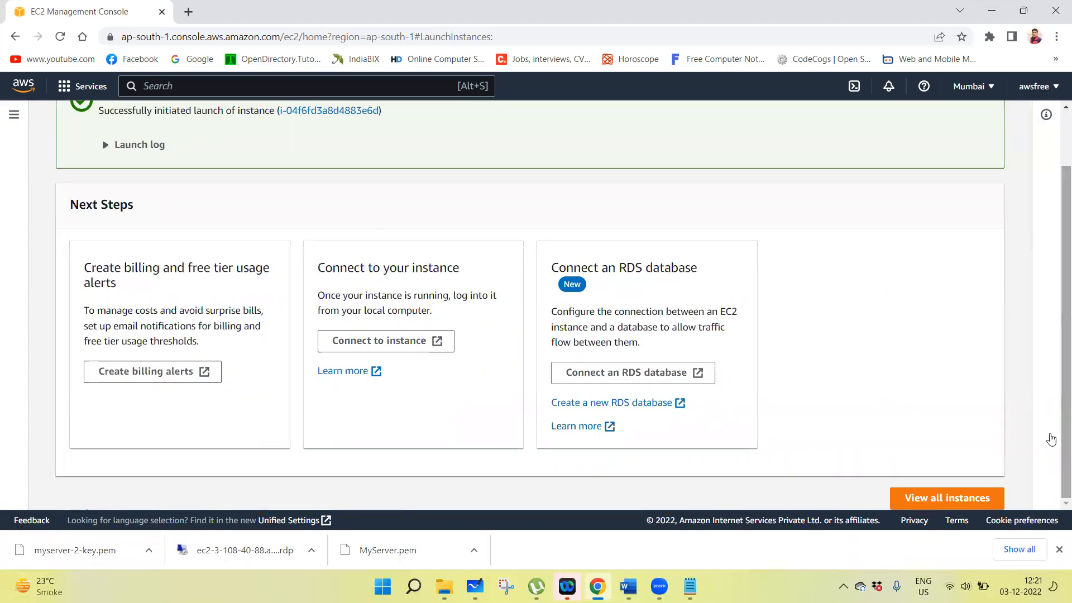
left_click(929, 492)
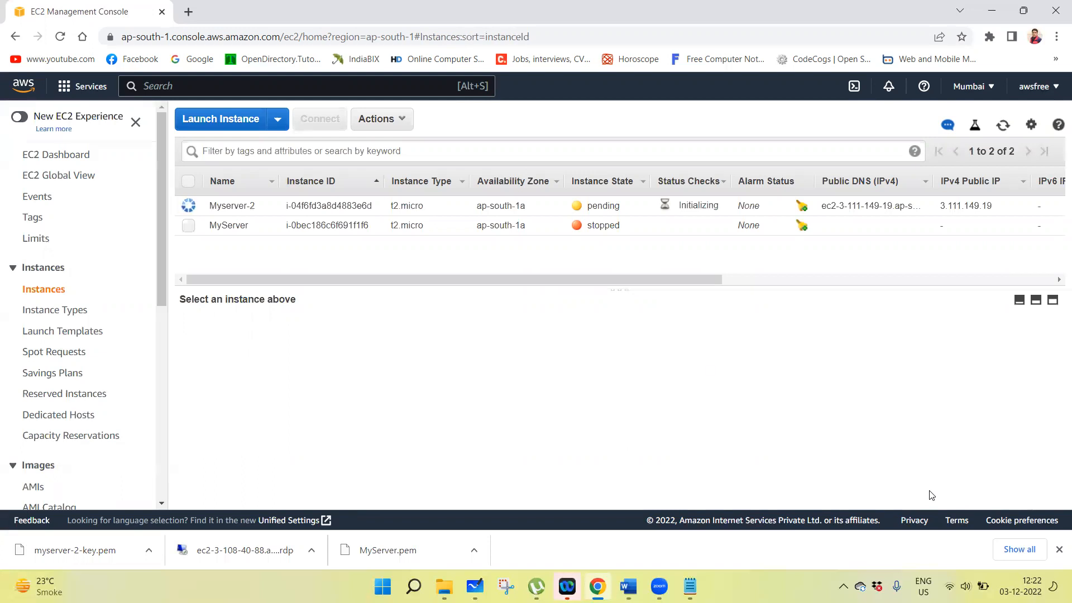
left_click_drag(996, 148, 1004, 130)
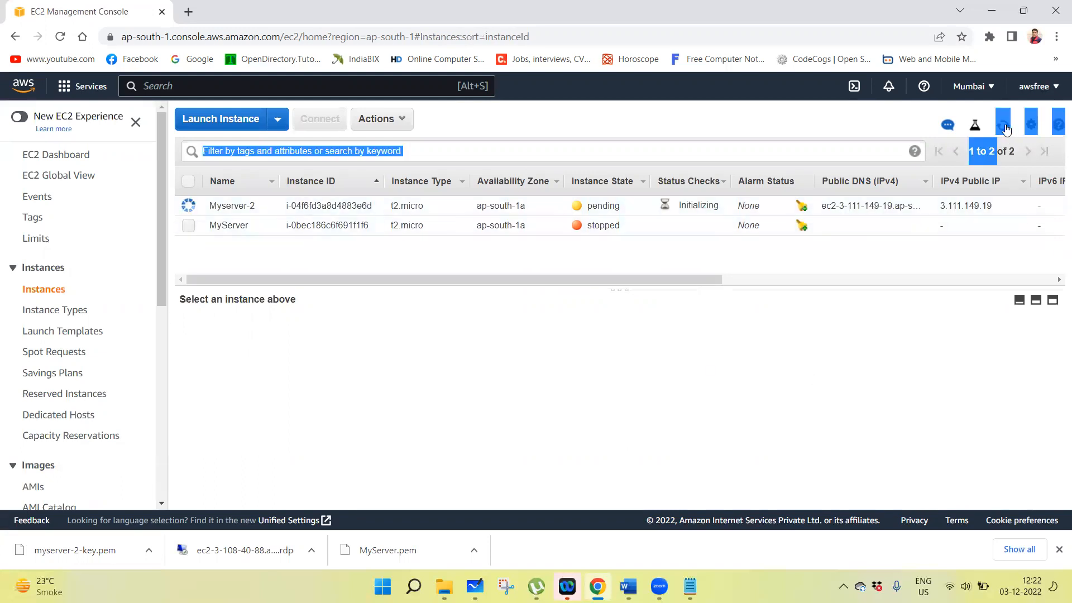
left_click(858, 113)
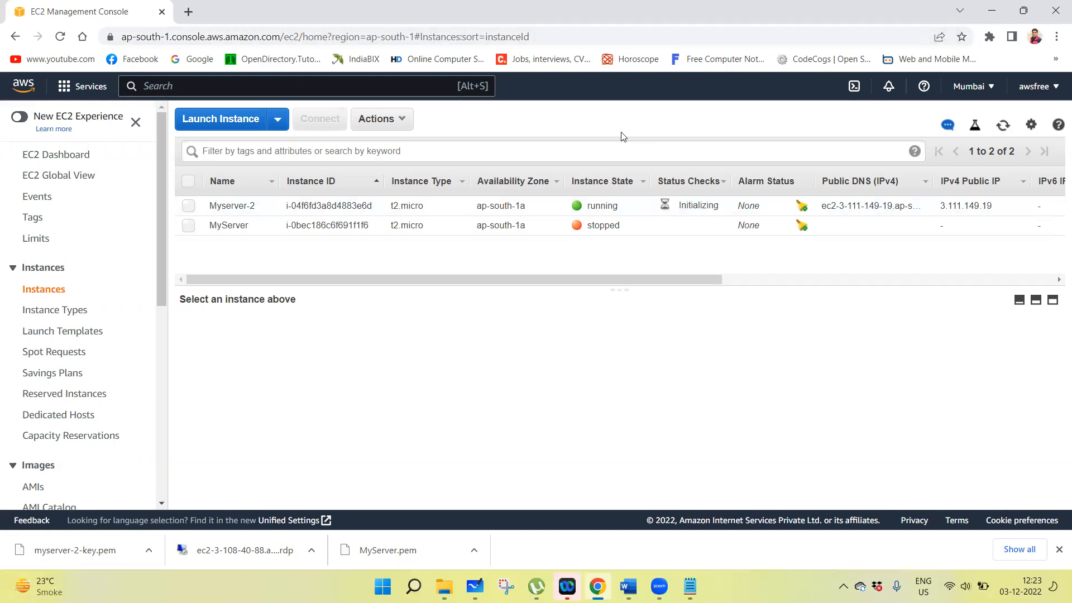
left_click(1003, 125)
Try to get the Windows password for Myserver-2 from its connection details, and read the explanation given.
left_click(190, 206)
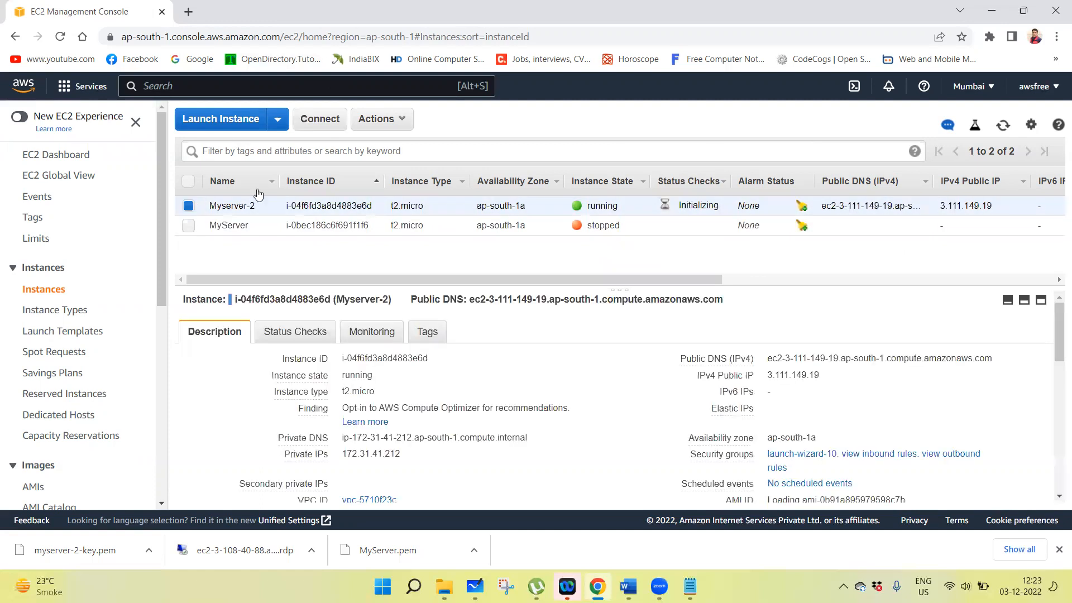
left_click(320, 120)
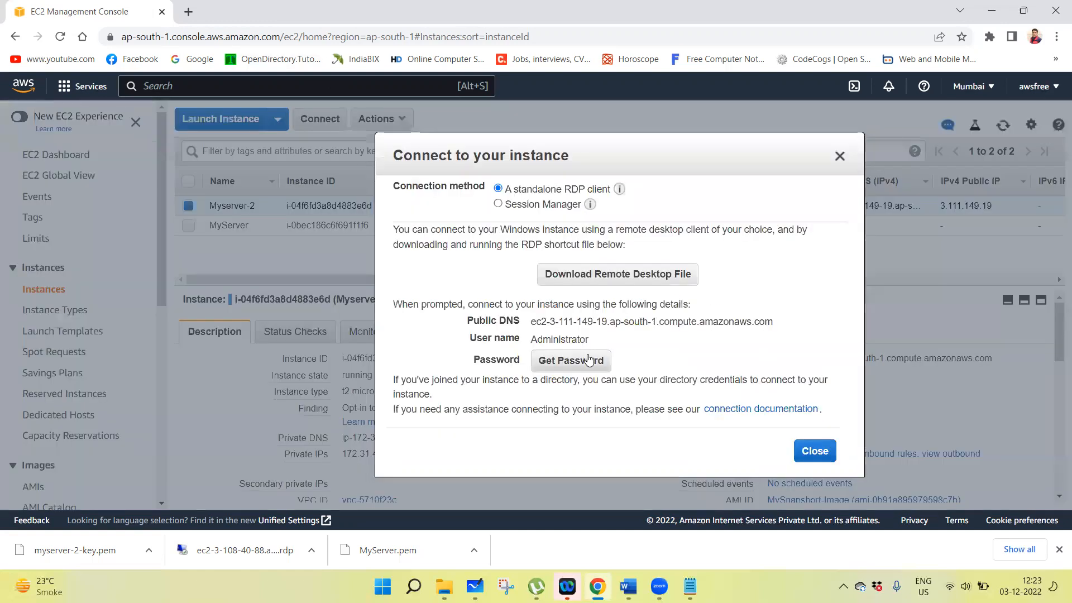
left_click(587, 358)
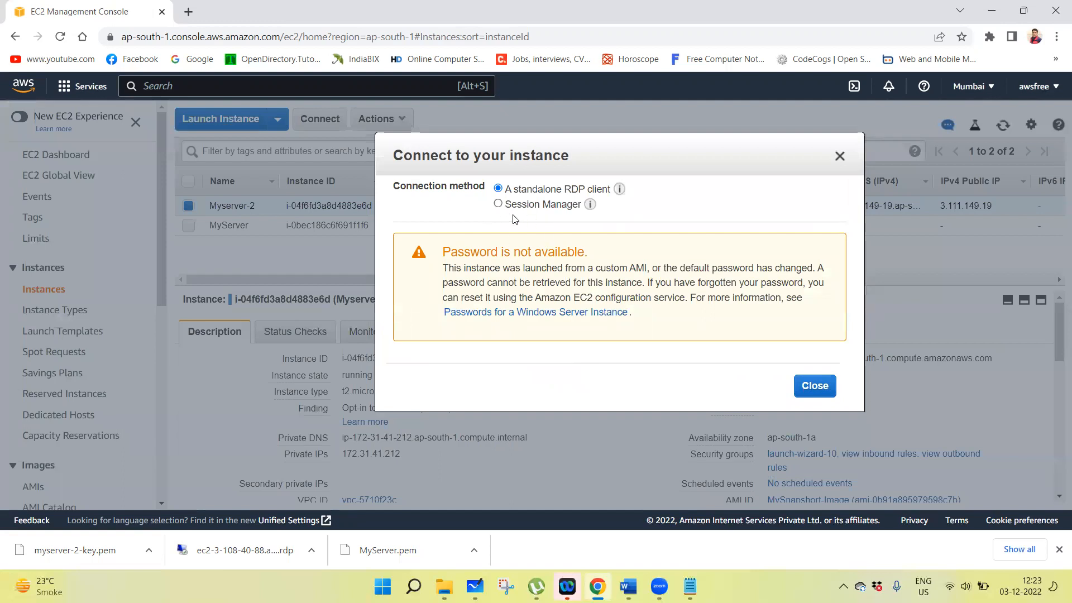
left_click_drag(454, 268, 804, 321)
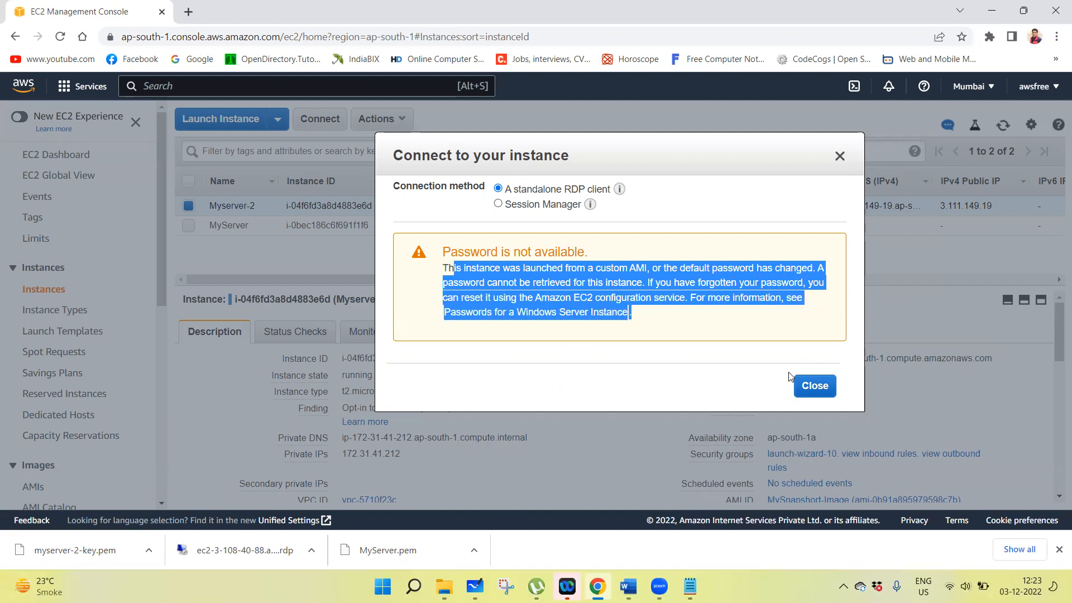
left_click(814, 390)
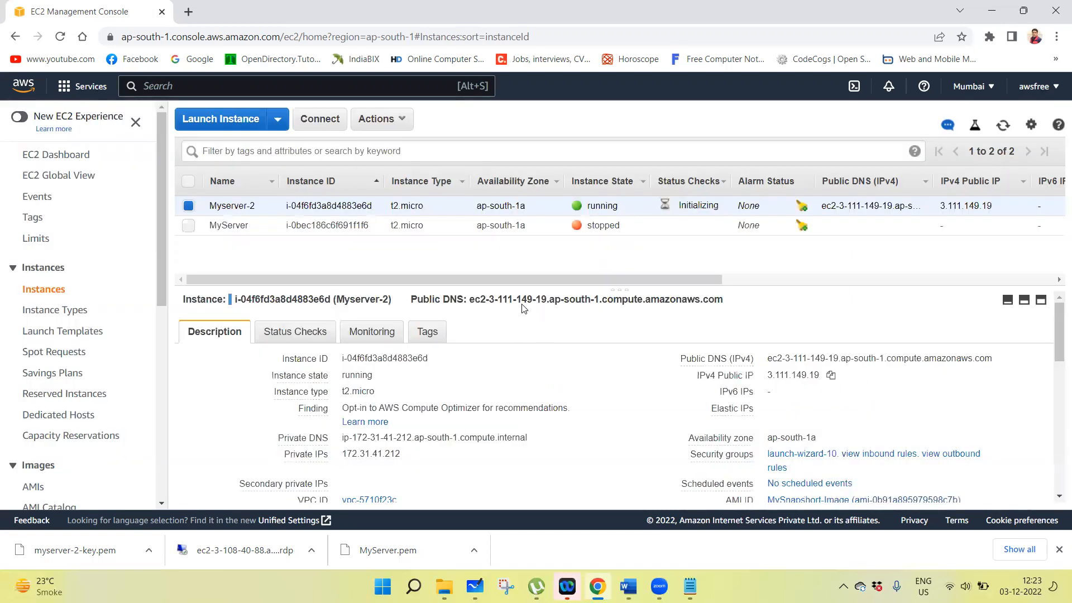
Refresh the instances, open the Elastic Block Store volumes, and name the unnamed volume MyServer-2-Vol.
left_click(1005, 126)
left_click_drag(162, 294, 157, 382)
left_click(42, 388)
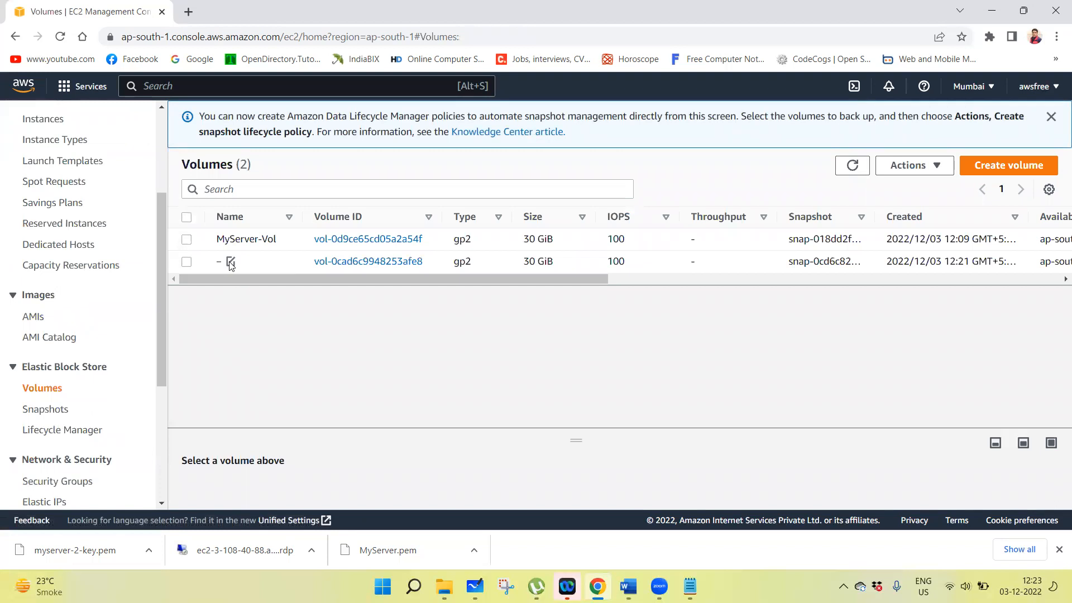
left_click(230, 262)
type("M")
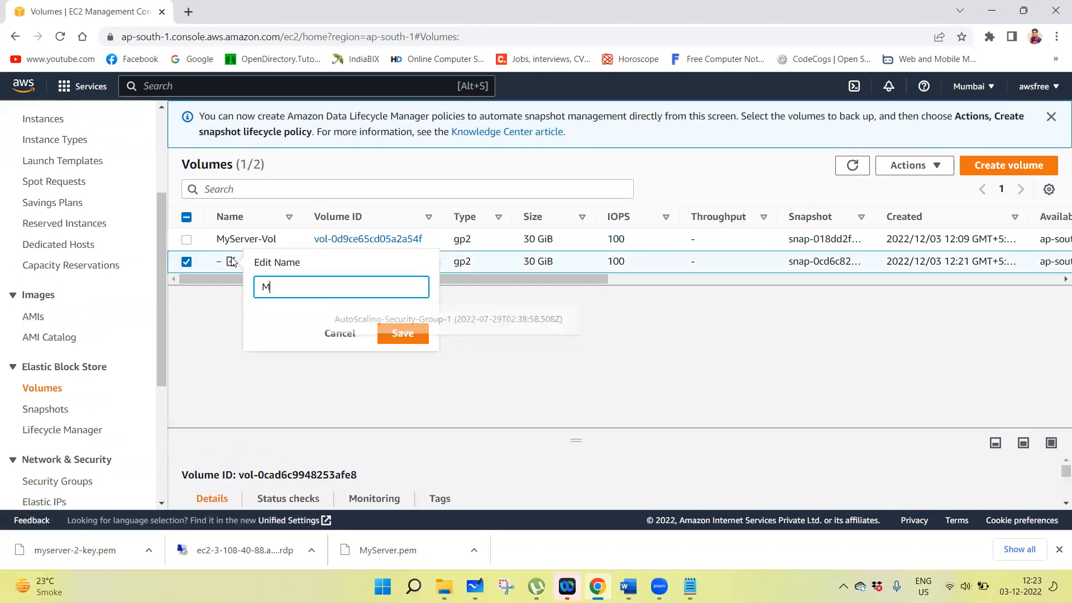
type("yS")
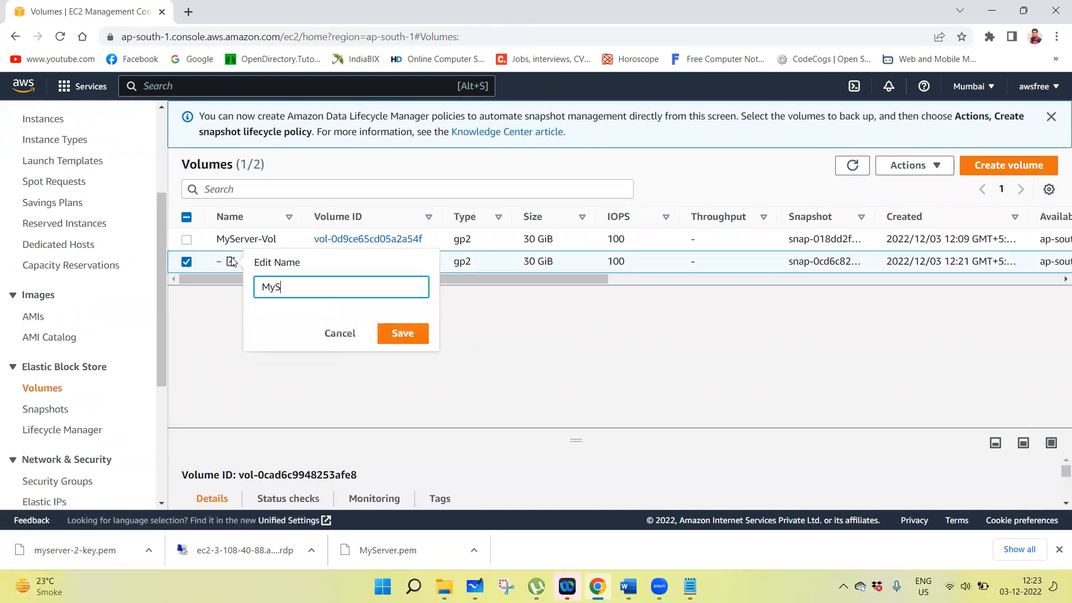
type("erver-2-Vol")
left_click(399, 335)
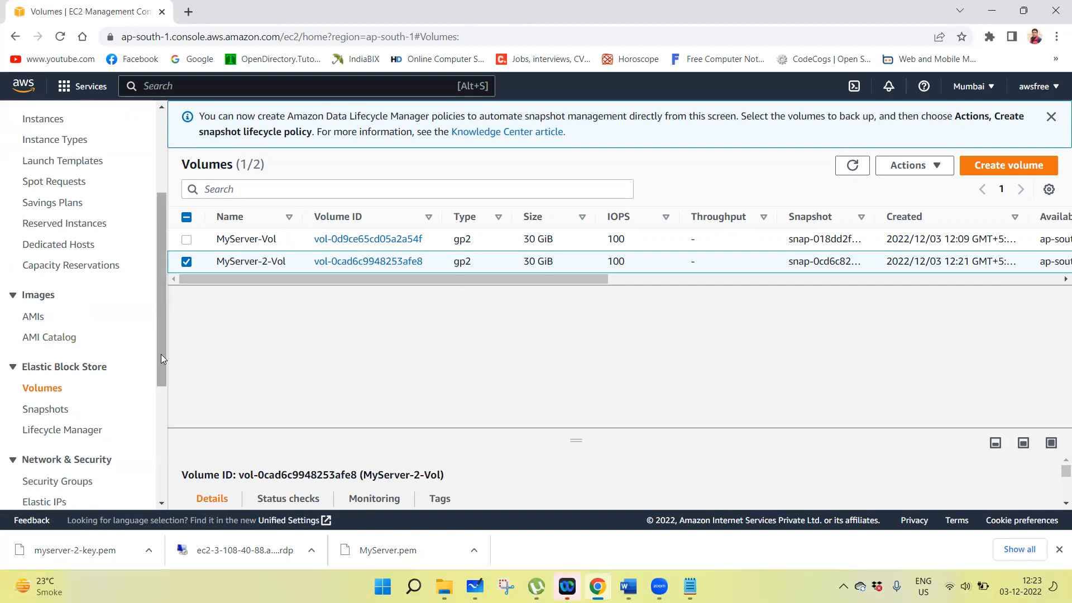
Review the self-owned AMIs and the existing EBS snapshots.
left_click_drag(161, 354, 159, 386)
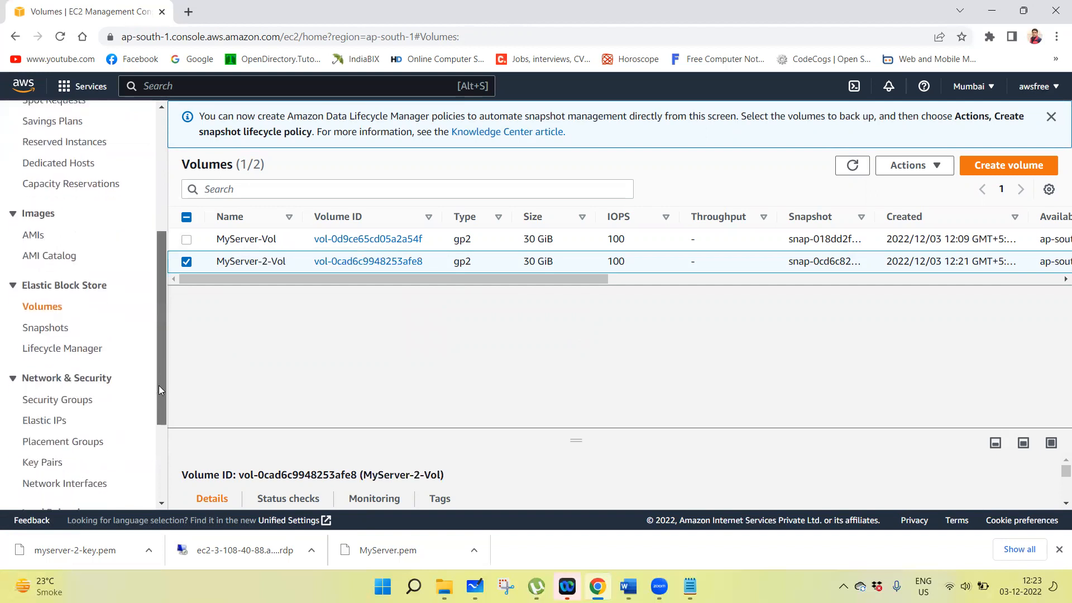
left_click(44, 239)
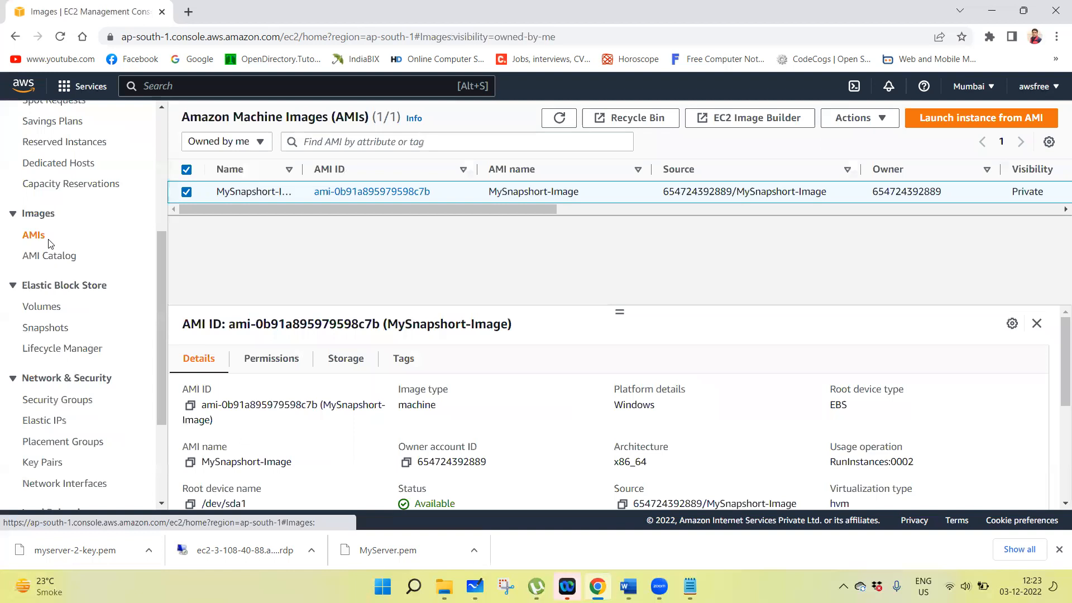
left_click(37, 330)
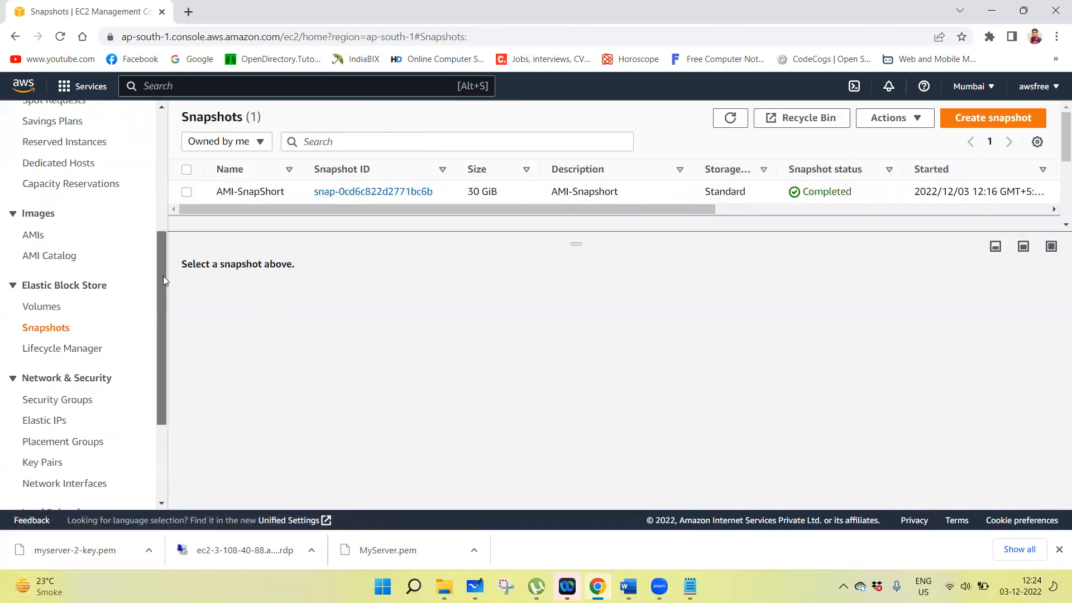
scroll(163, 276, "up", 4)
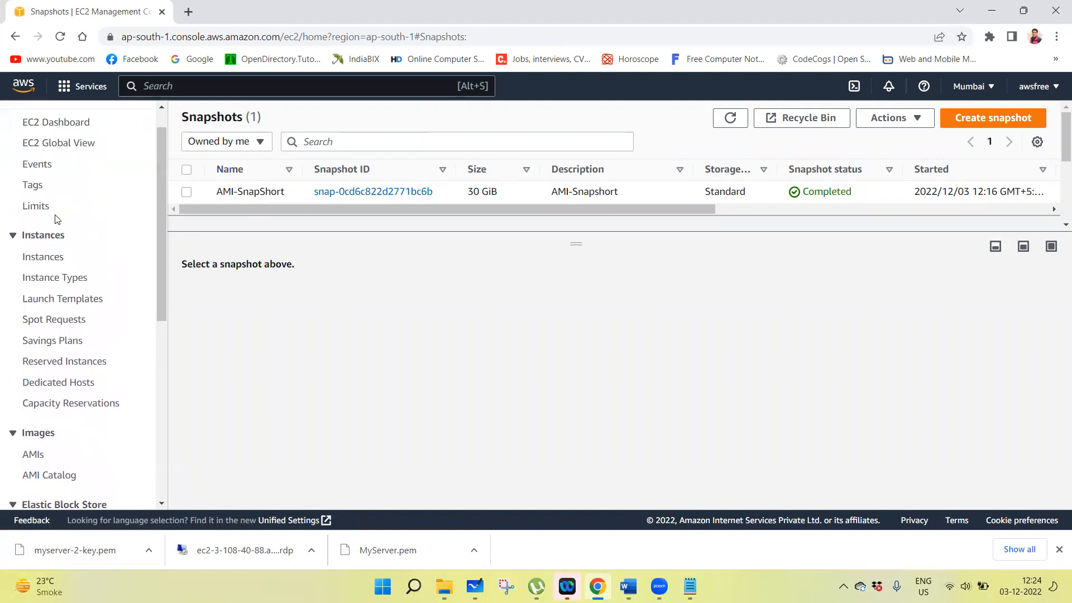
Return to the instances list, select Myserver-2, and try again to get its password.
left_click(48, 258)
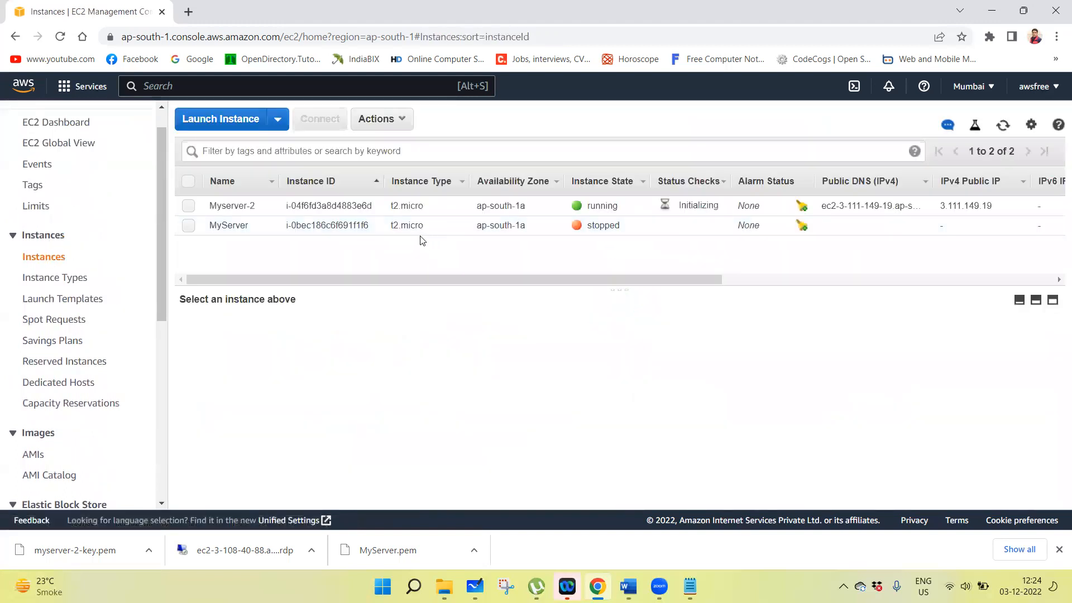
left_click(189, 206)
left_click(1009, 124)
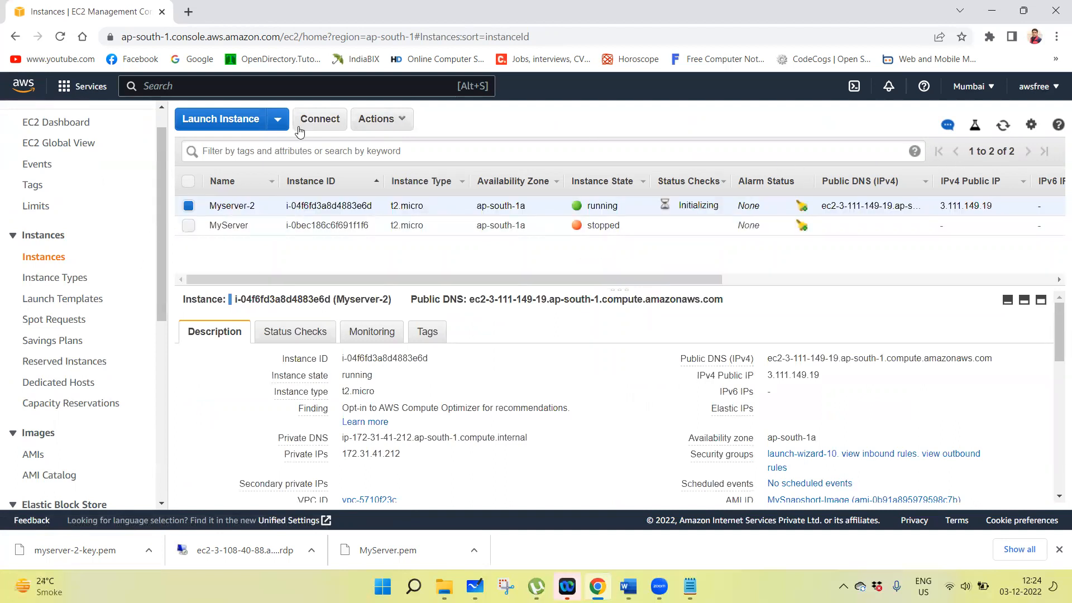
left_click(316, 119)
left_click(553, 362)
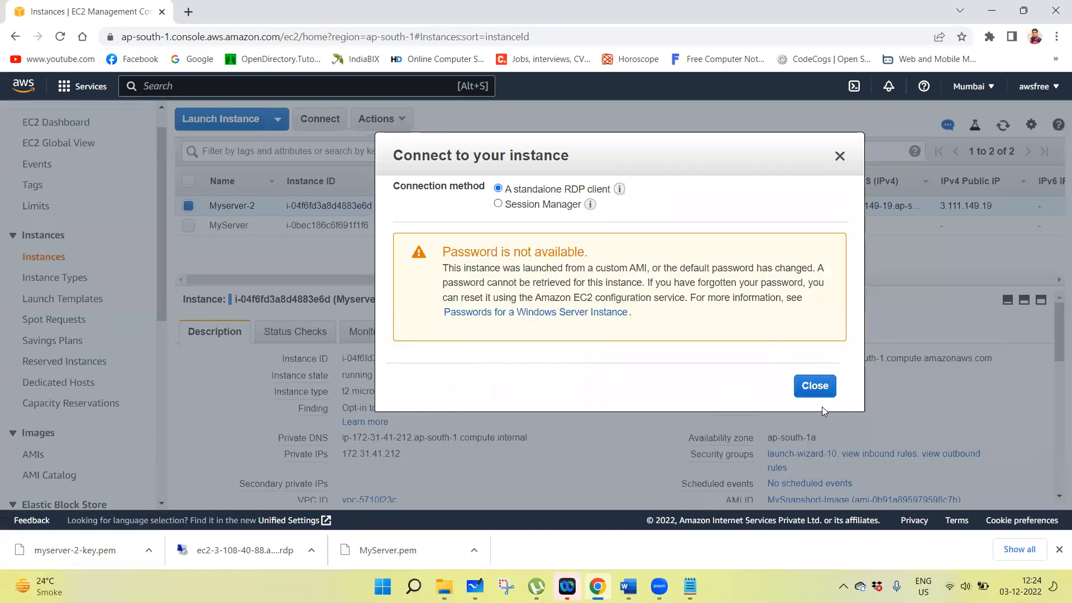
left_click(816, 388)
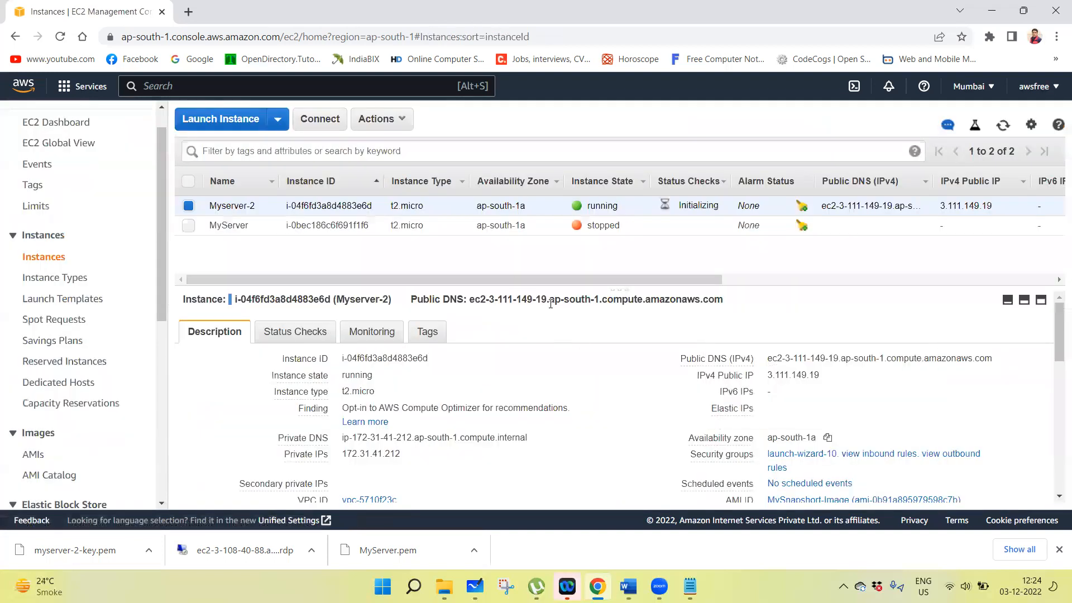
Refresh the status checks of Myserver-2 and request its password once more, pointing out the response before closing it.
left_click(1003, 125)
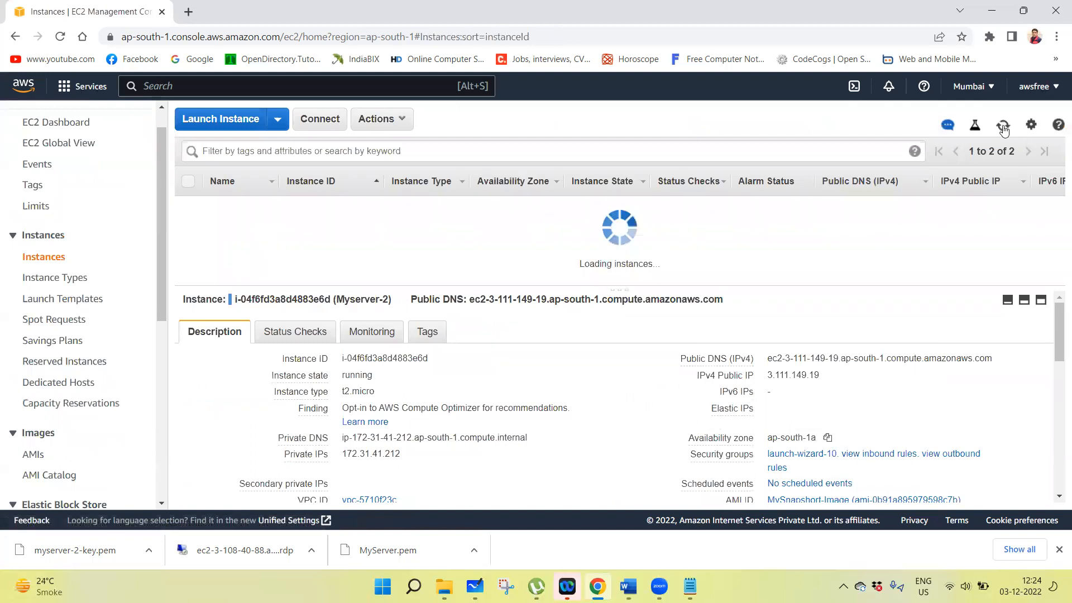
left_click(323, 120)
left_click(575, 361)
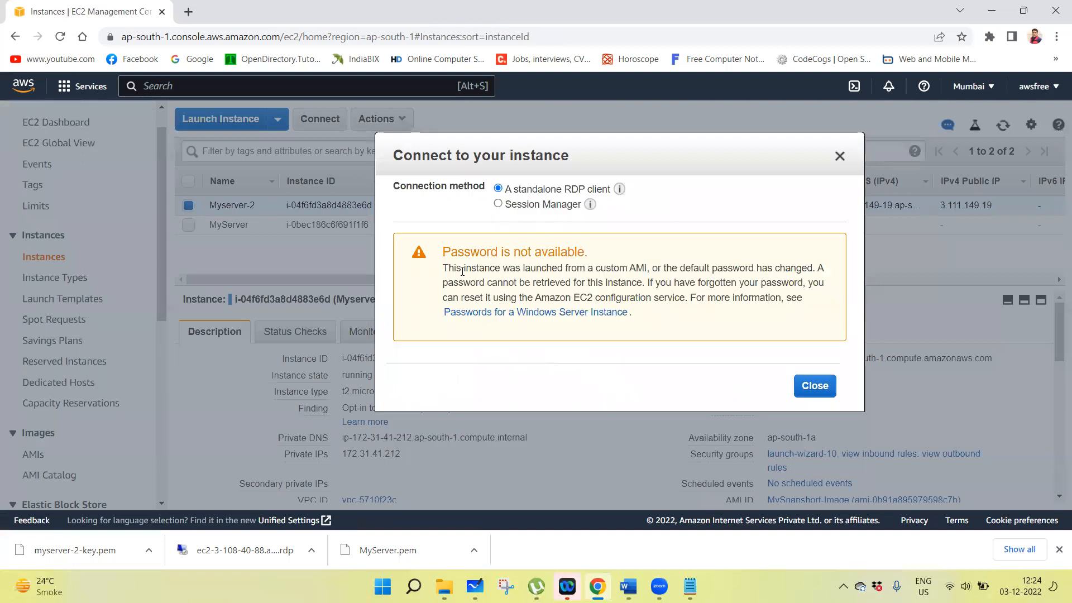
left_click_drag(444, 252, 591, 256)
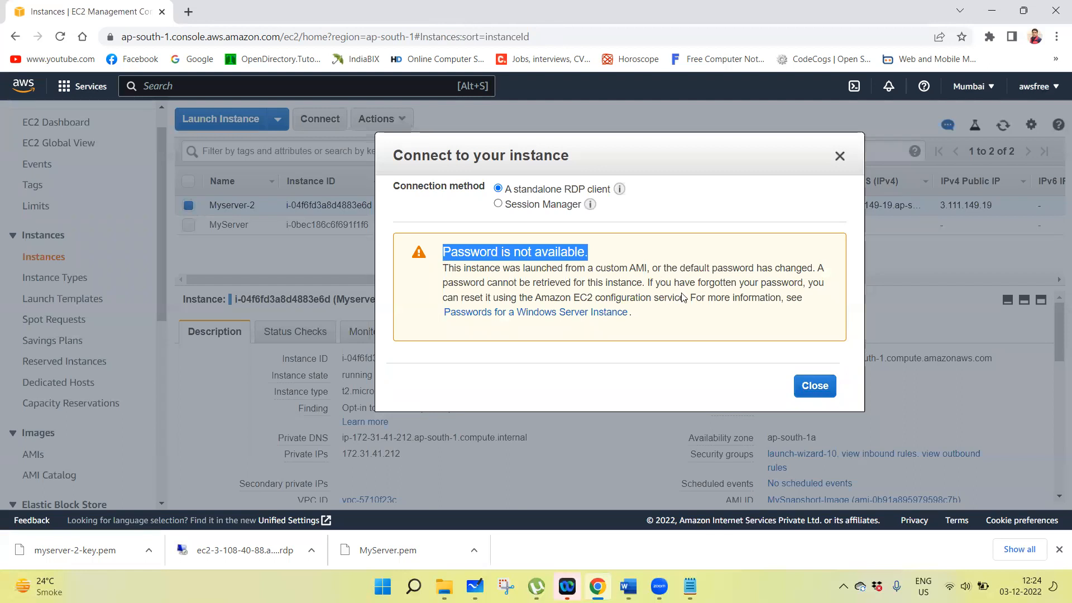
left_click(814, 387)
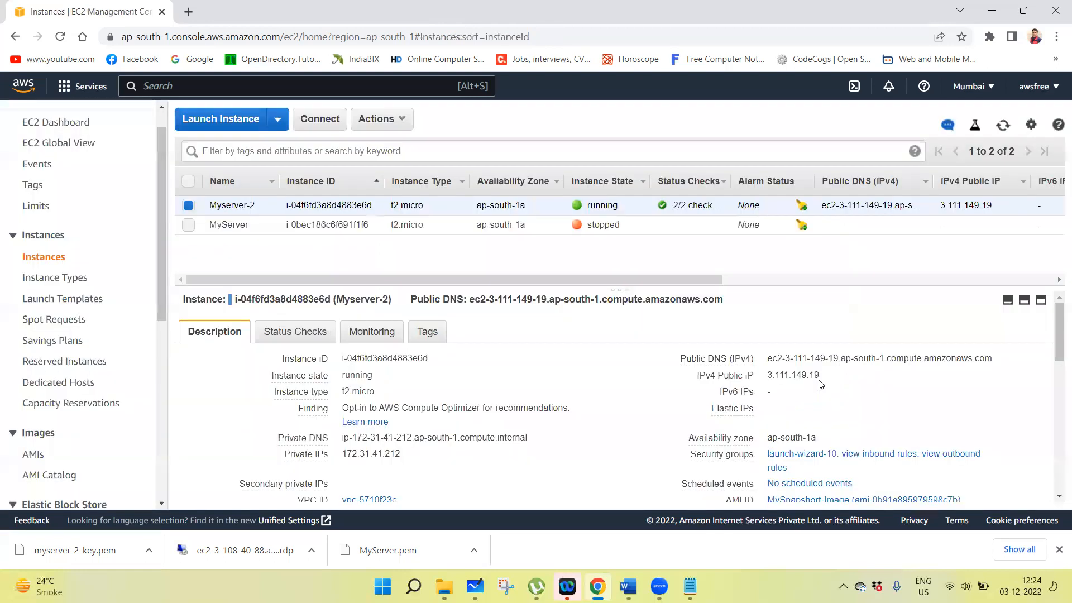
Download the remote desktop file for Myserver-2 and save it in Documents under its suggested name.
left_click(318, 118)
left_click(568, 275)
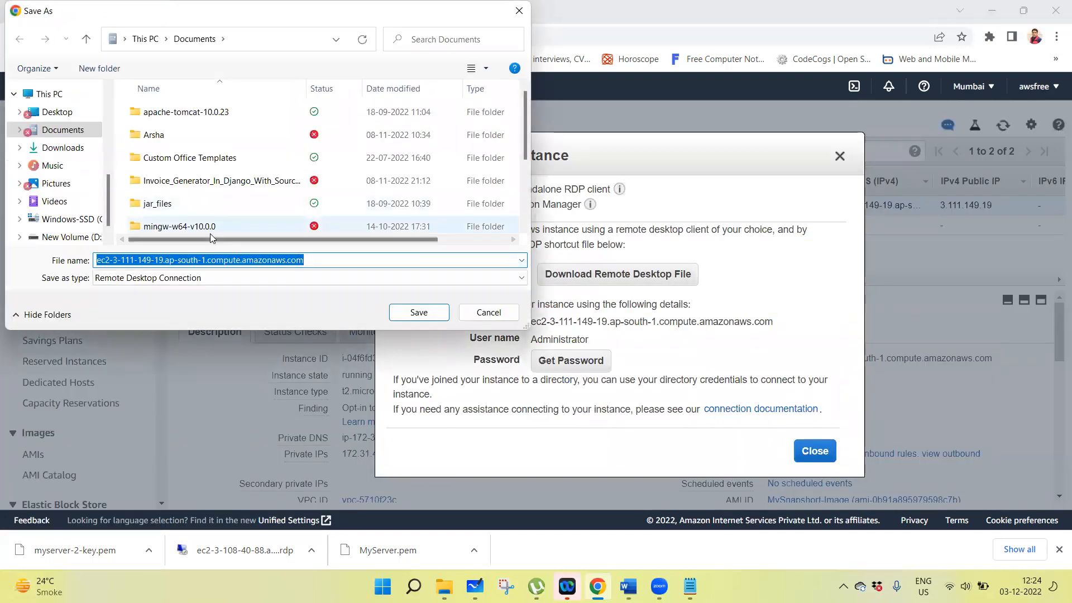
left_click(421, 312)
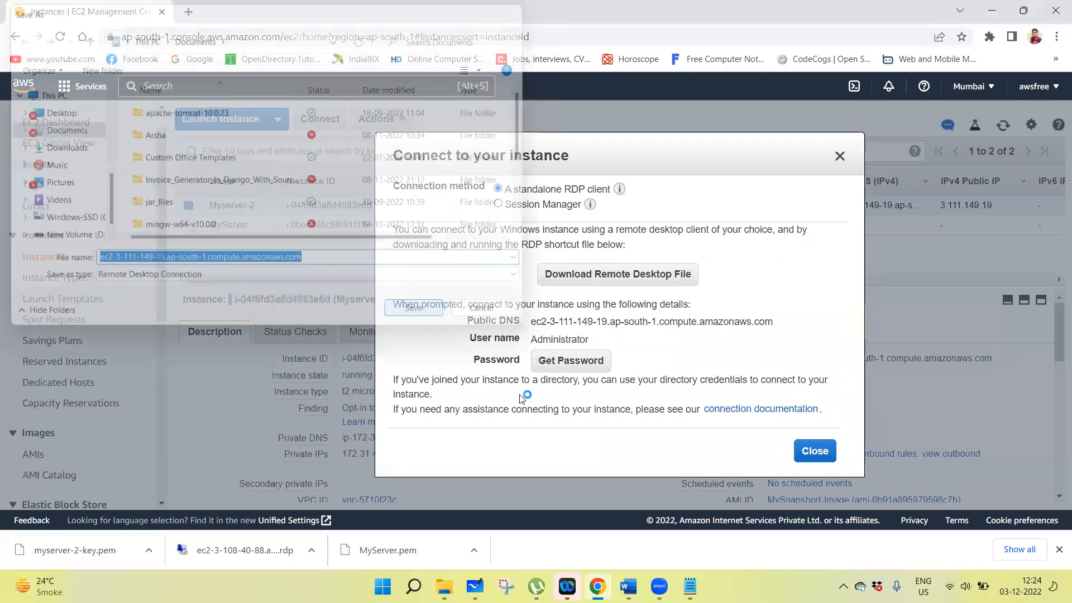
Check the EC2 password noted in Notepad, and open the downloaded remote desktop file for Myserver-2, accepting the unknown publisher.
left_click(690, 586)
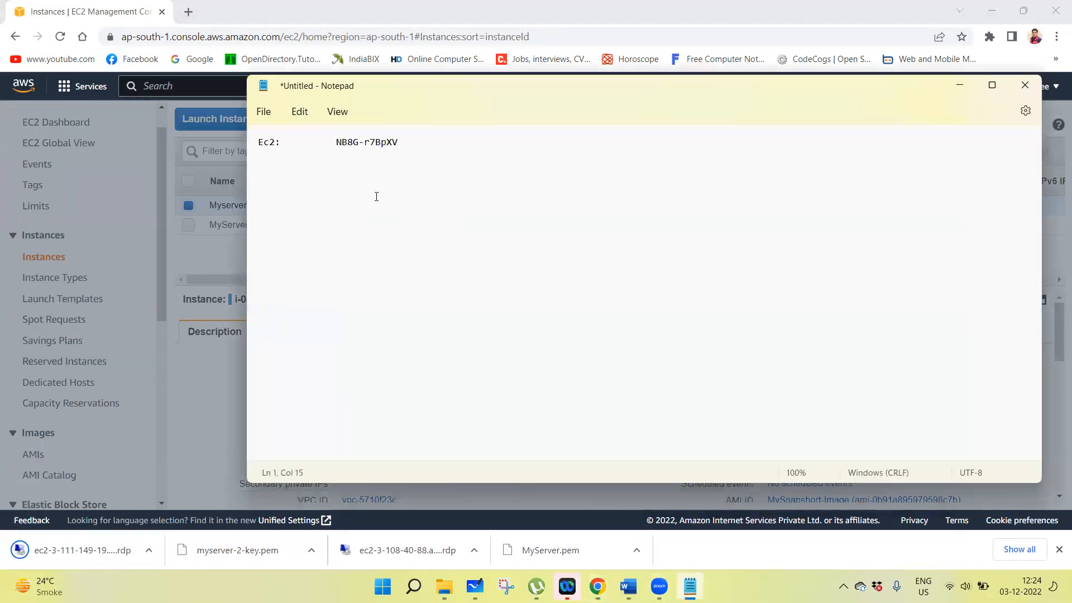
left_click(958, 86)
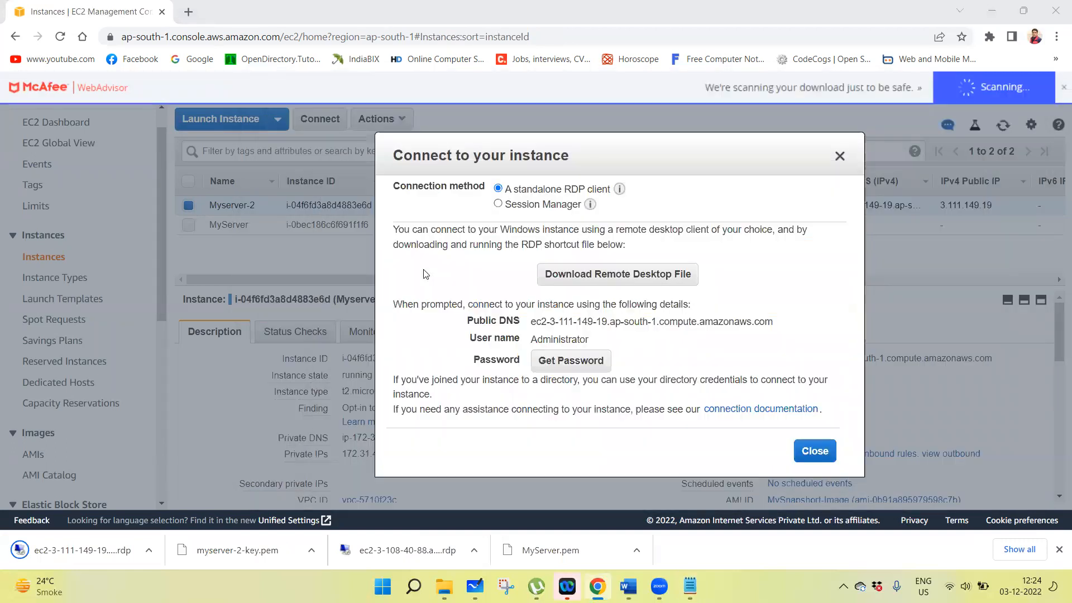
left_click(73, 547)
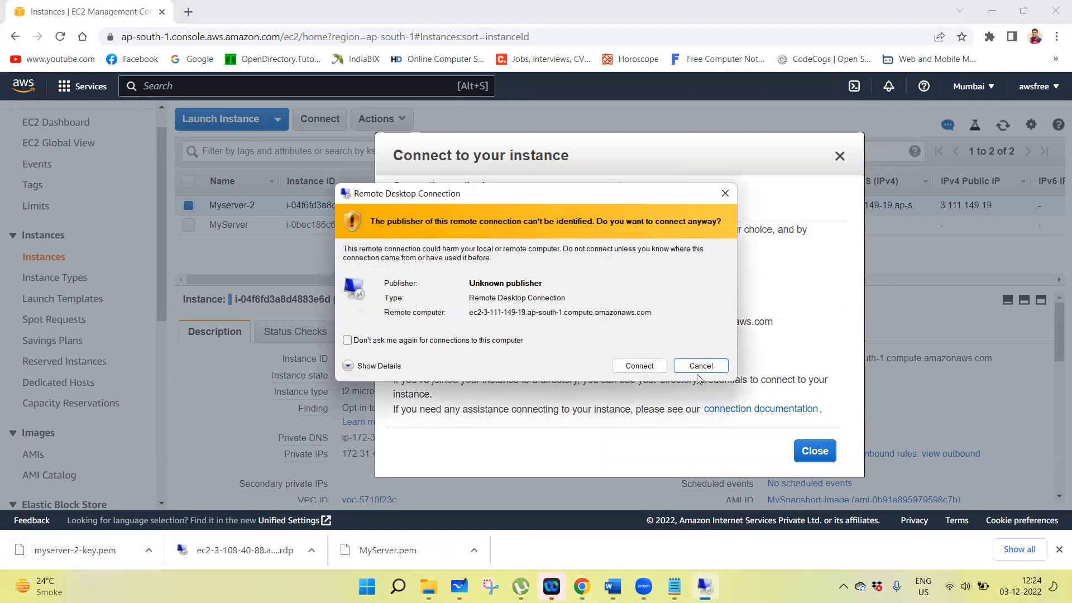
left_click(641, 365)
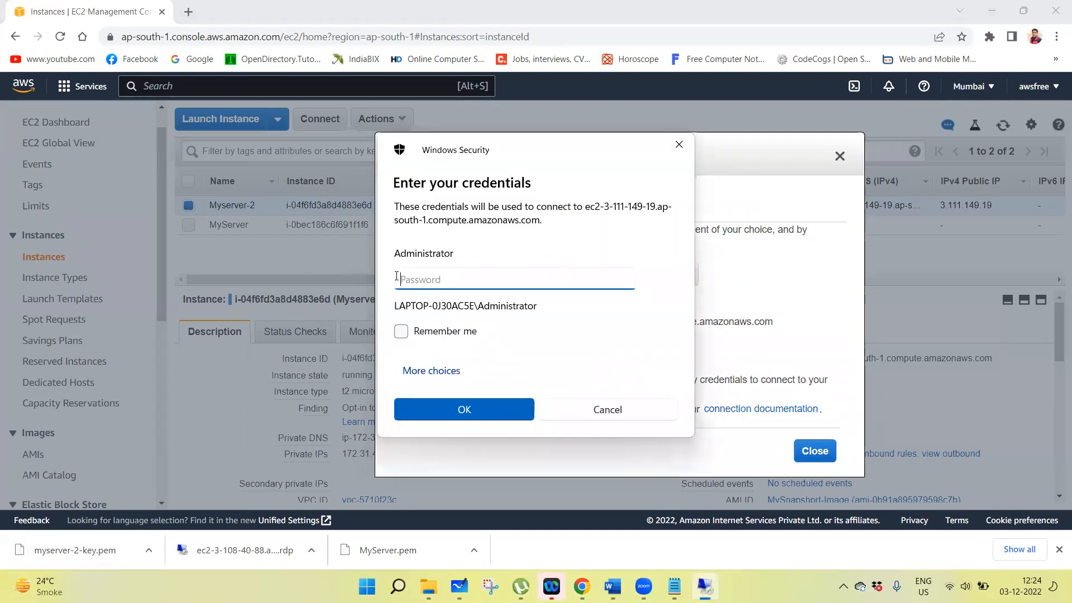
Copy the EC2 password from Notepad into the Administrator credentials, and connect to Myserver-2 despite the certificate errors.
key("ctrl+v")
key("BackSpace")
key("BackSpace")
key("BackSpace")
key("BackSpace")
key("BackSpace")
key("BackSpace")
key("BackSpace")
key("BackSpace")
key("BackSpace")
key("BackSpace")
key("BackSpace")
key("BackSpace")
key("BackSpace")
key("BackSpace")
key("BackSpace")
key("BackSpace")
key("BackSpace")
key("BackSpace")
key("BackSpace")
key("BackSpace")
left_click(674, 586)
left_click_drag(336, 142, 399, 140)
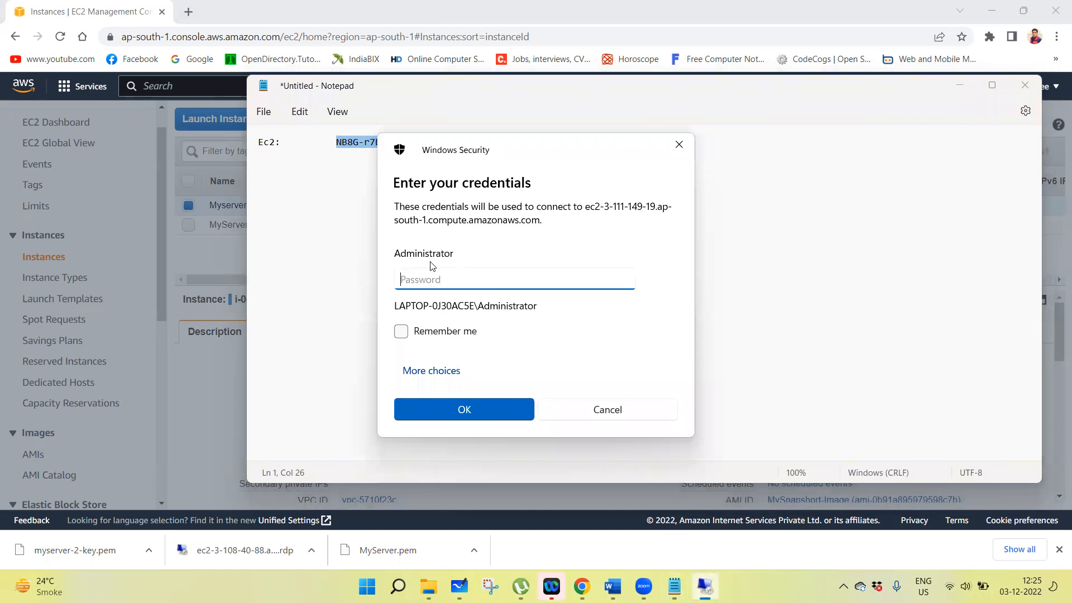
key("ctrl+v")
left_click(465, 405)
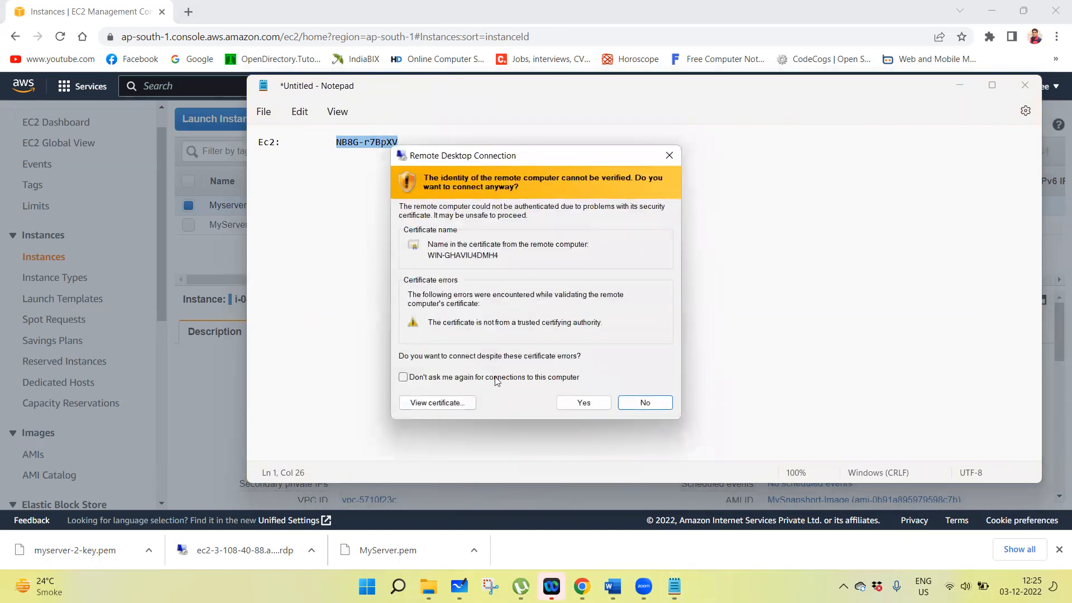
left_click(572, 403)
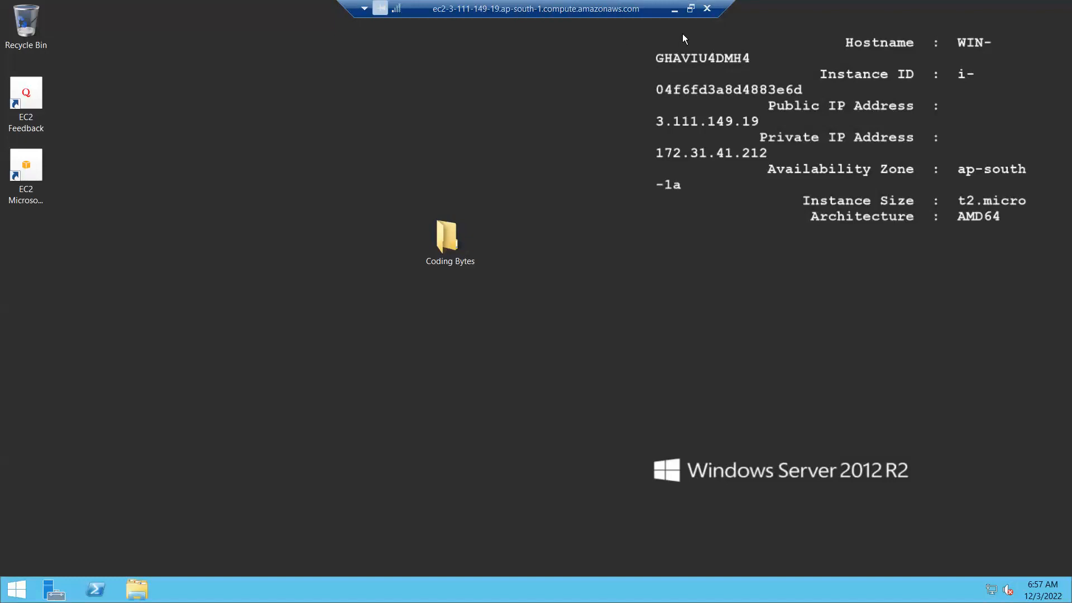
Minimize the remote session and Notepad, and close the connection instructions for Myserver-2.
left_click(674, 9)
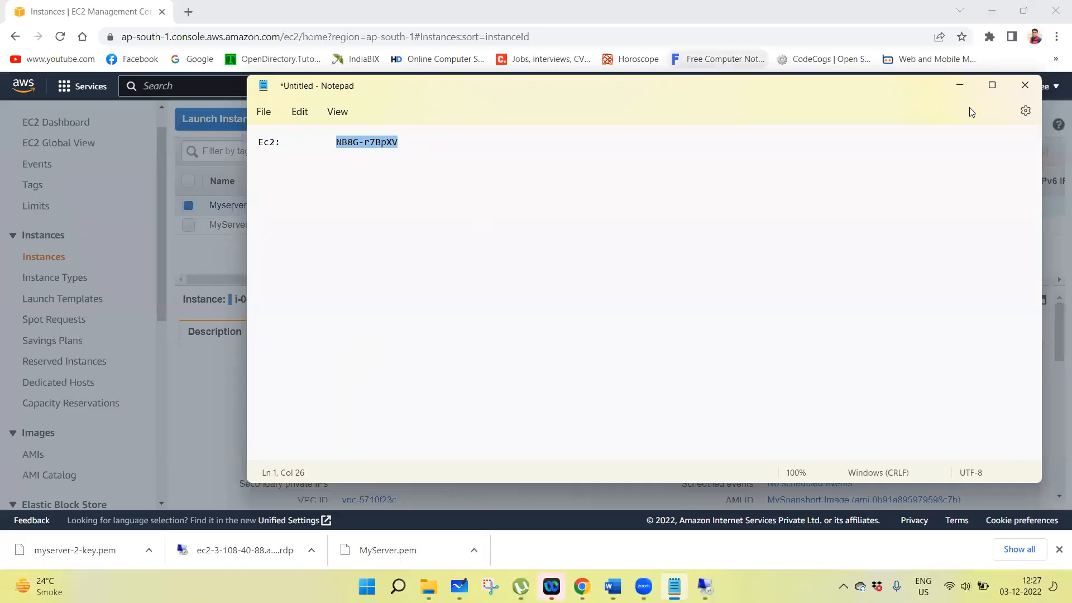
left_click(971, 84)
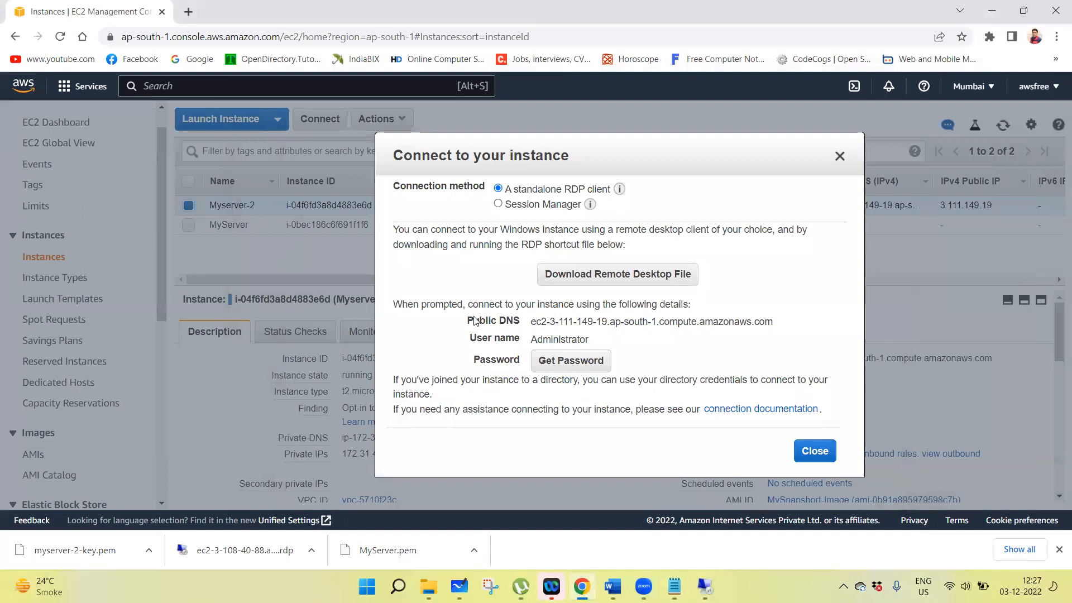
left_click(839, 158)
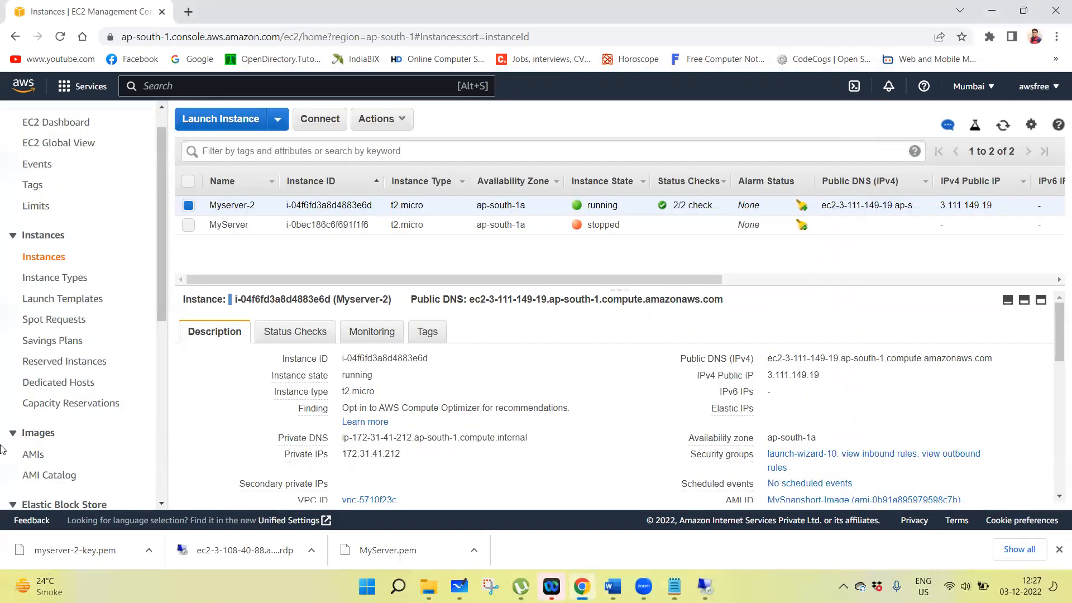
Open the AMIs list and examine the MySnapshort-Image attributes and its sharing permissions.
left_click(33, 454)
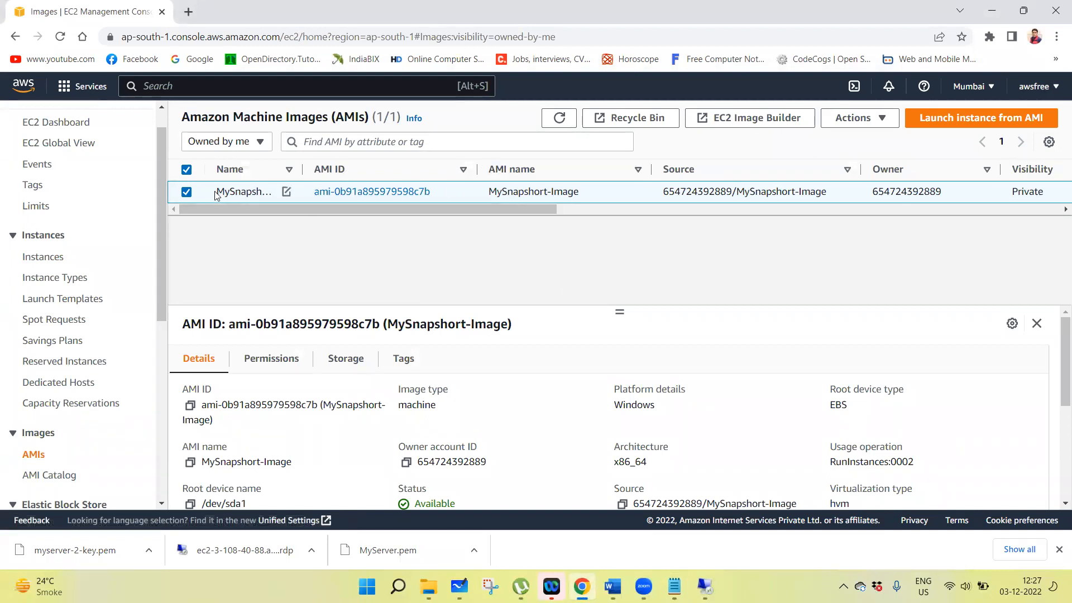
left_click_drag(519, 209, 1043, 201)
left_click_drag(940, 213, 468, 218)
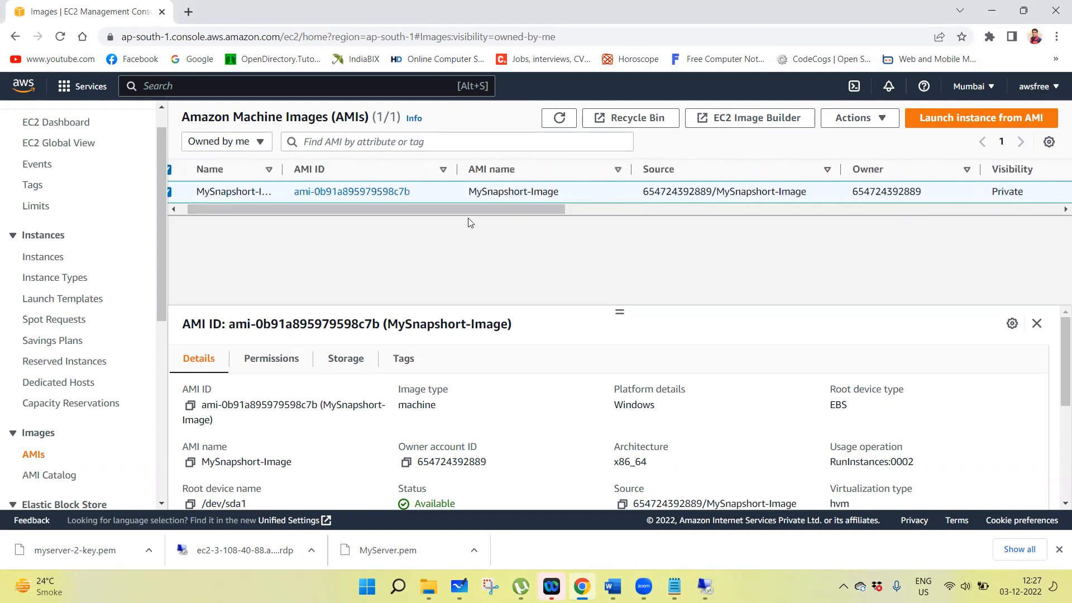
left_click(260, 360)
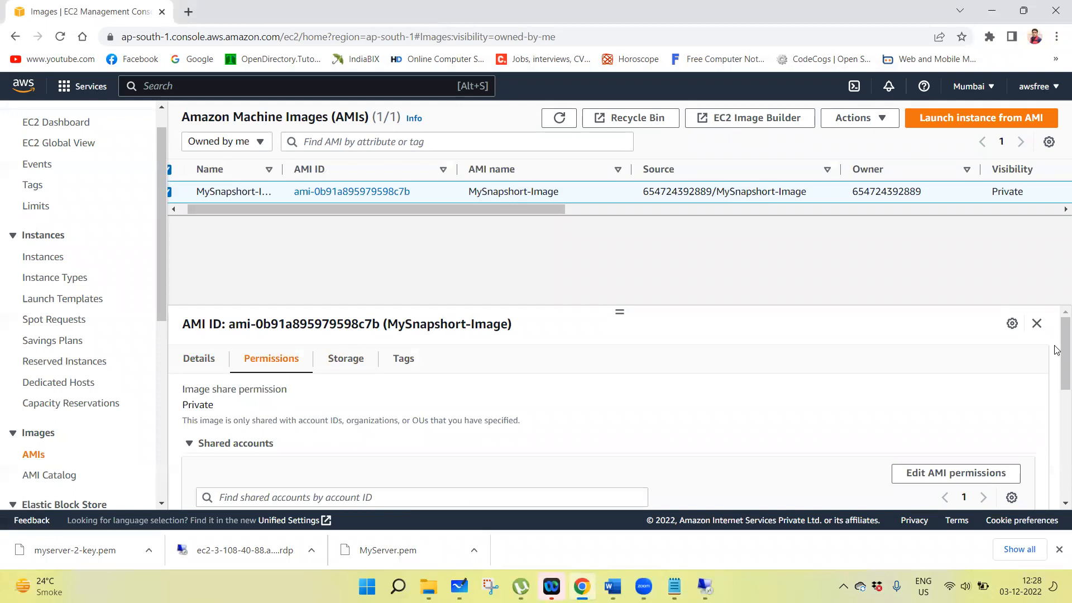
left_click_drag(1056, 369, 1054, 404)
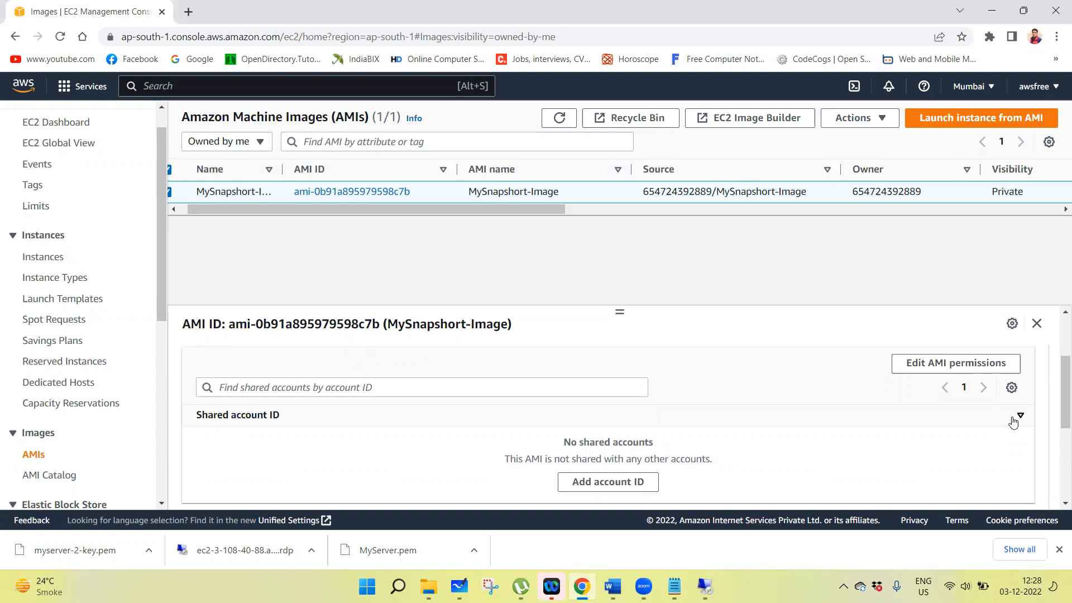
scroll(1056, 366, "up", 1)
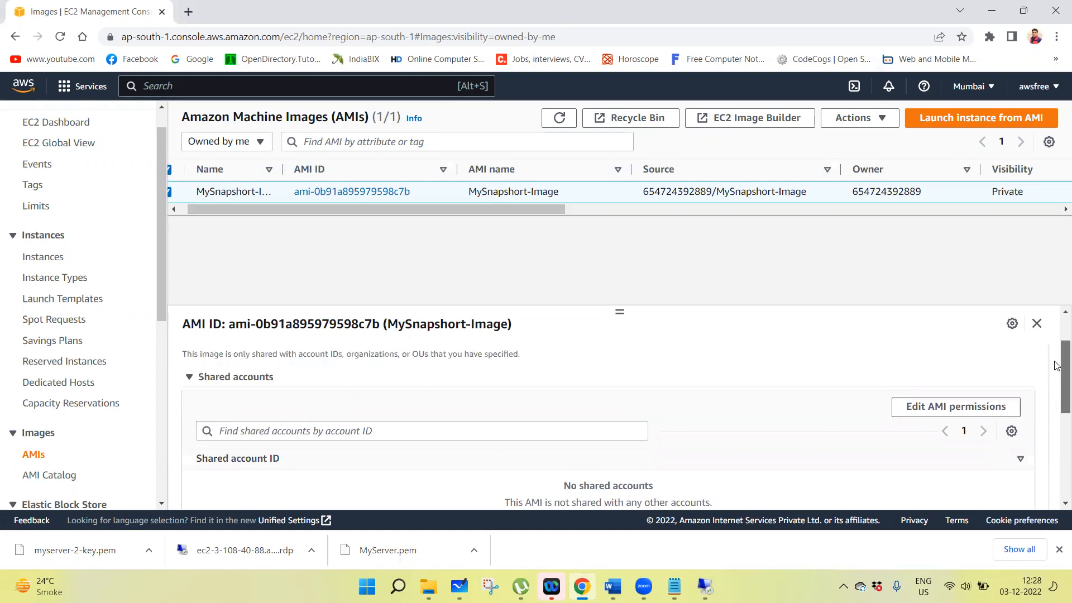
scroll(1057, 366, "up", 2)
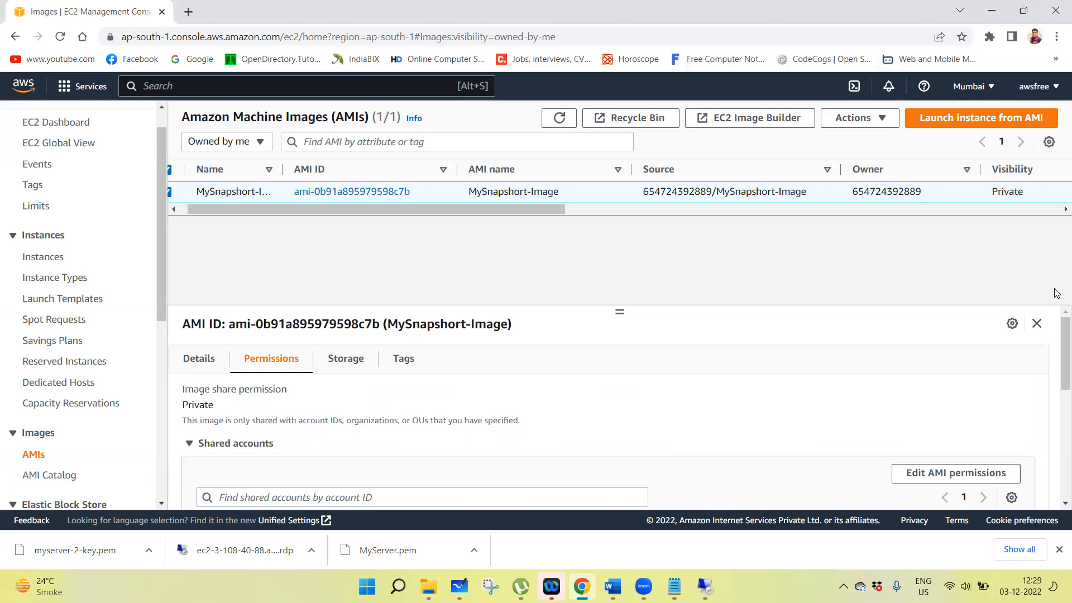
Review the EBS volumes list and the other EC2 resource categories available in the console.
left_click_drag(159, 255, 158, 323)
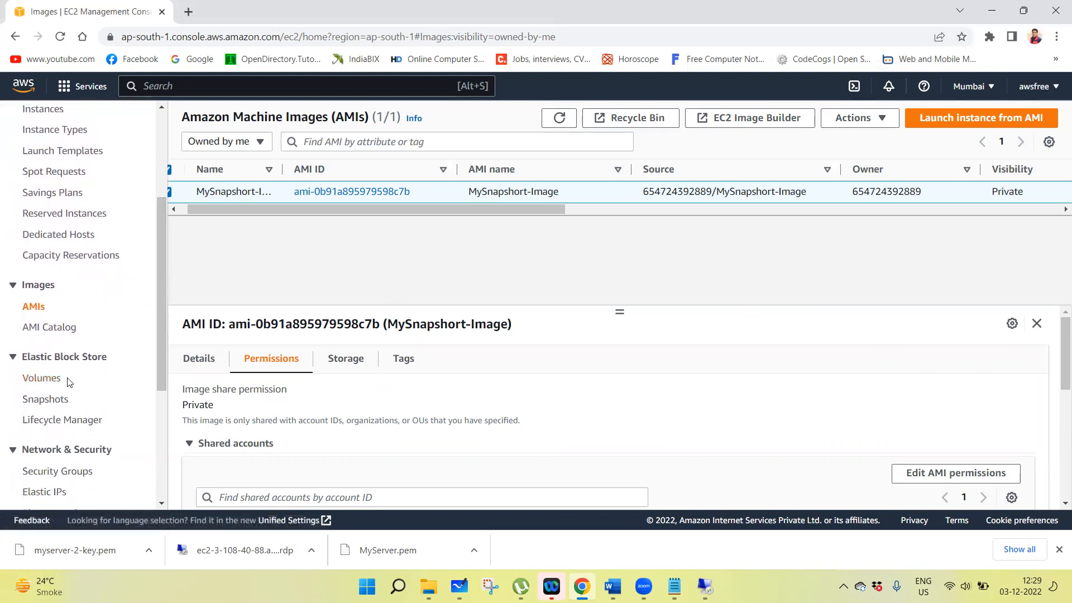
left_click(38, 378)
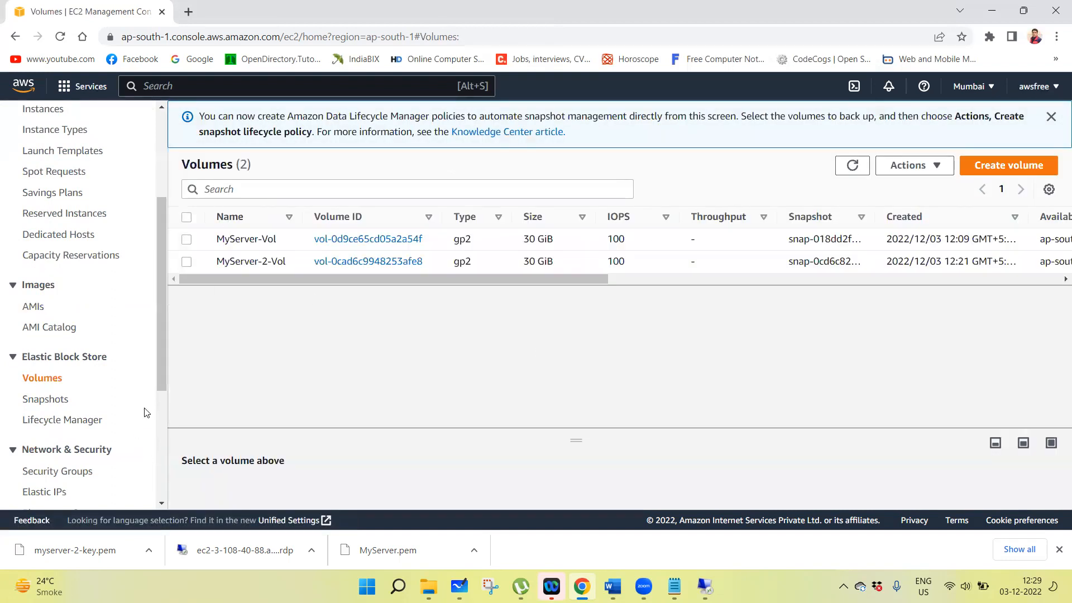
left_click_drag(159, 376, 158, 445)
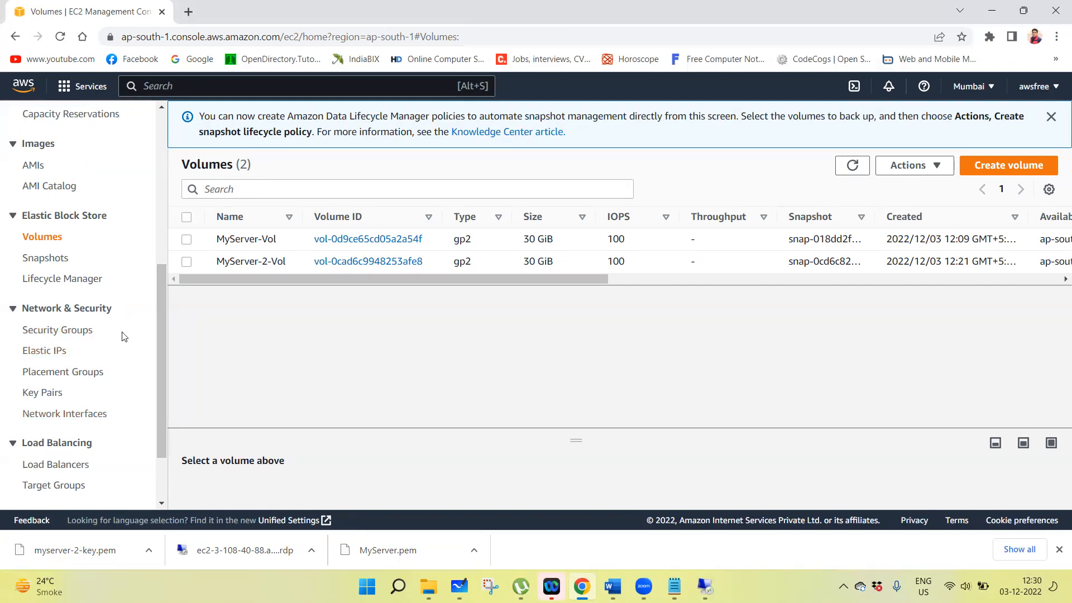
left_click_drag(158, 350, 171, 121)
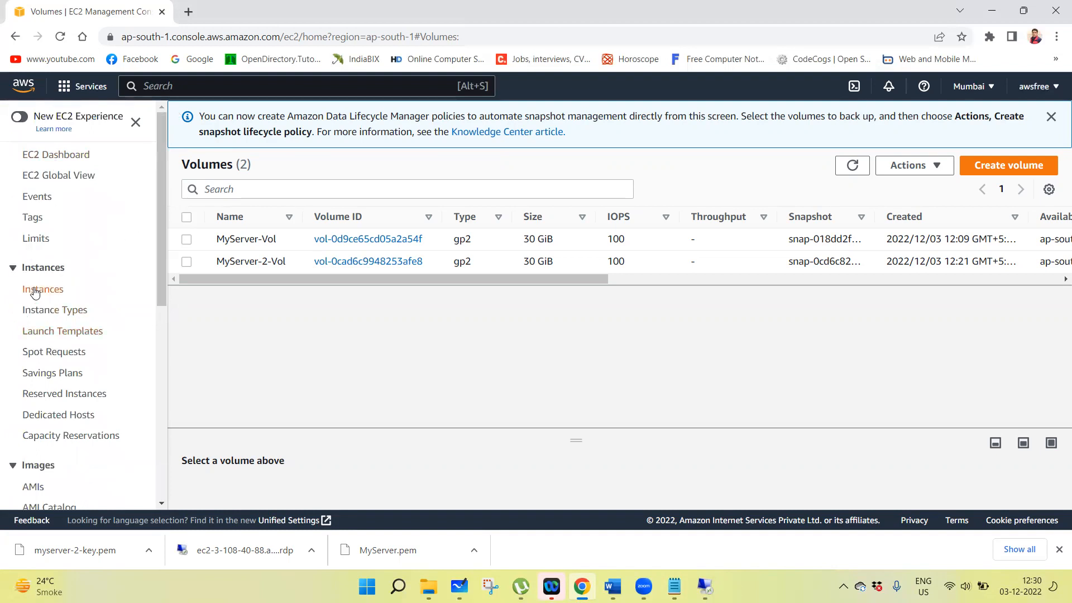
Start launching a new instance from the instances list and examine the recently used AMIs offered, including those currently in use.
left_click(65, 291)
left_click(232, 121)
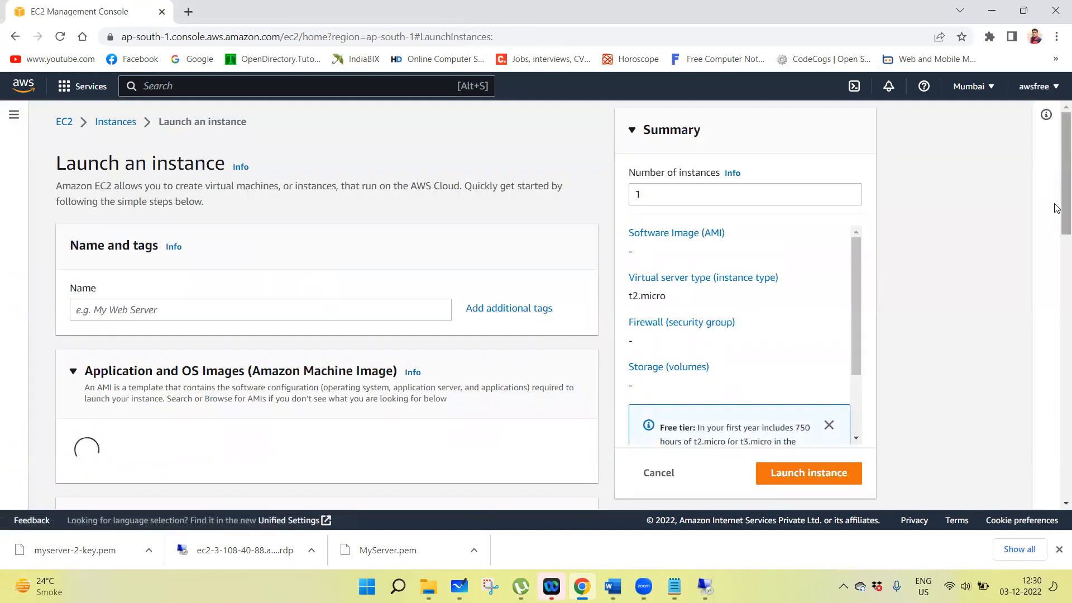
left_click_drag(1062, 207, 1062, 235)
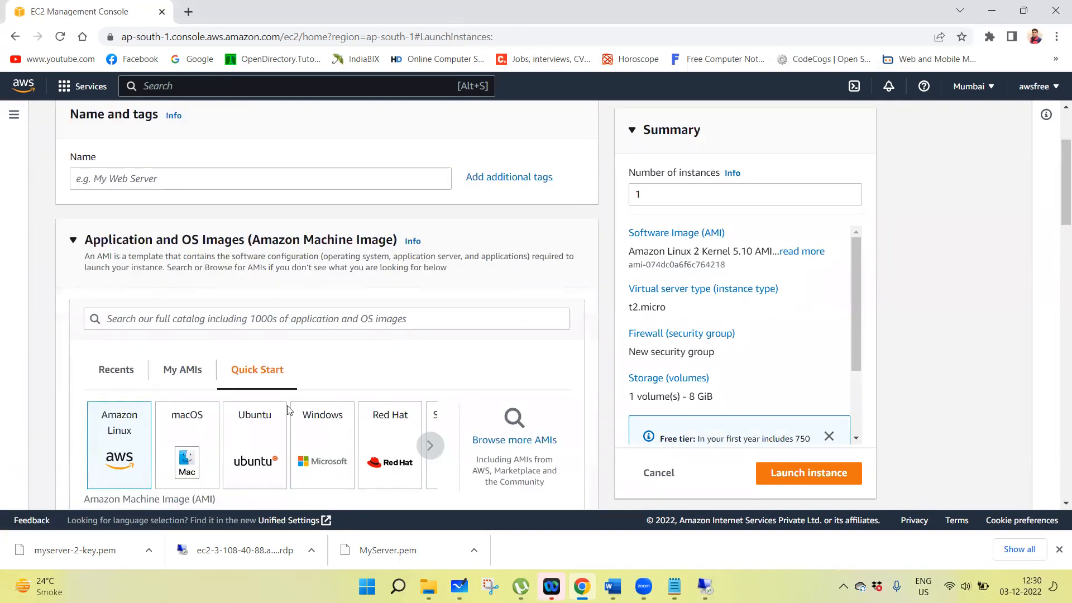
left_click(110, 374)
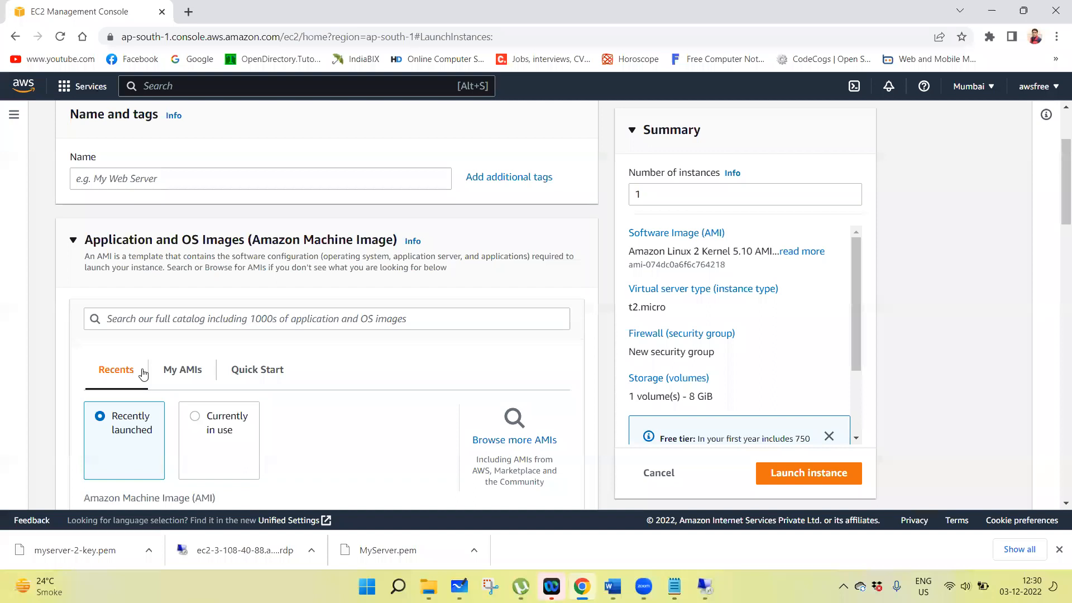
left_click_drag(1057, 211, 1056, 233)
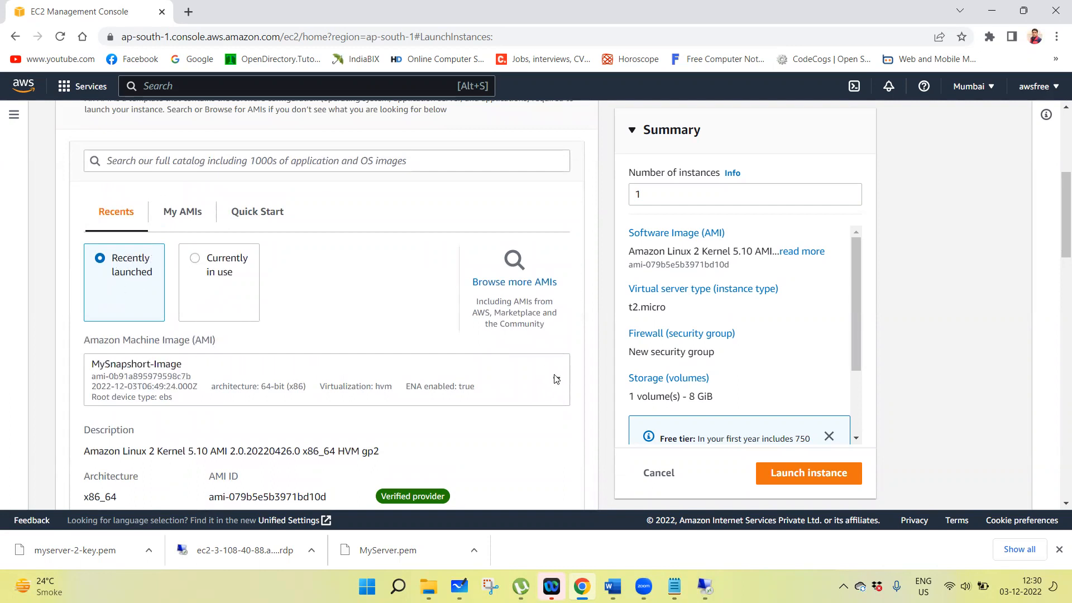
left_click(557, 381)
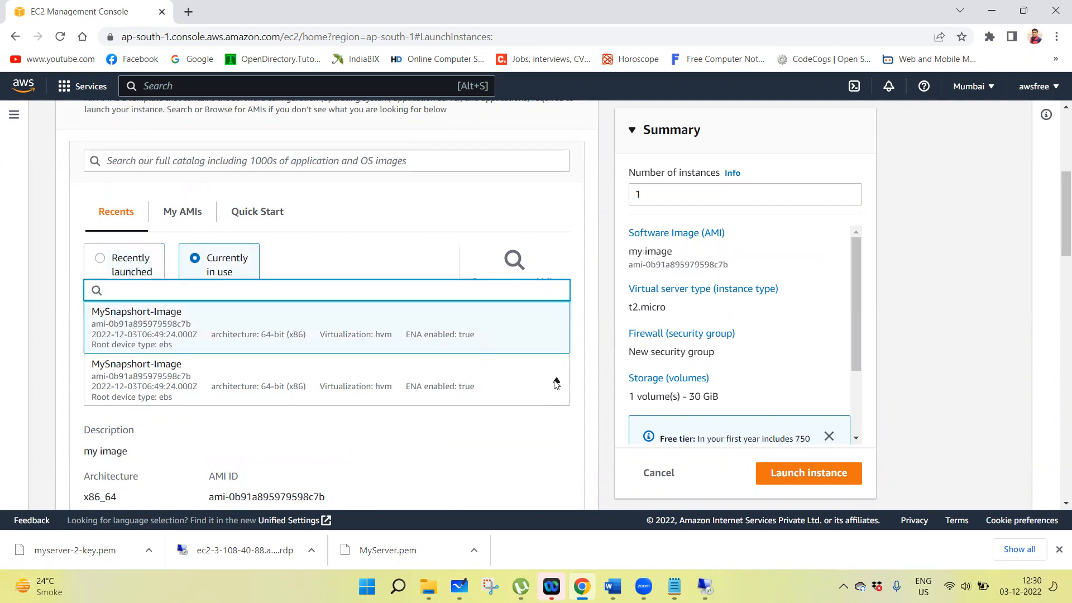
left_click(514, 413)
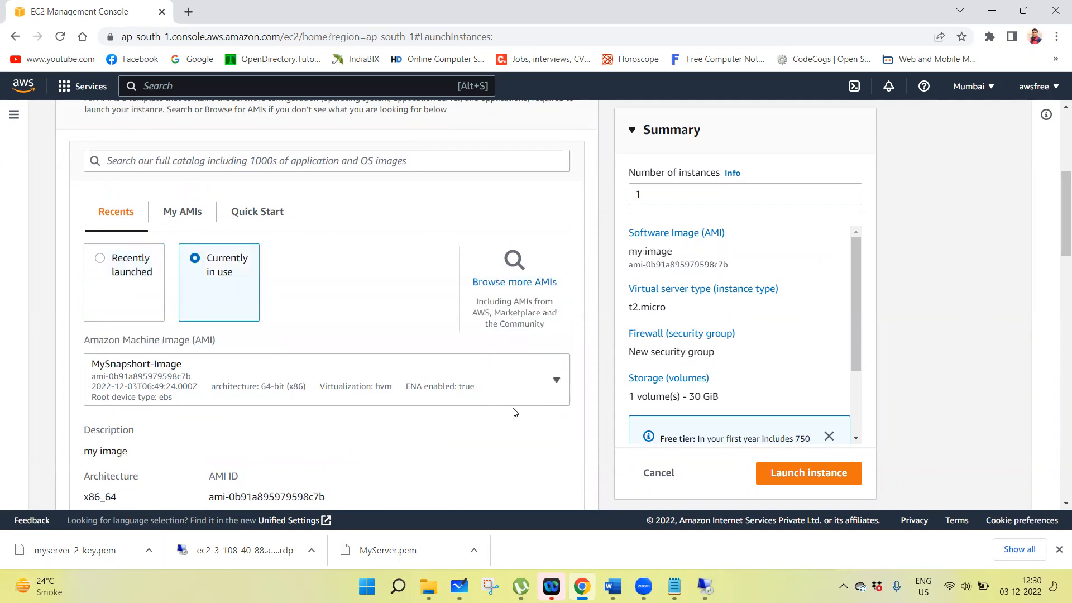
Examine the AMIs owned by the account for the new instance, including MySnapshort-Image.
left_click(184, 218)
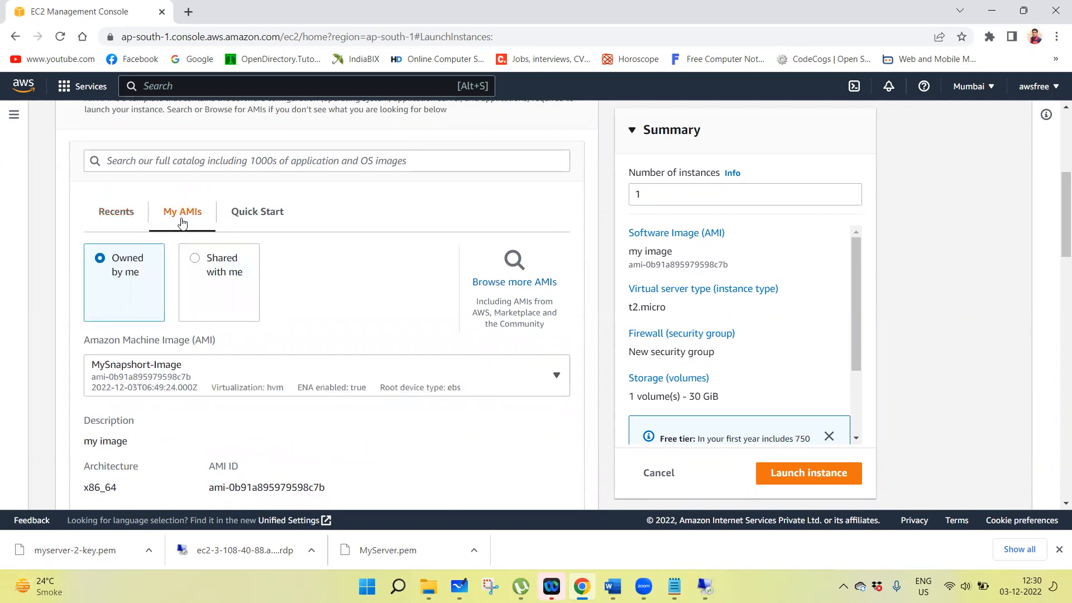
left_click(477, 372)
left_click(449, 385)
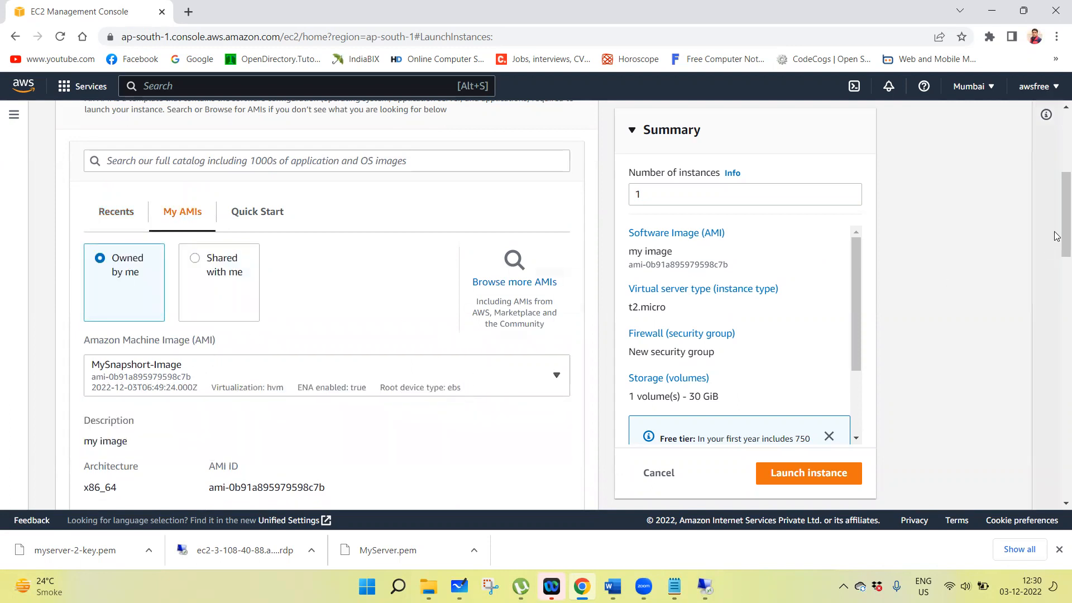
scroll(1055, 236, "down", 1)
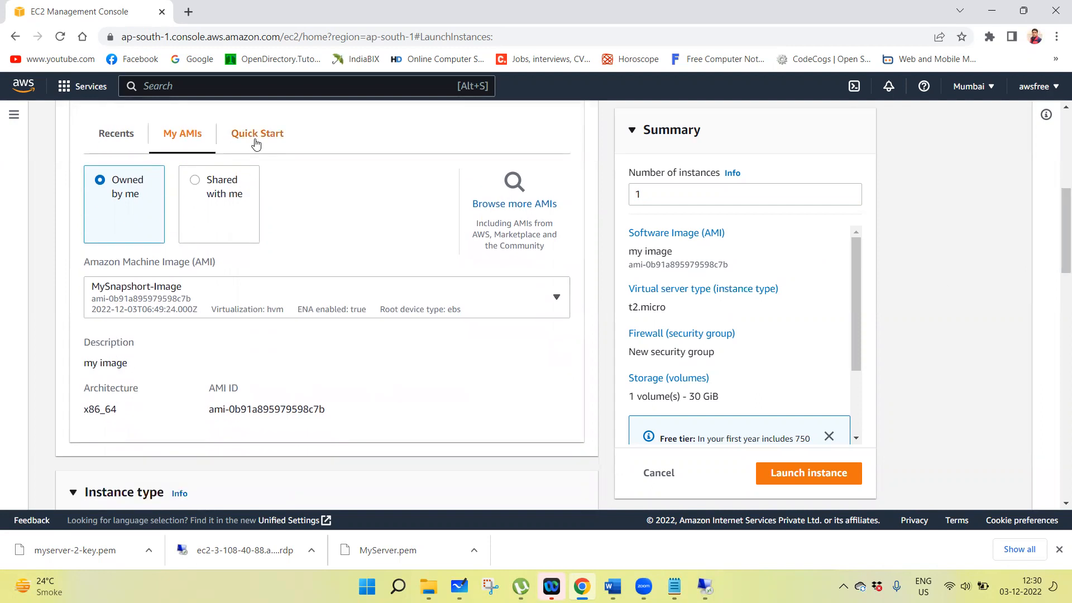
Look through the Quick Start operating systems and browse the full AMI catalog as far as the Microsoft Windows Server 2022 images.
left_click(256, 135)
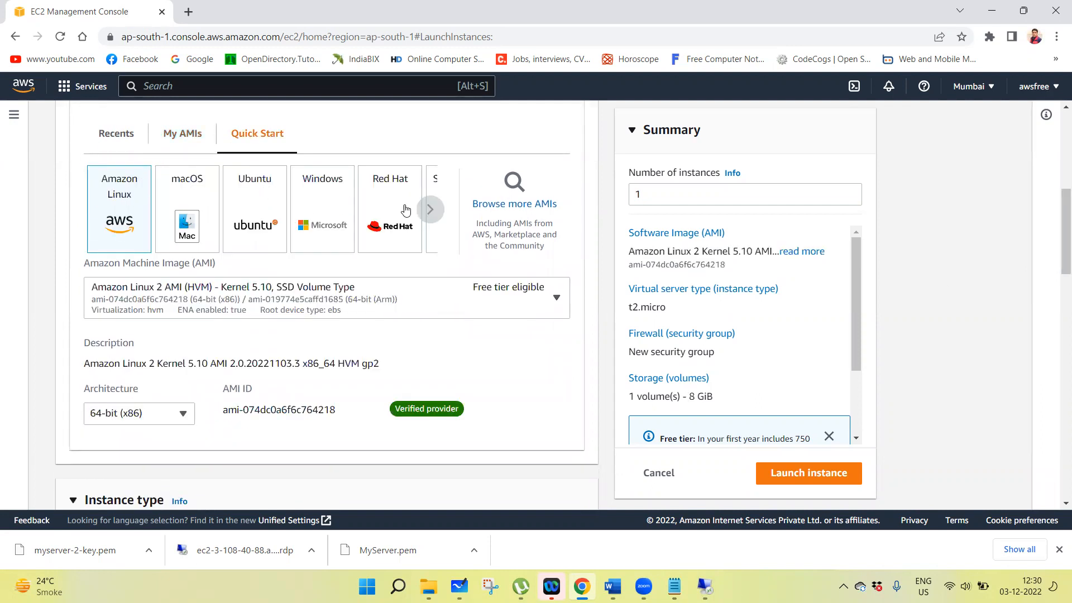
left_click(431, 209)
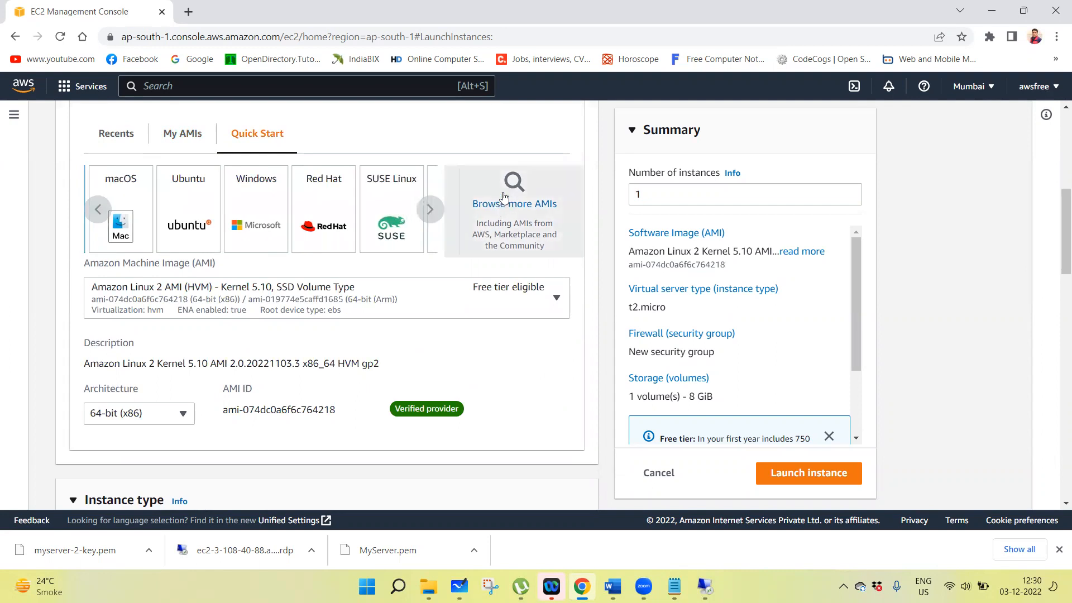
left_click(504, 197)
scroll(1056, 192, "down", 2)
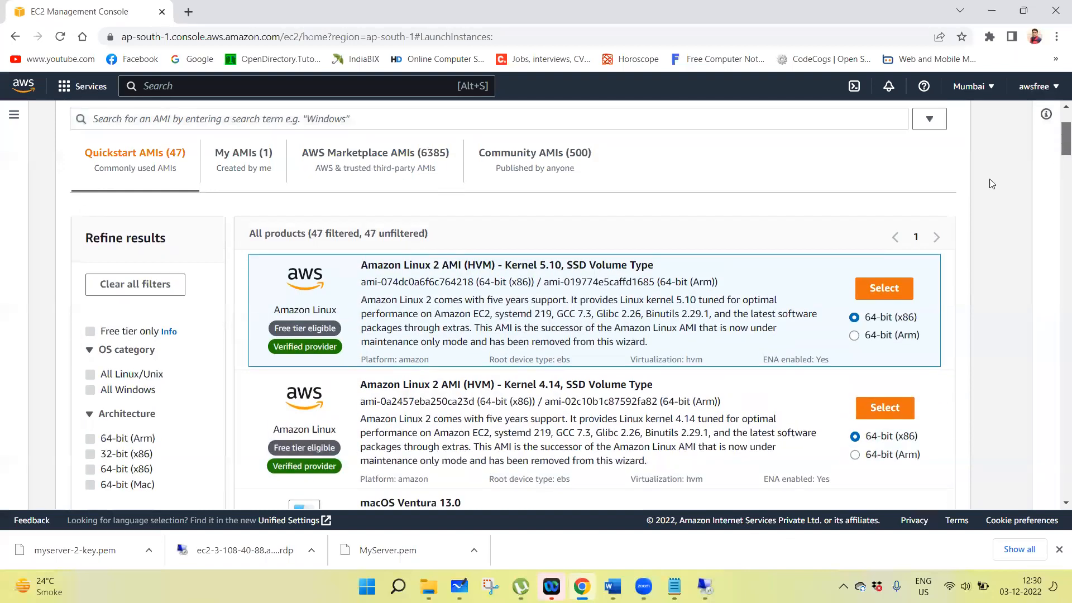
scroll(706, 254, "down", 1)
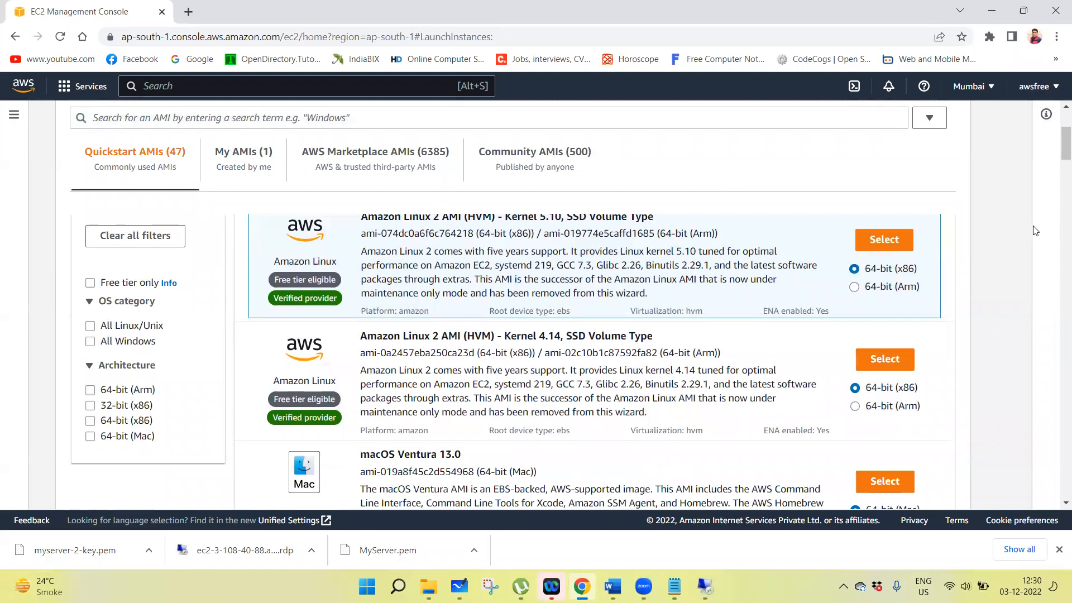
left_click_drag(1056, 153, 1057, 219)
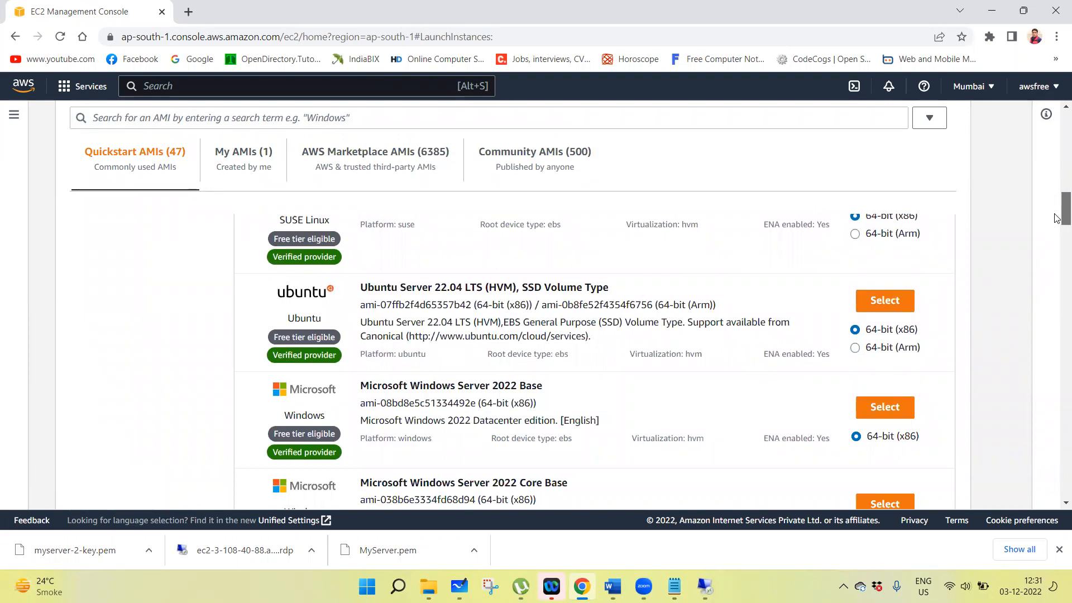
left_click_drag(1056, 218, 1057, 221)
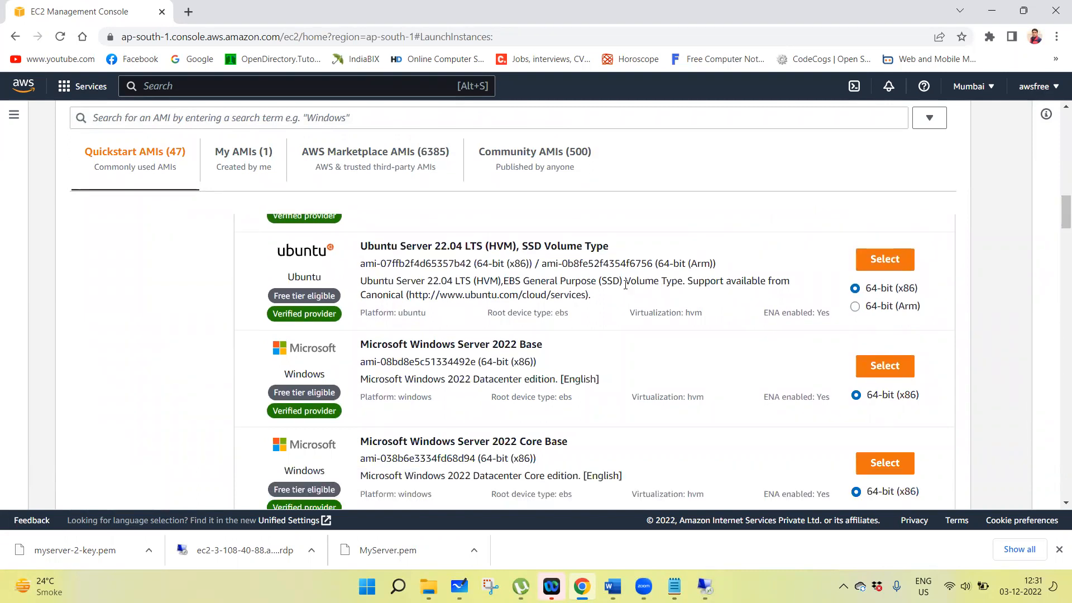
Highlight the AMI ID of Microsoft Windows Server 2022 Base in the Quickstart AMIs.
left_click_drag(363, 361, 478, 362)
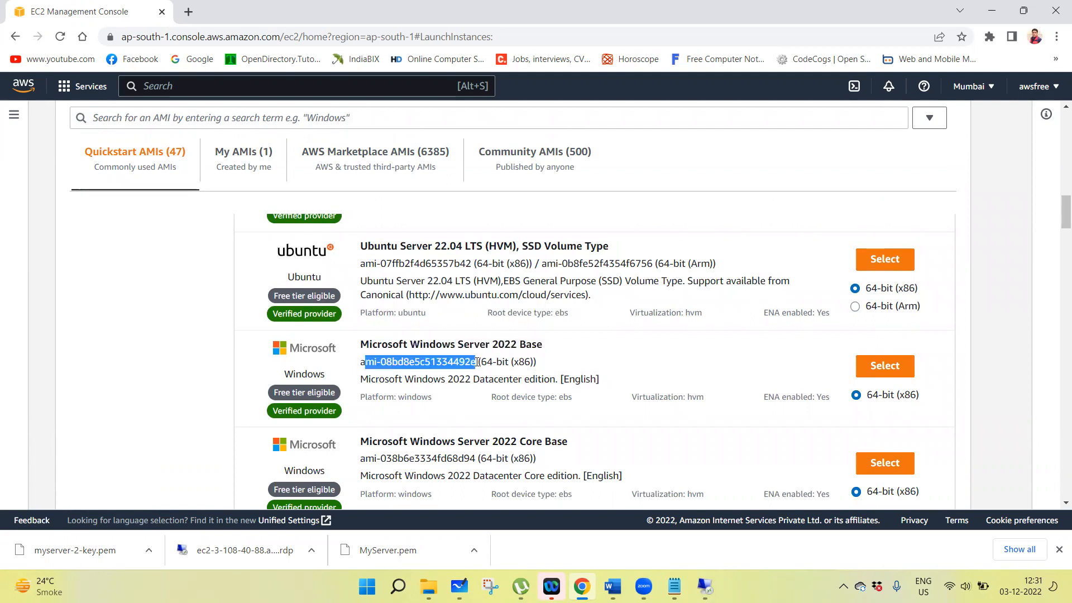
left_click_drag(361, 362, 478, 362)
left_click_drag(1058, 226, 1056, 209)
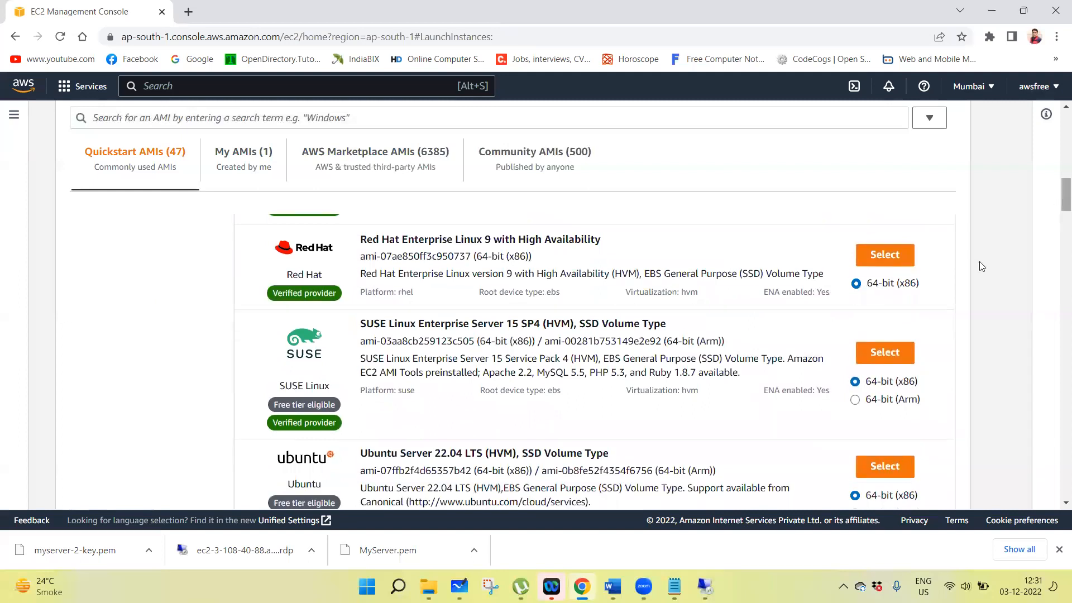
Highlight the 64-bit (x86) AMI ID and the name of SUSE Linux Enterprise Server 15 SP4 in the catalog.
left_click_drag(360, 339, 460, 343)
left_click(445, 349)
left_click_drag(361, 341, 475, 337)
key("ctrl+c")
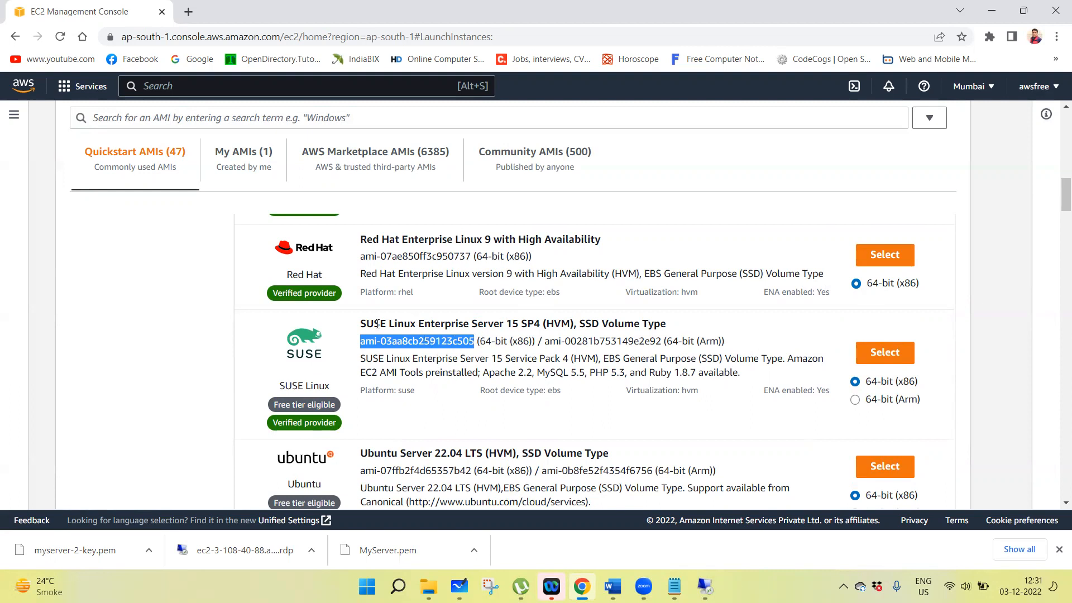
left_click_drag(360, 324, 478, 345)
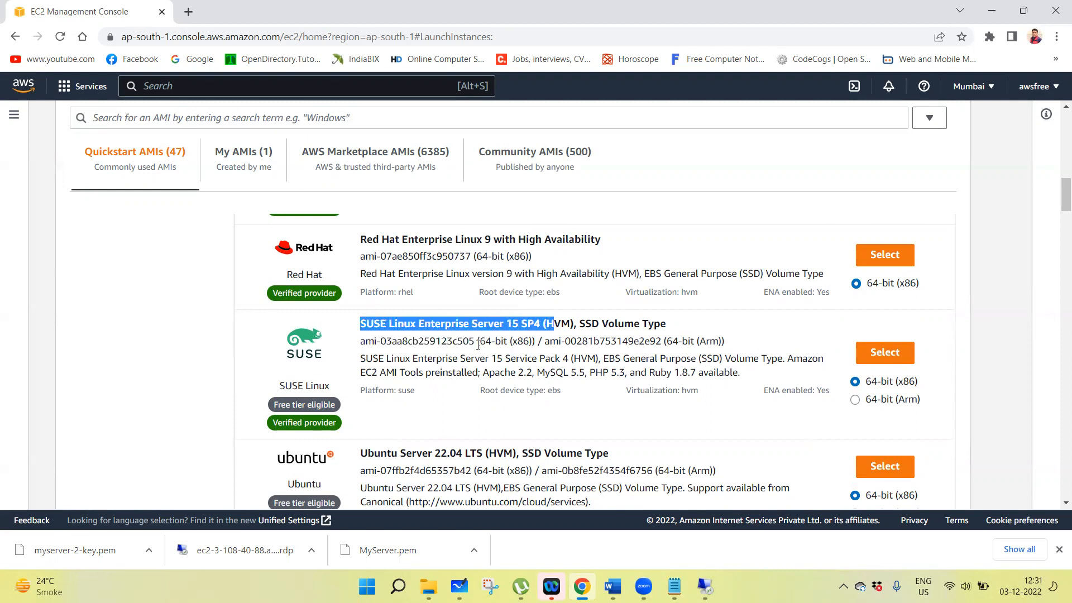
Check the account's own AMIs in the catalog, including MySnapshort-Image, and return to the instance launch form.
scroll(1063, 196, "up", 3)
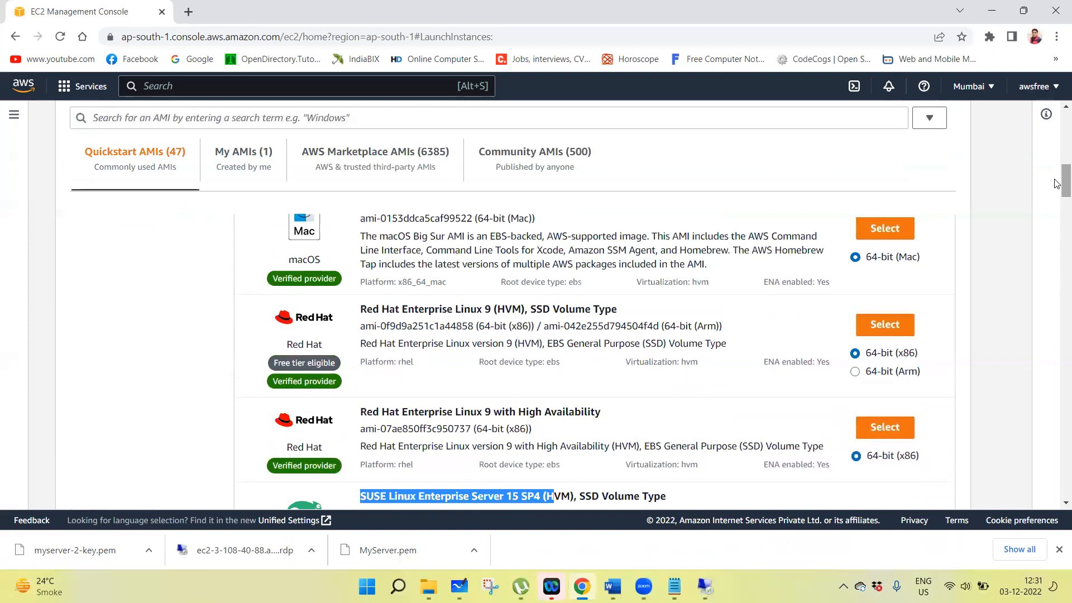
left_click(226, 153)
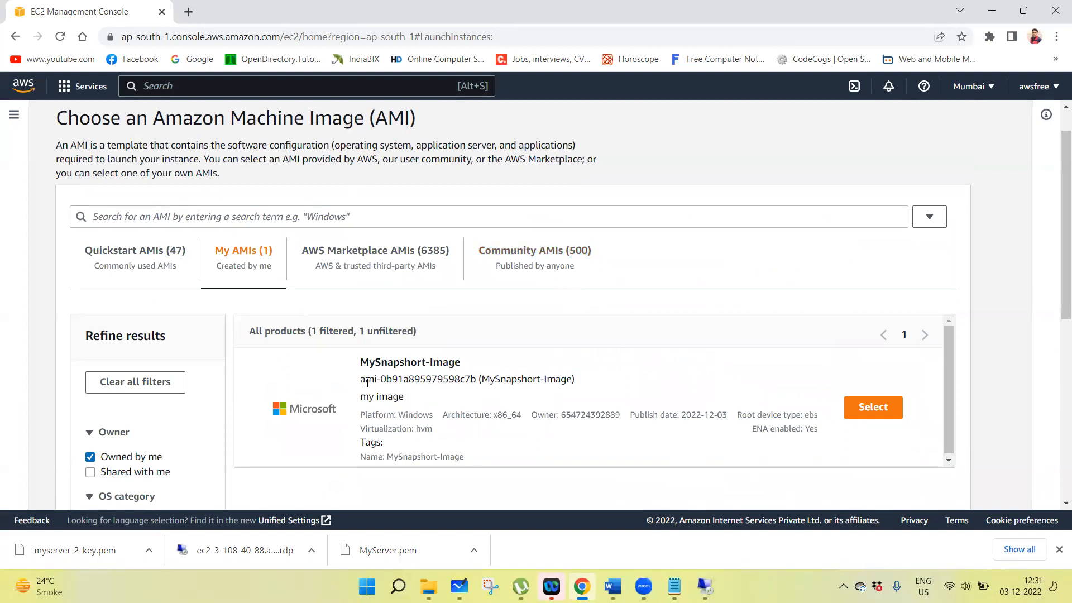
left_click_drag(1057, 244, 1056, 151)
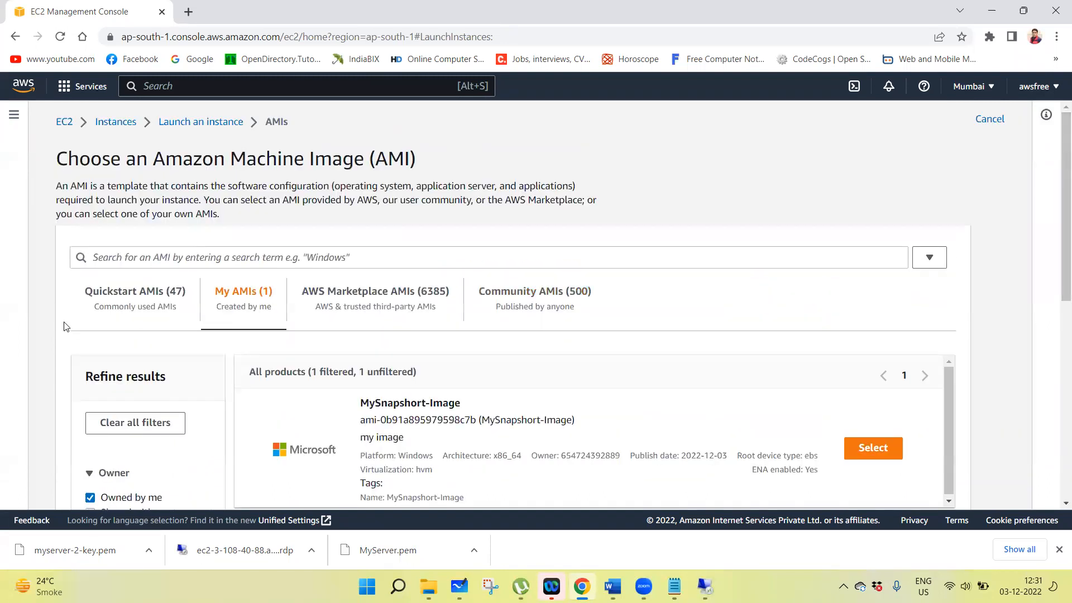
left_click(167, 123)
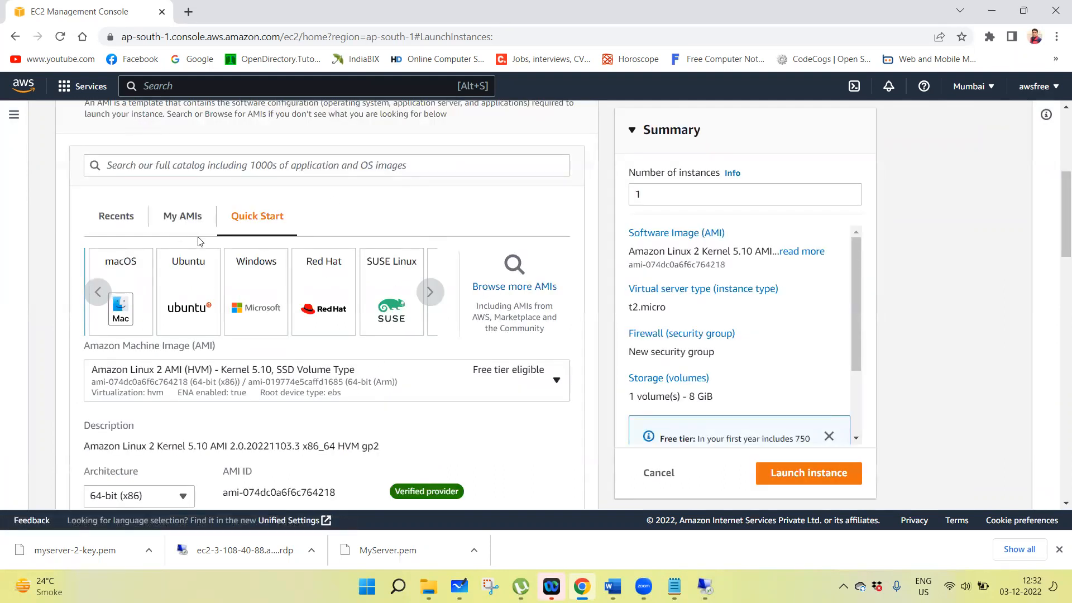
Search the full catalog for ami-03aa8cb259123c505 and select the 64-bit (x86) SUSE Linux Enterprise Server 15 SP4 image.
left_click(215, 159)
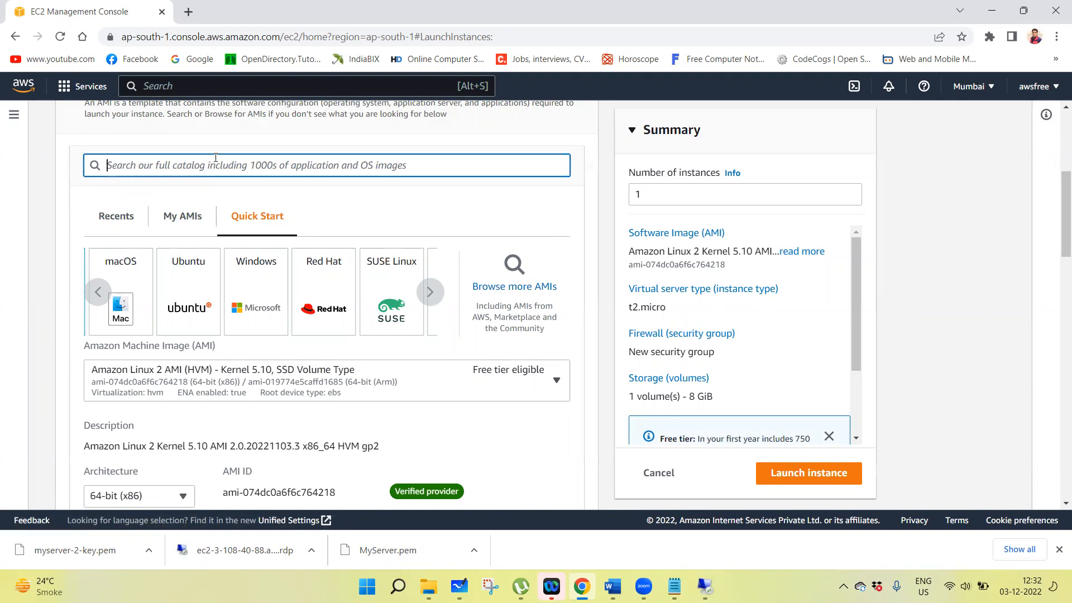
key("ctrl+v")
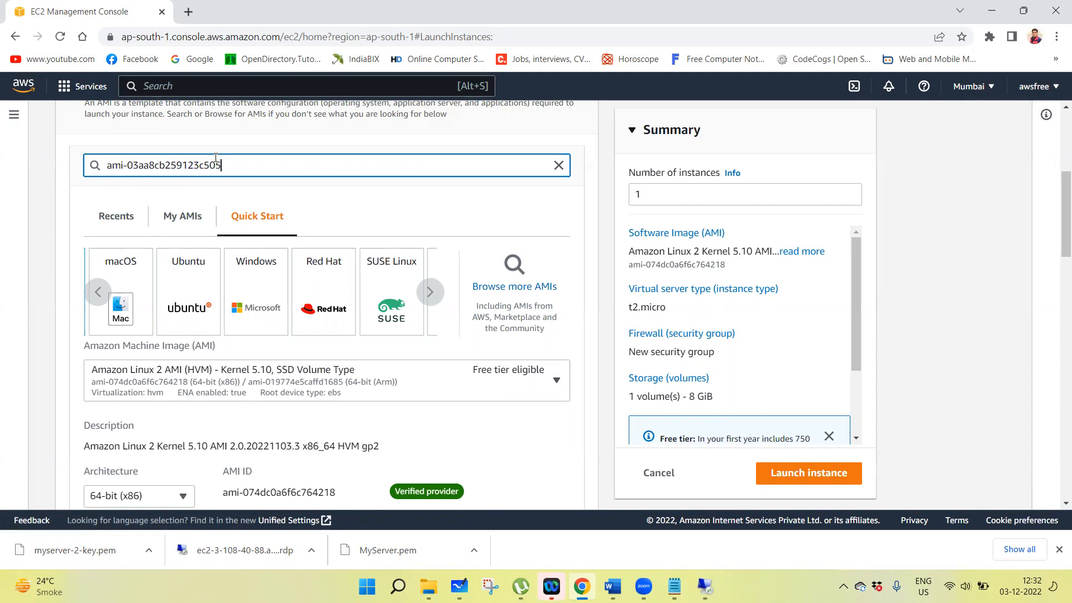
key("Return")
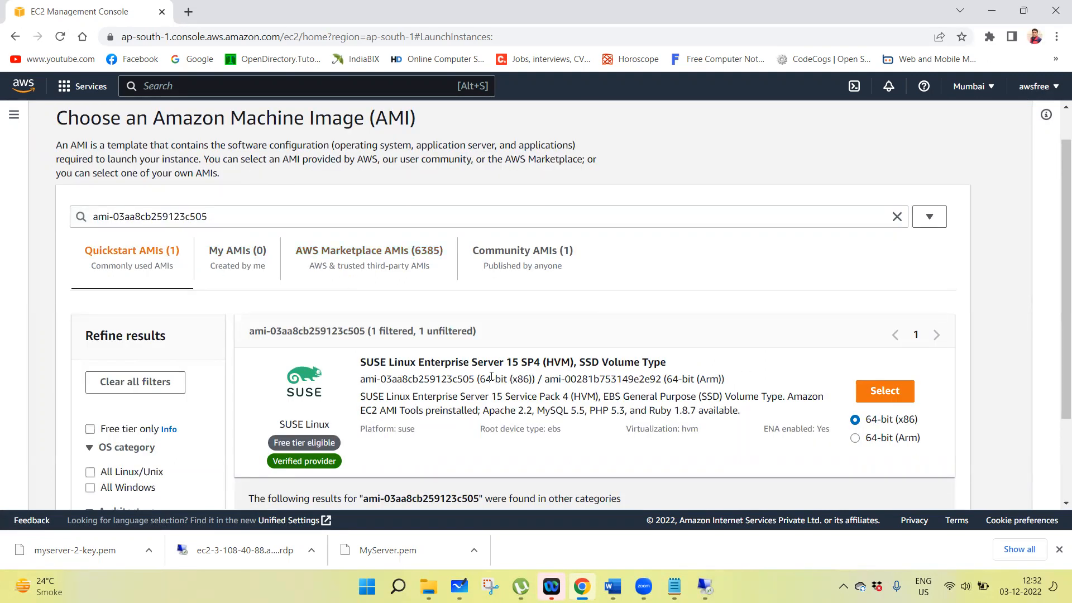
left_click(875, 380)
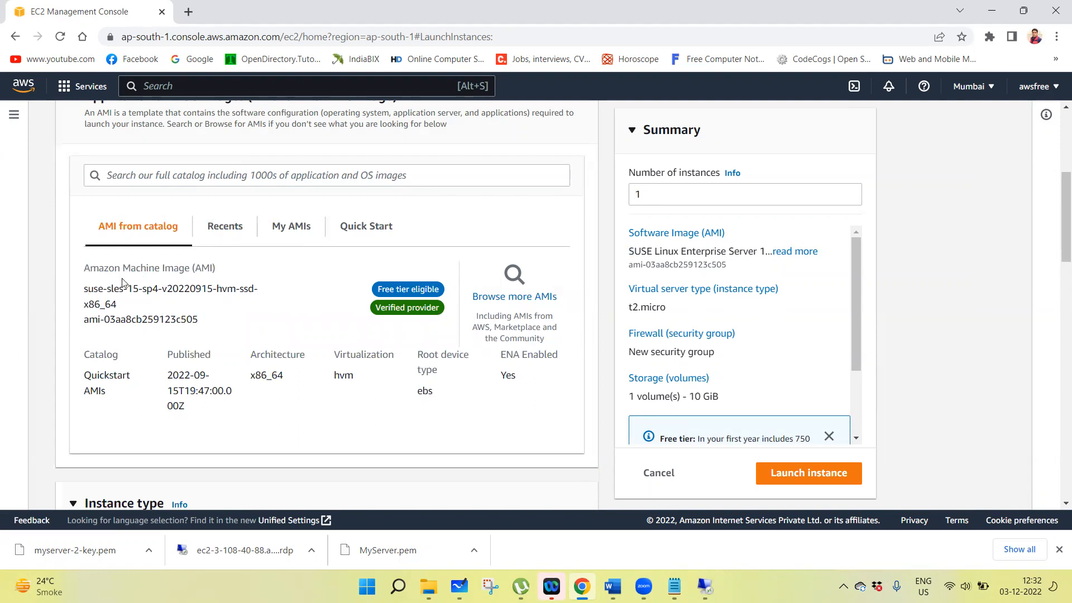
Highlight the chosen SUSE image's name and AMI ID in the launch form and review the AMI details.
left_click_drag(83, 289, 266, 322)
scroll(1056, 233, "up", 2)
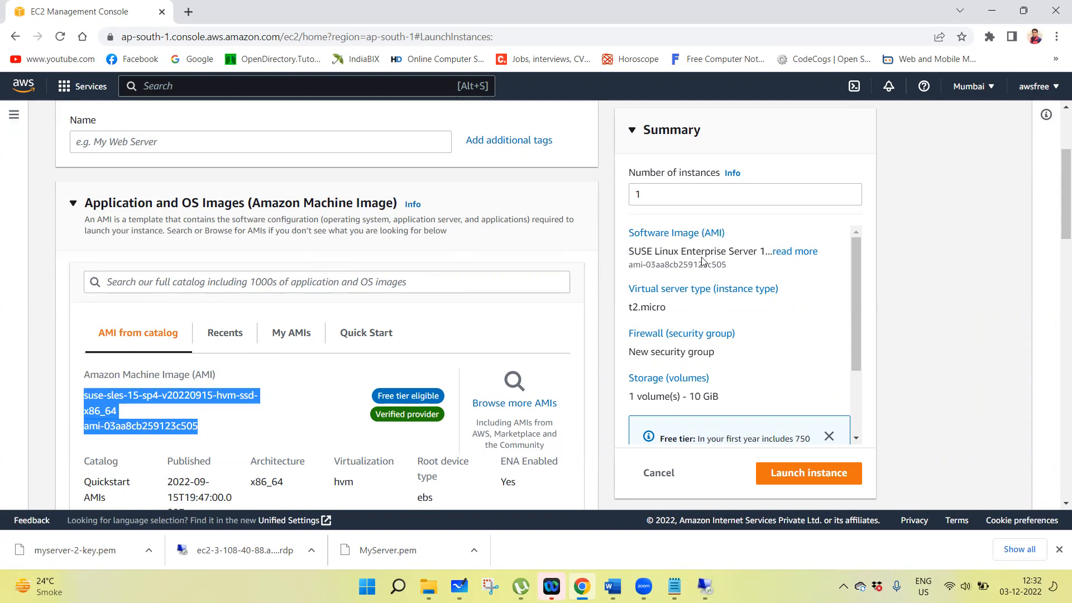
scroll(1057, 217, "down", 1)
scroll(1057, 217, "down", 1)
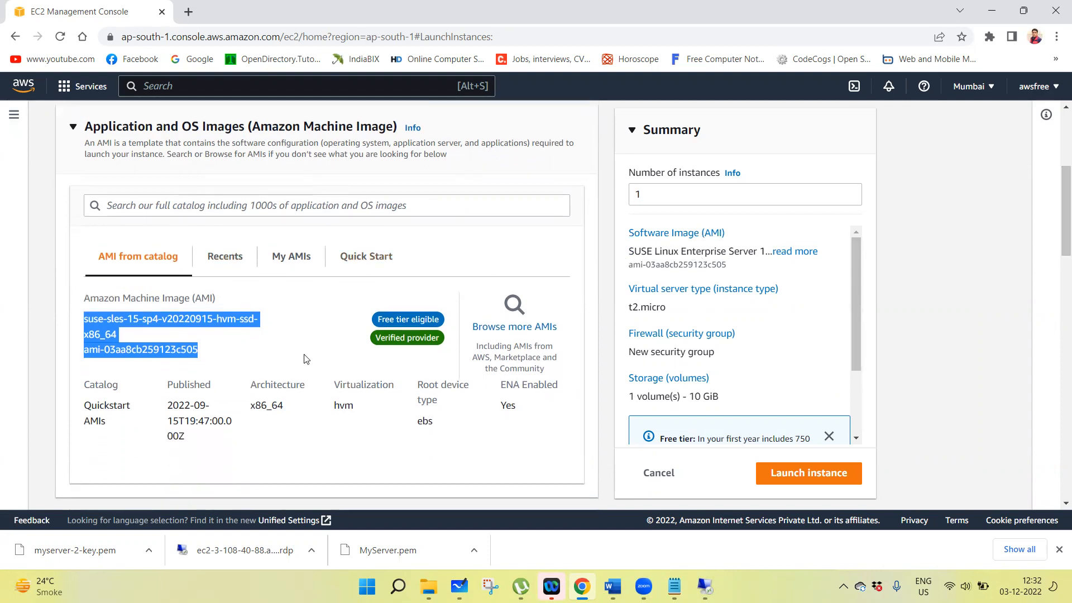
left_click_drag(1057, 216, 1023, 137)
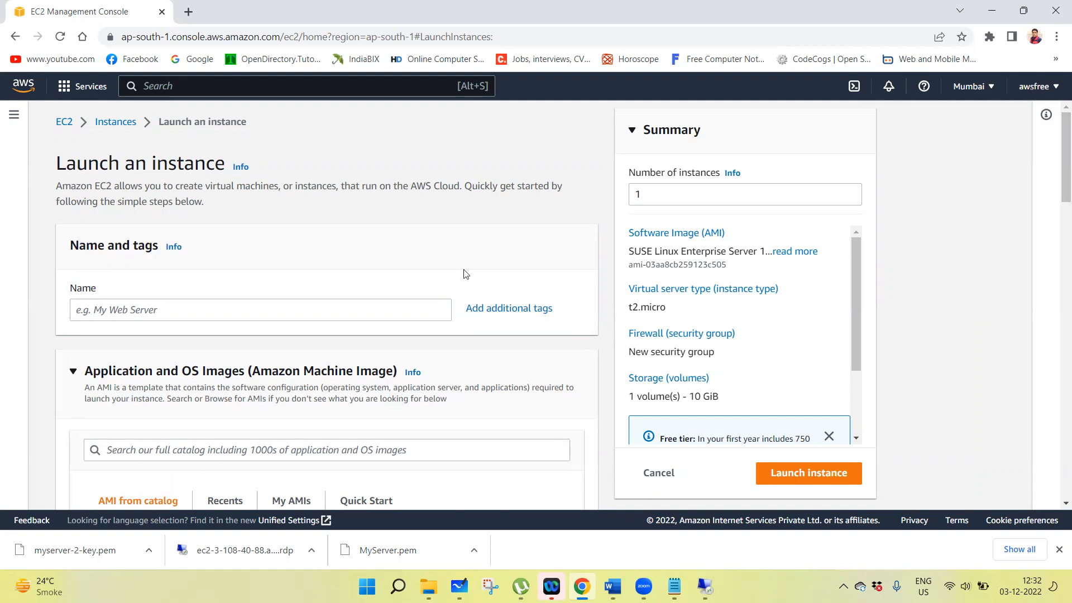
Switch to the AWS notes in Word and highlight the EBS Backed and Instance store Backed EC2 Instance options.
left_click(638, 583)
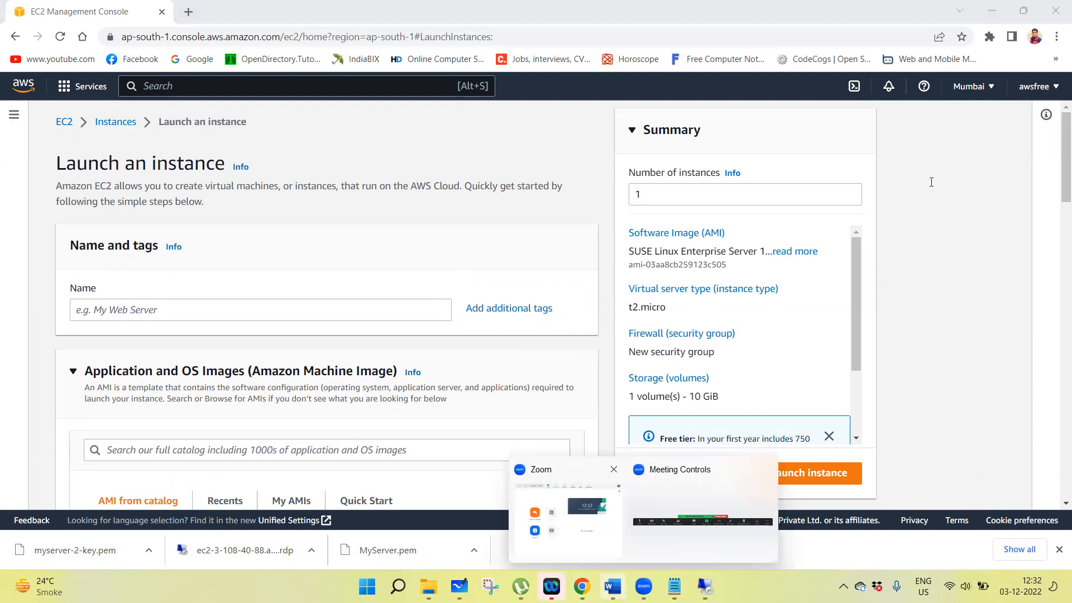
key("alt+Tab")
scroll(1057, 136, "up", 2)
scroll(1057, 136, "up", 5)
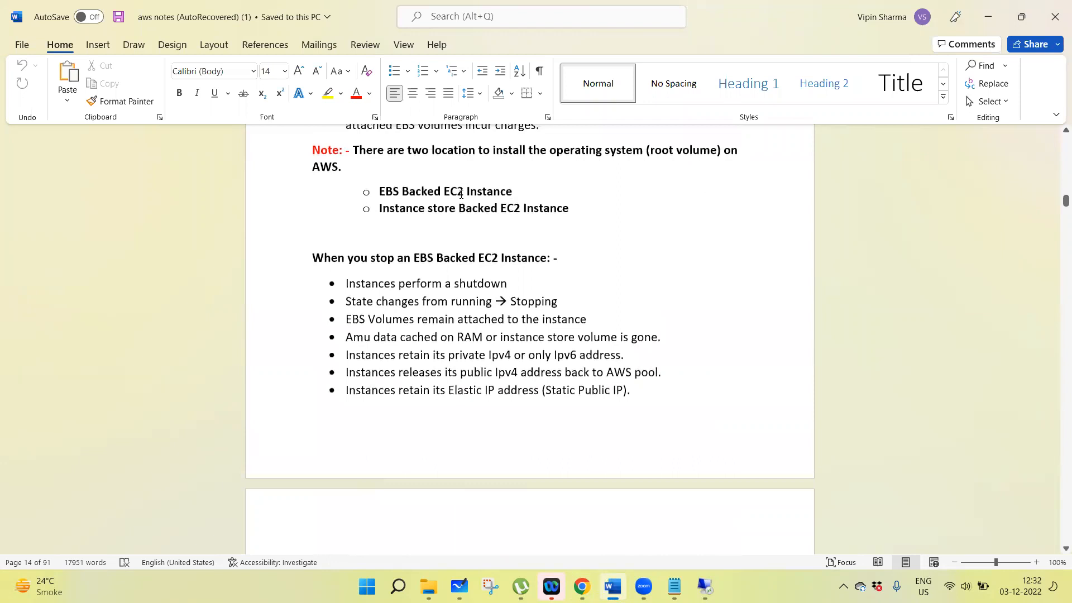
left_click_drag(384, 194, 571, 205)
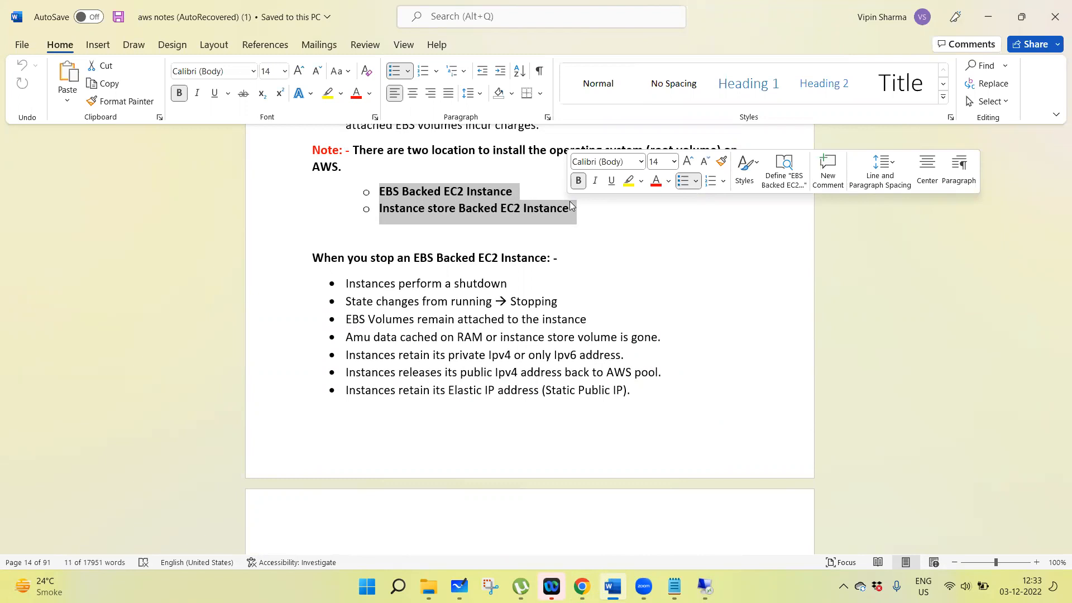
Switch to Microsoft Whiteboard and erase the old volume swap and AMI diagram.
left_click(459, 583)
left_click(558, 93)
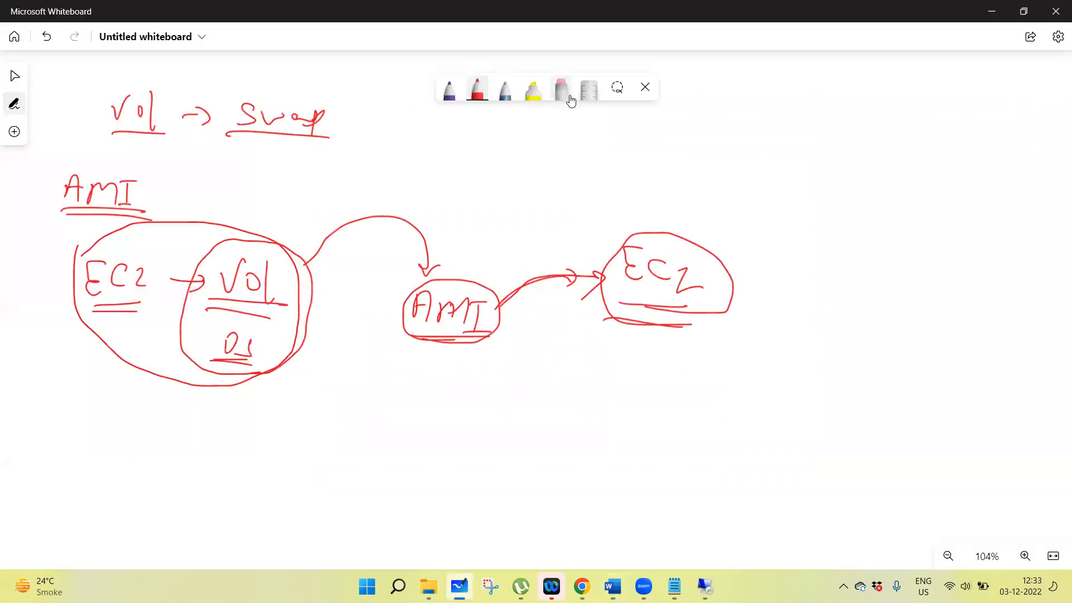
mouse_move(631, 269)
left_mouse_down()
mouse_move(667, 279)
mouse_move(409, 292)
mouse_move(323, 327)
mouse_move(100, 280)
mouse_move(254, 362)
mouse_move(542, 319)
mouse_move(58, 220)
mouse_move(204, 139)
mouse_move(129, 136)
mouse_move(166, 133)
left_mouse_up()
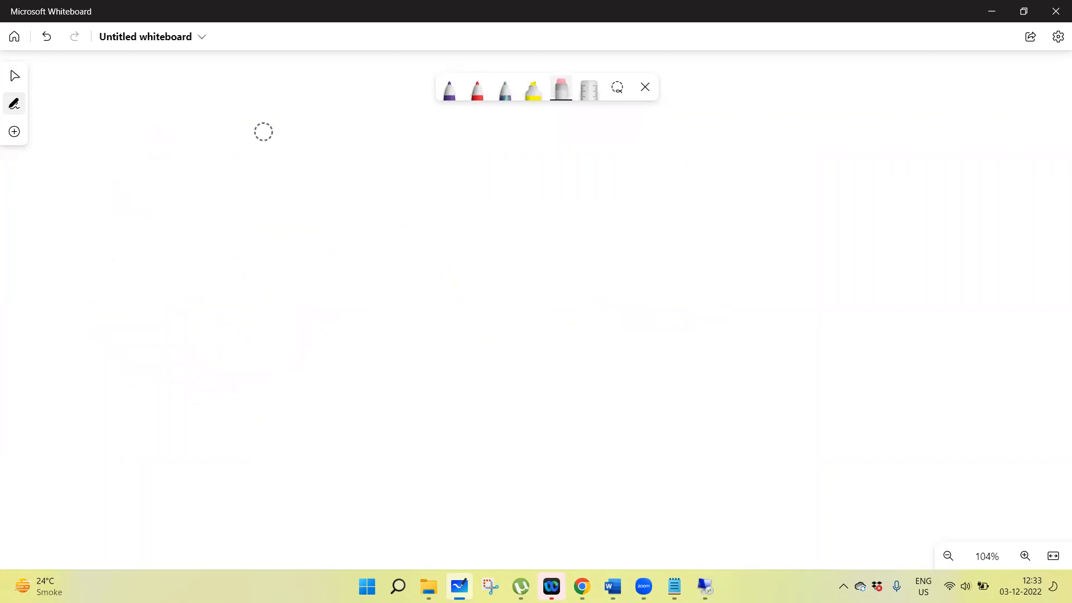
Draw a red server box with a small circle hanging below it and an underlined "vol" label above a small inner square.
left_click(481, 96)
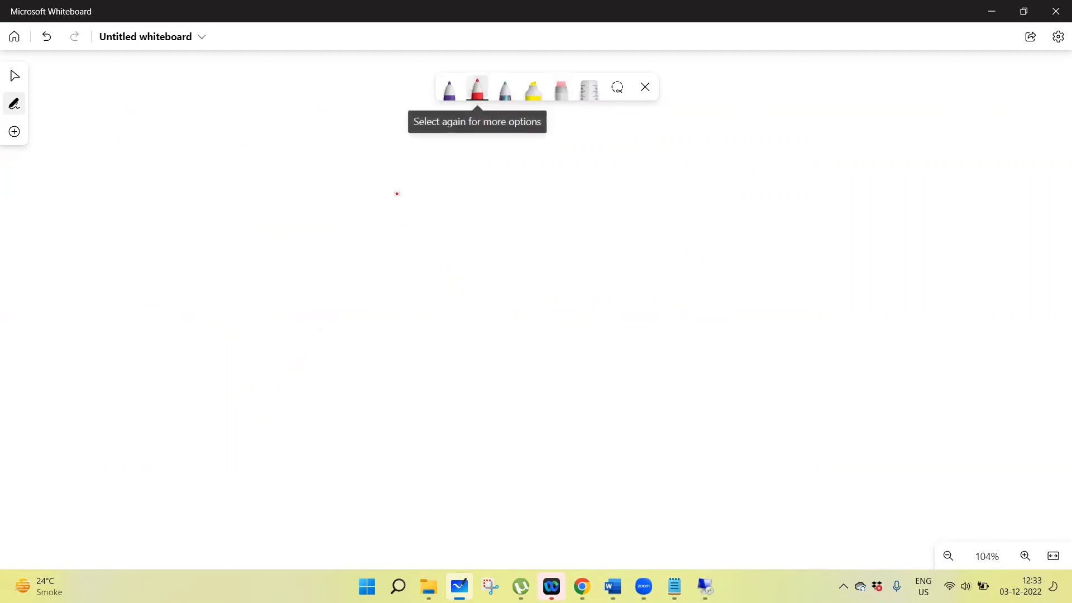
mouse_move(259, 191)
left_mouse_down()
mouse_move(343, 195)
mouse_move(258, 294)
mouse_move(385, 305)
mouse_move(379, 200)
mouse_move(333, 199)
left_mouse_up()
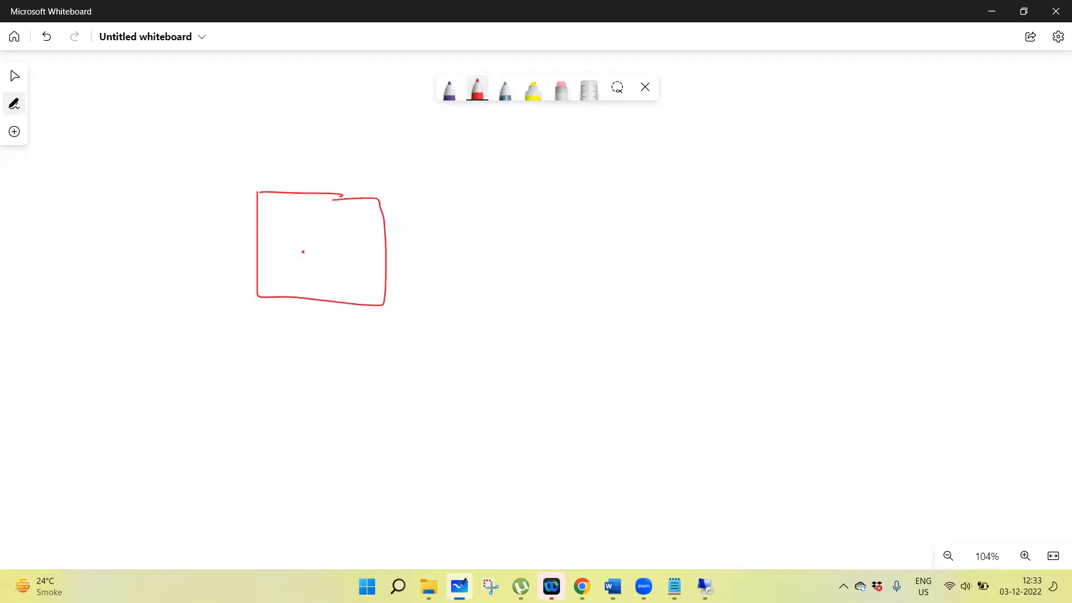
mouse_move(318, 301)
left_mouse_down()
mouse_move(319, 329)
mouse_move(325, 323)
left_mouse_up()
mouse_move(321, 253)
left_mouse_down()
mouse_move(353, 253)
mouse_move(318, 279)
mouse_move(329, 227)
mouse_move(353, 250)
left_mouse_up()
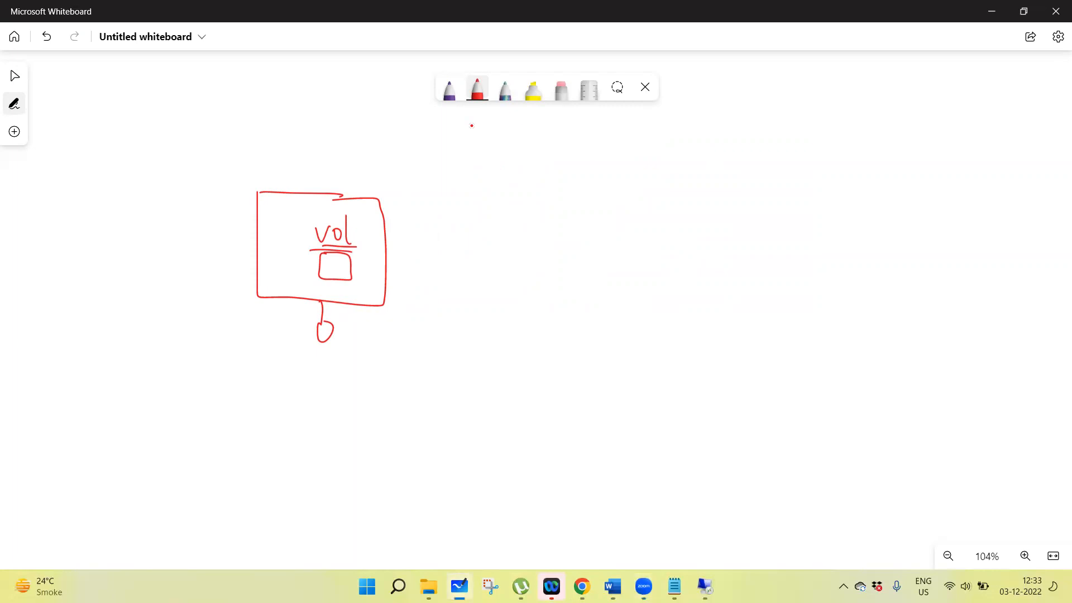
Draw a storage grid beside the server box, circle its upper-left cell and link that cell to the server with a line.
mouse_move(745, 211)
left_mouse_down()
mouse_move(560, 200)
mouse_move(562, 301)
mouse_move(725, 313)
mouse_move(740, 304)
left_mouse_up()
left_click_drag(569, 227, 732, 246)
left_click_drag(564, 263, 746, 276)
left_click_drag(594, 201, 600, 316)
left_click_drag(633, 192, 636, 290)
left_click_drag(671, 208, 677, 305)
left_click_drag(702, 212, 703, 331)
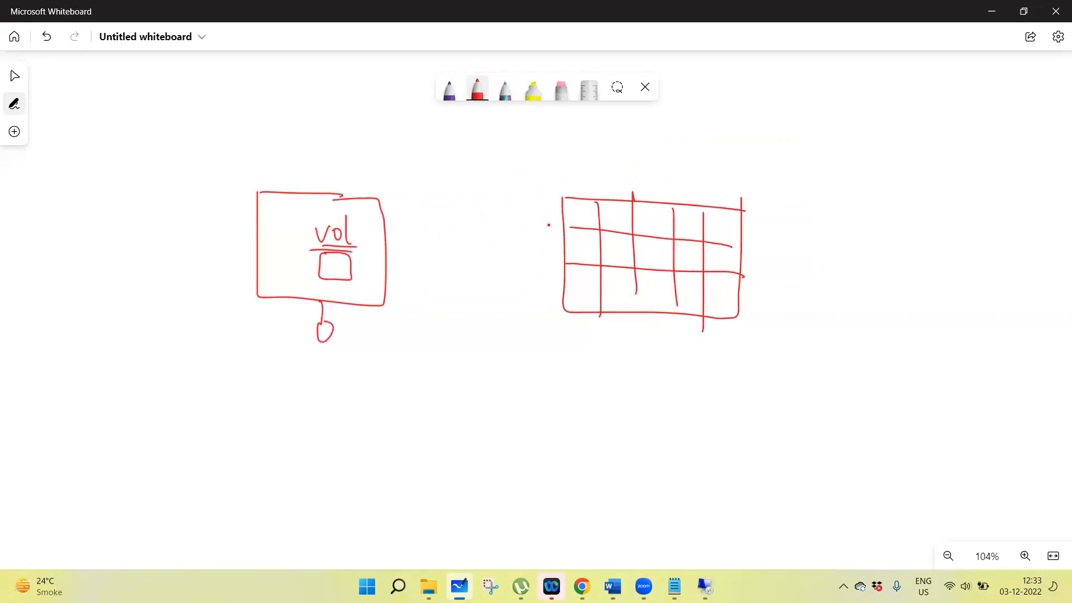
mouse_move(580, 202)
left_mouse_down()
mouse_move(565, 196)
mouse_move(597, 226)
mouse_move(594, 195)
mouse_move(381, 222)
left_mouse_up()
Erase the volume label and small square from the server box, and write "VOL" above and "OS" inside the circled grid cell.
left_click(562, 88)
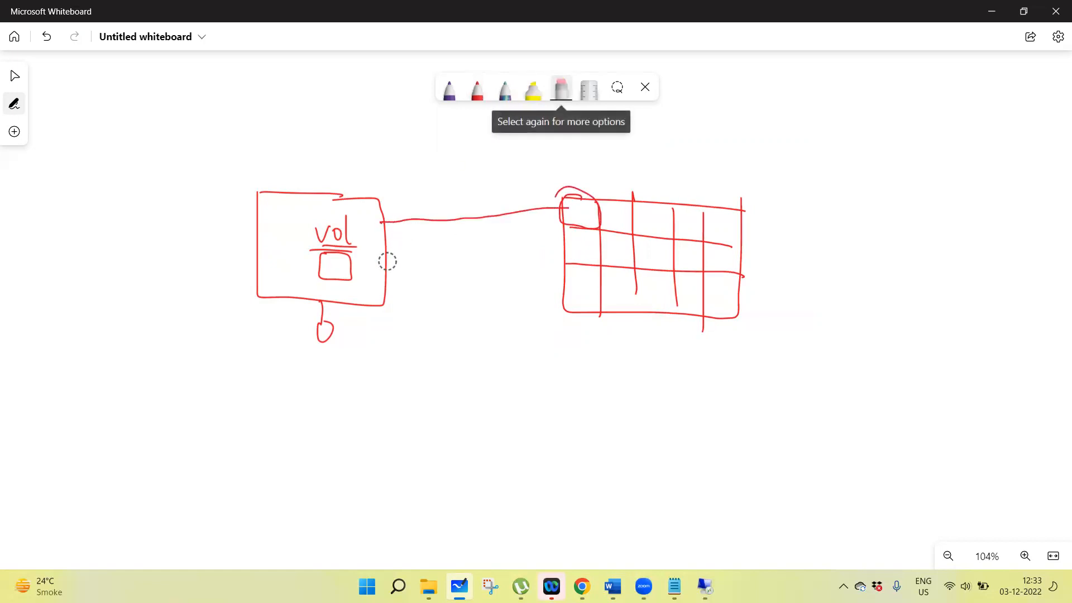
left_click(352, 283)
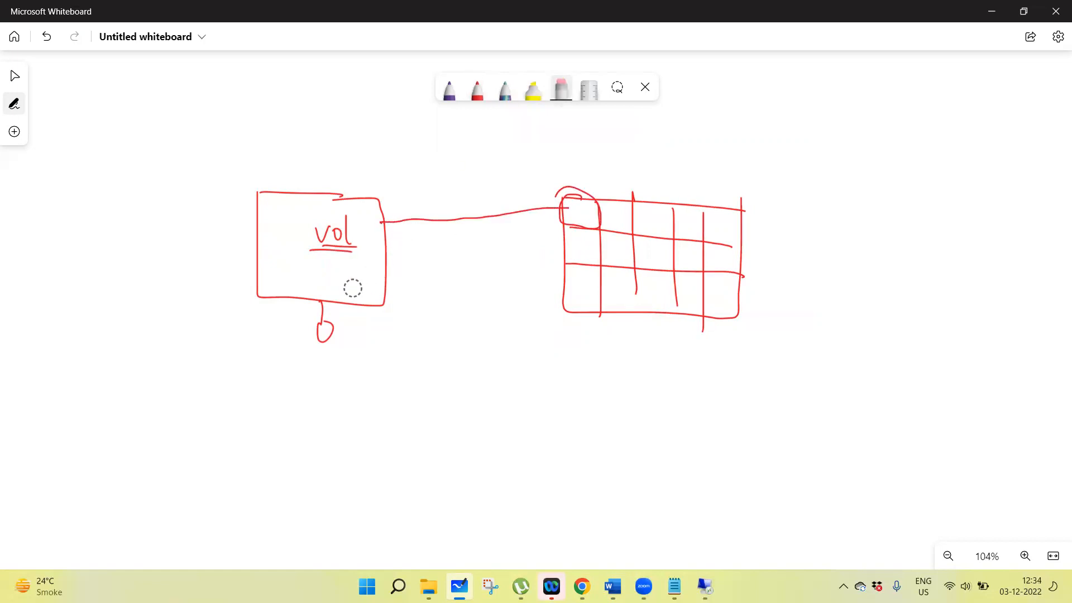
mouse_move(354, 268)
left_mouse_down()
mouse_move(354, 249)
mouse_move(320, 235)
left_mouse_up()
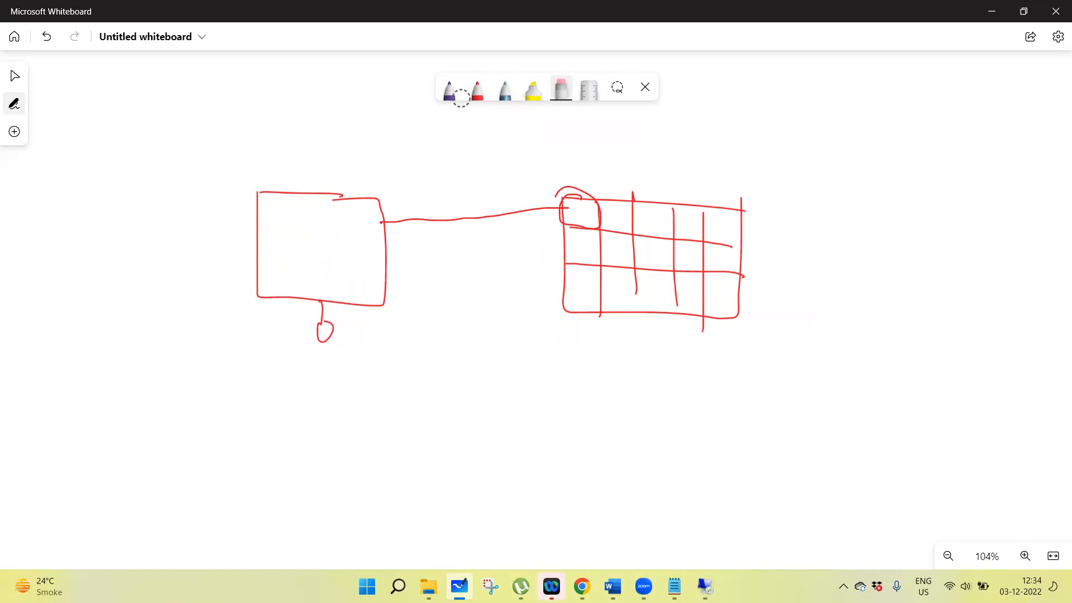
left_click(478, 89)
mouse_move(557, 162)
left_mouse_down()
mouse_move(610, 182)
mouse_move(575, 211)
mouse_move(600, 221)
left_mouse_up()
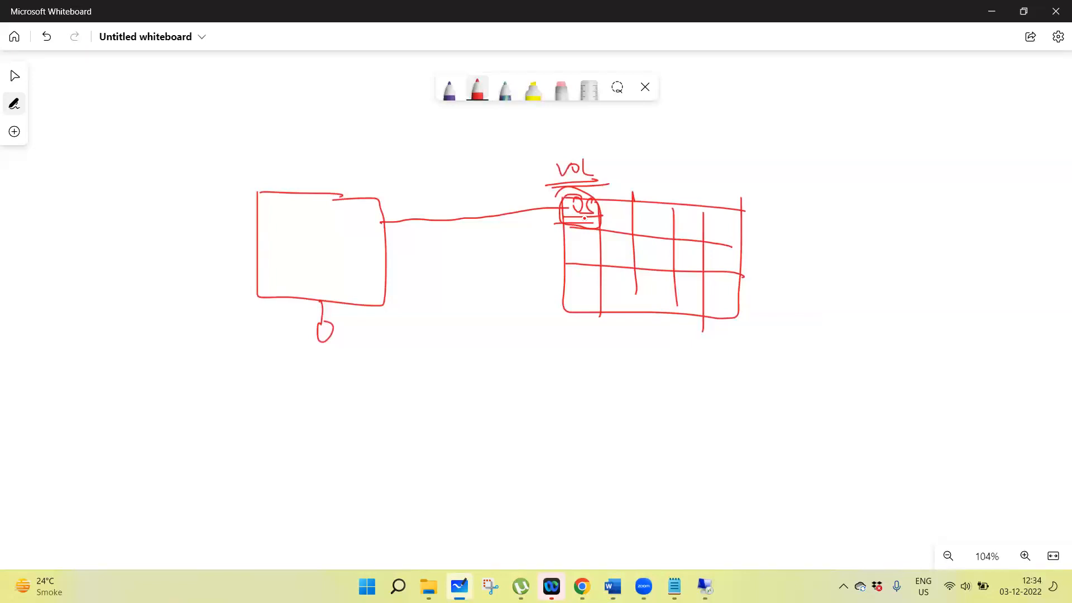
Draw a small crossed-out box inside the server box and write an underlined "EBS" above the storage grid.
mouse_move(322, 269)
left_mouse_down()
mouse_move(357, 296)
mouse_move(319, 297)
mouse_move(337, 270)
left_mouse_up()
mouse_move(351, 268)
left_mouse_down()
mouse_move(326, 291)
mouse_move(349, 293)
left_mouse_up()
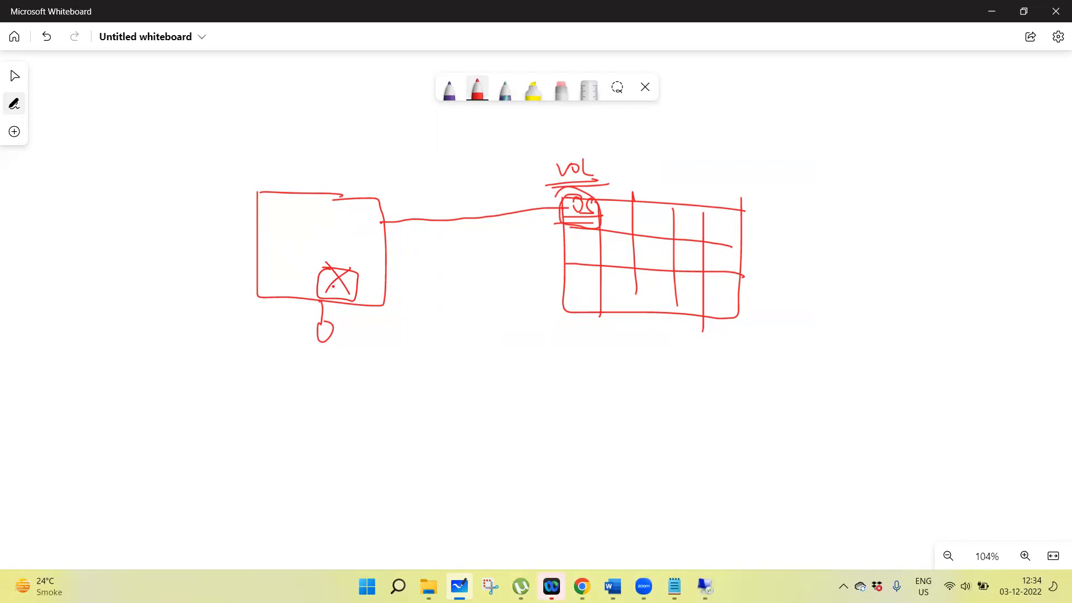
mouse_move(638, 151)
left_mouse_down()
mouse_move(661, 176)
mouse_move(684, 165)
mouse_move(673, 178)
mouse_move(719, 180)
left_mouse_up()
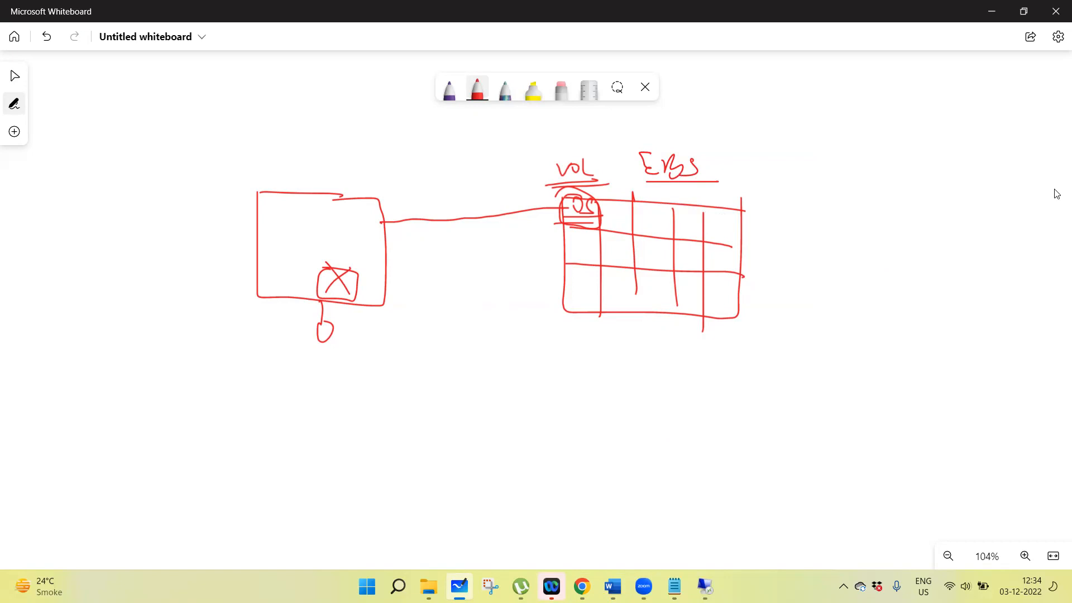
Switch back to the launch form in Chrome and open the instance type comparison.
key("alt+Tab")
scroll(1057, 304, "down", 4)
scroll(1056, 304, "down", 1)
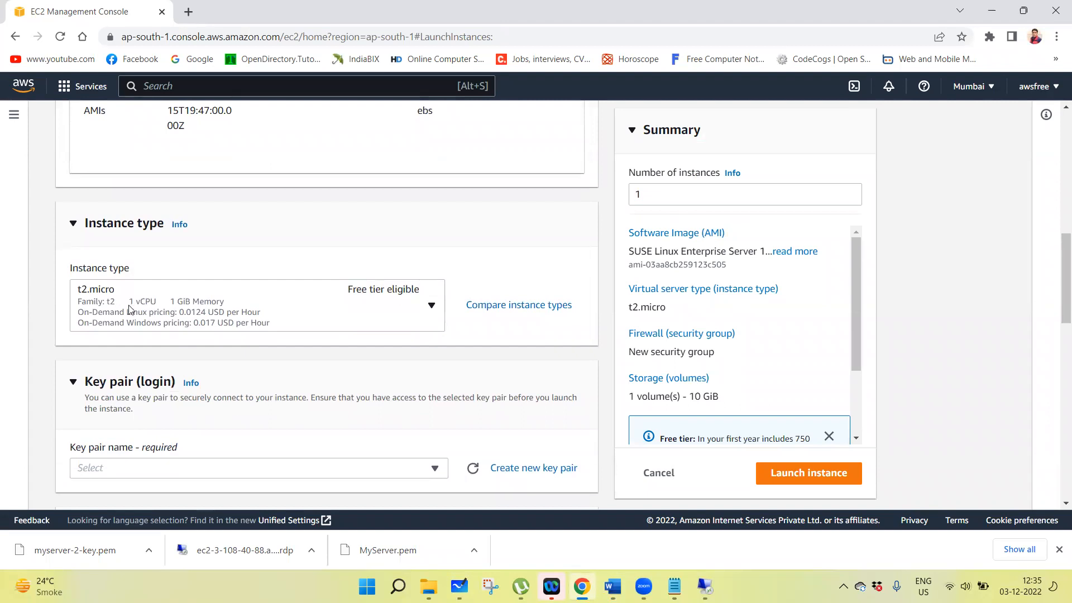
left_click(480, 305)
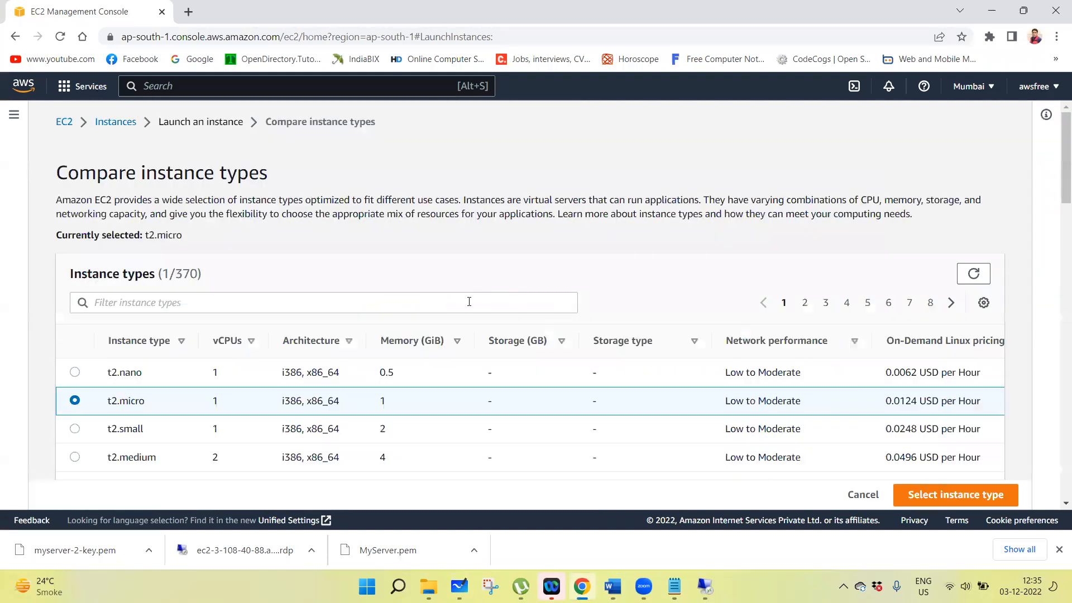
Browse the first page of instance types with their vCPUs, memory, storage and pricing, and go to page 2.
scroll(1057, 204, "down", 2)
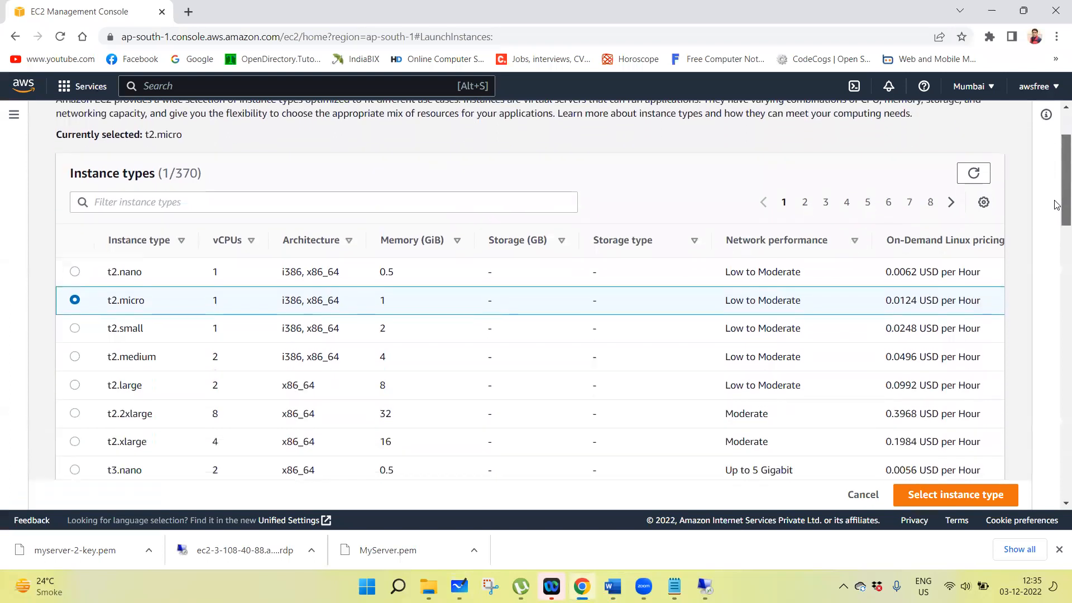
scroll(1056, 207, "down", 4)
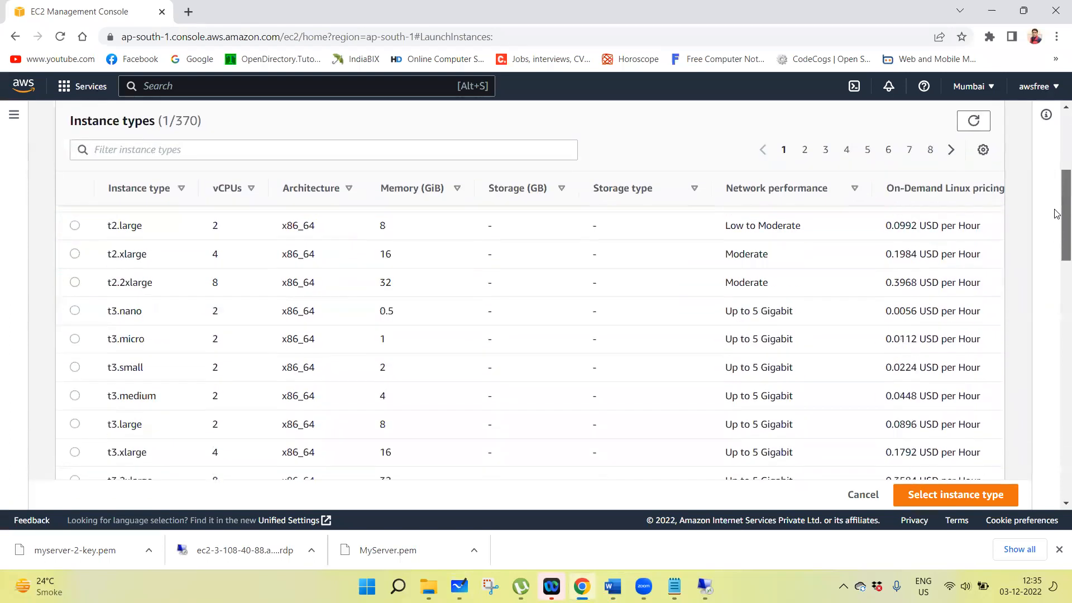
scroll(1057, 214, "up", 3)
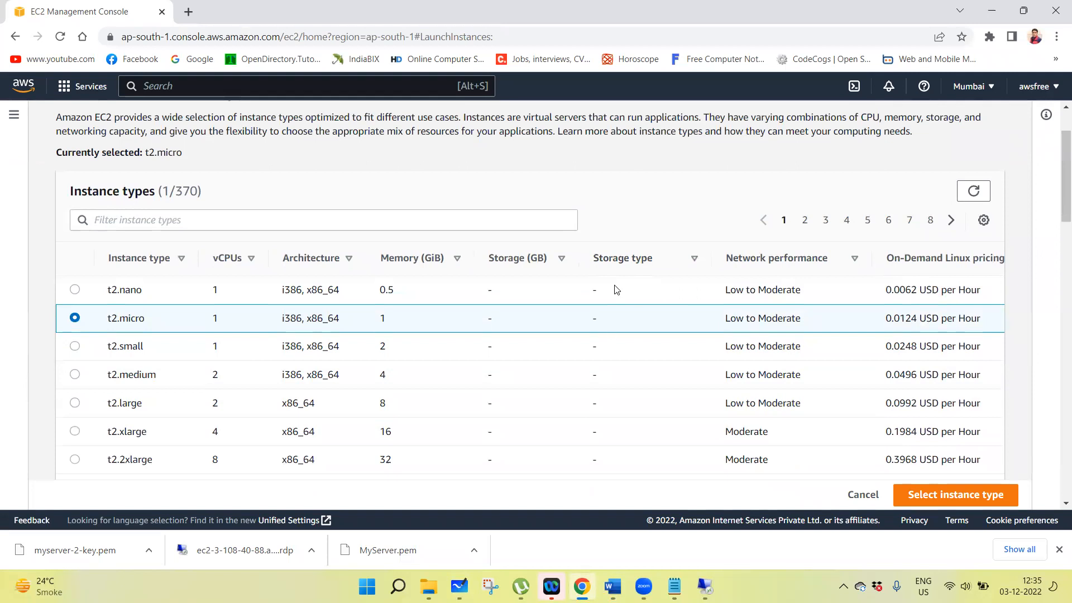
left_click_drag(1057, 190, 1057, 454)
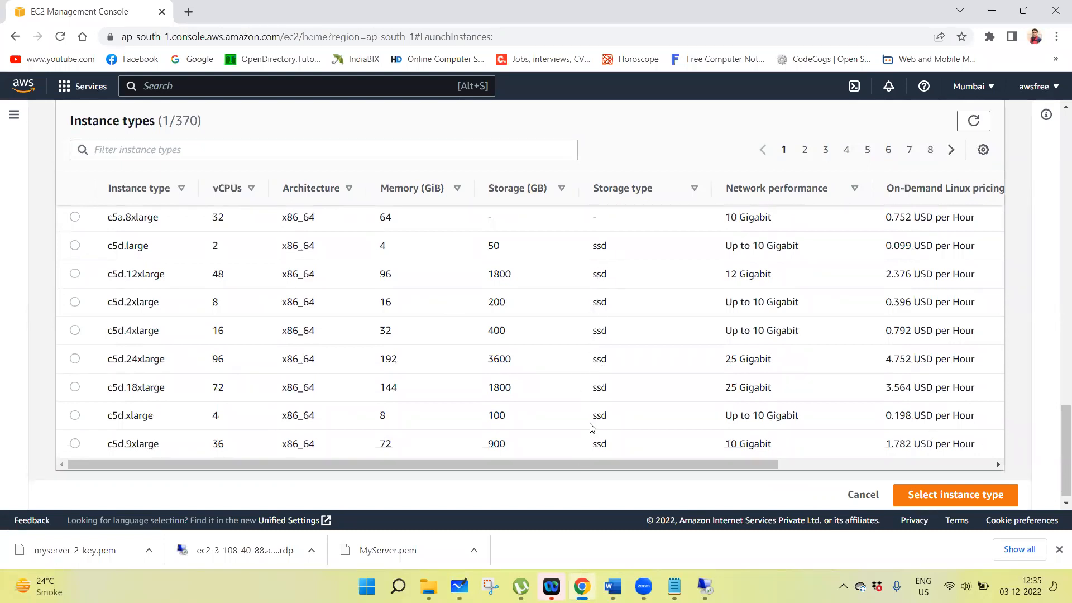
left_click_drag(1057, 436, 1056, 140)
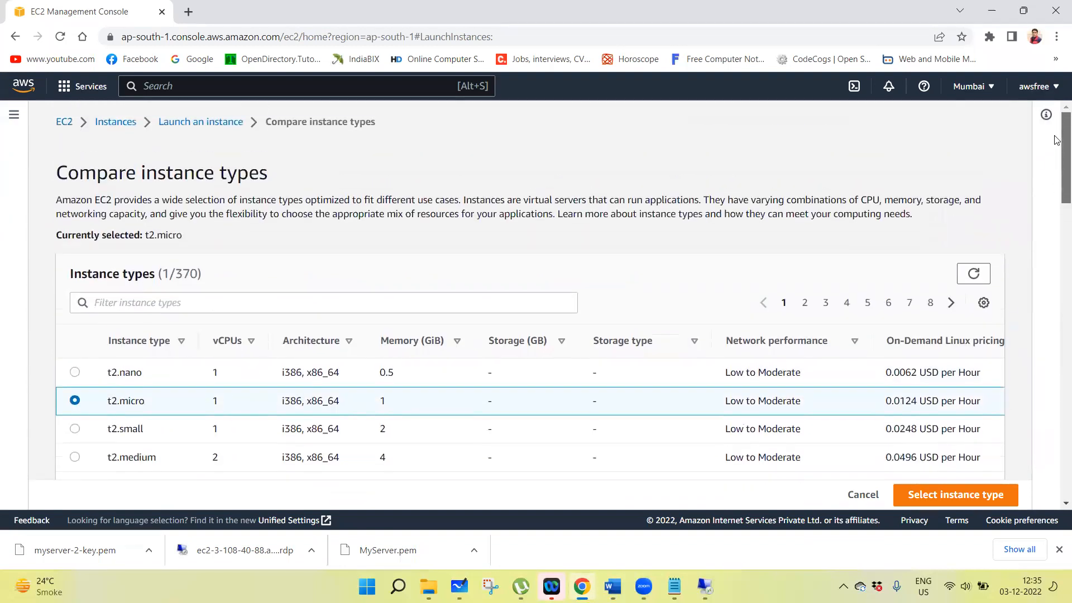
left_click_drag(1056, 182, 1037, 201)
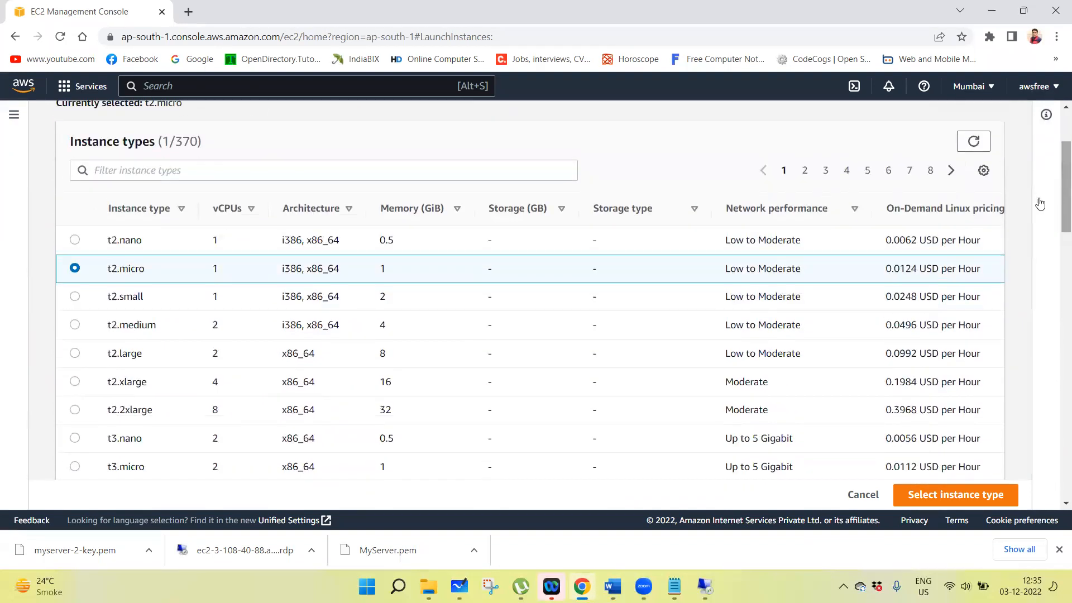
left_click(805, 172)
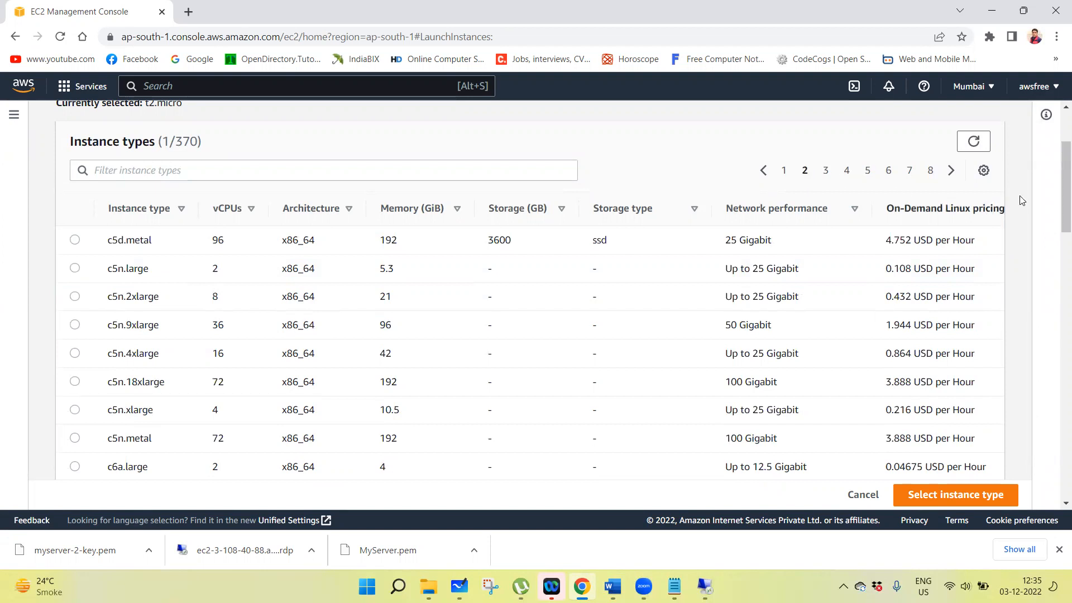
Browse pages 2 and 3 of the instance types, examining the memory, storage size and storage type of d2.8xlarge.
scroll(1056, 179, "up", 3)
left_click_drag(1057, 179, 1056, 368)
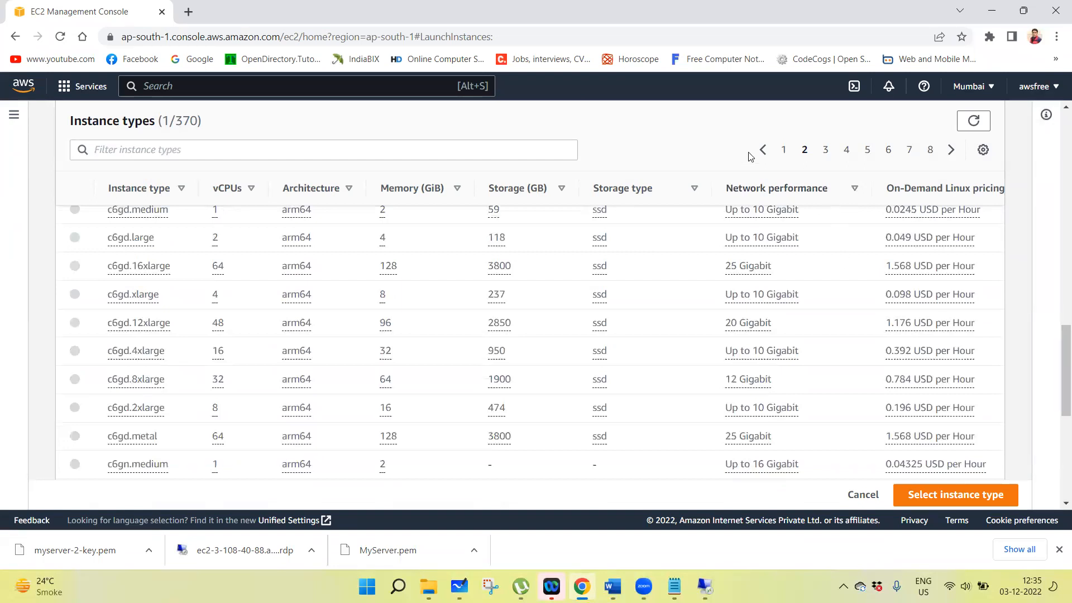
left_click(825, 151)
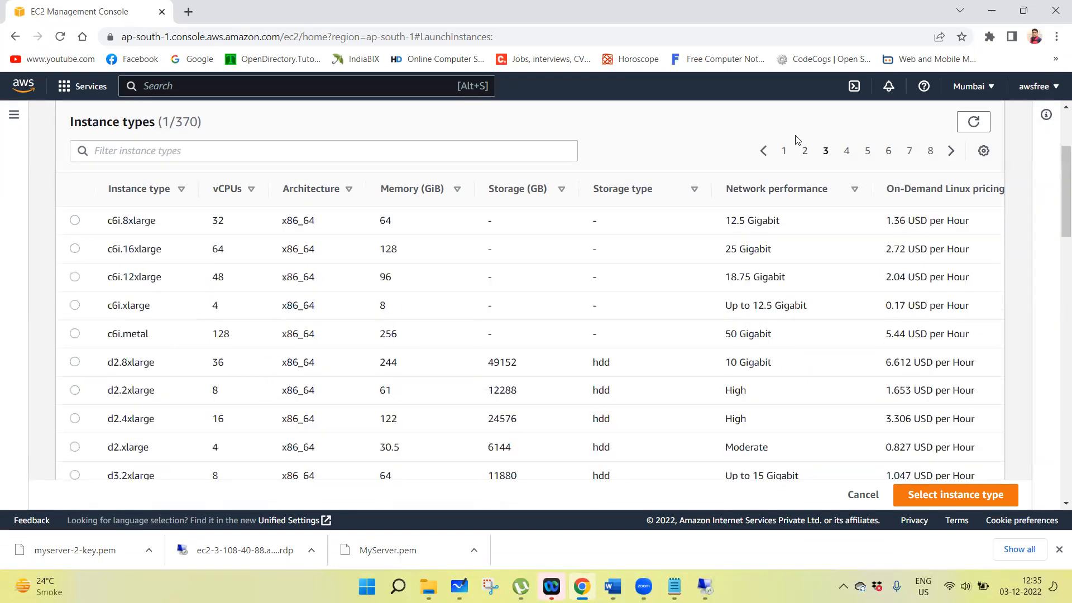
scroll(1057, 240, "down", 2)
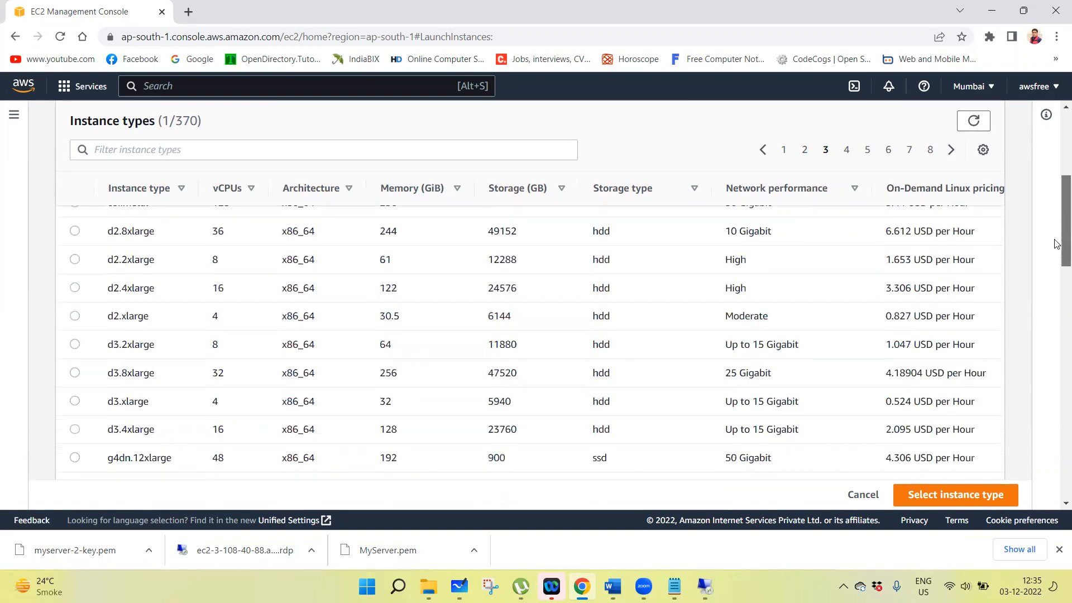
left_click_drag(596, 235, 631, 233)
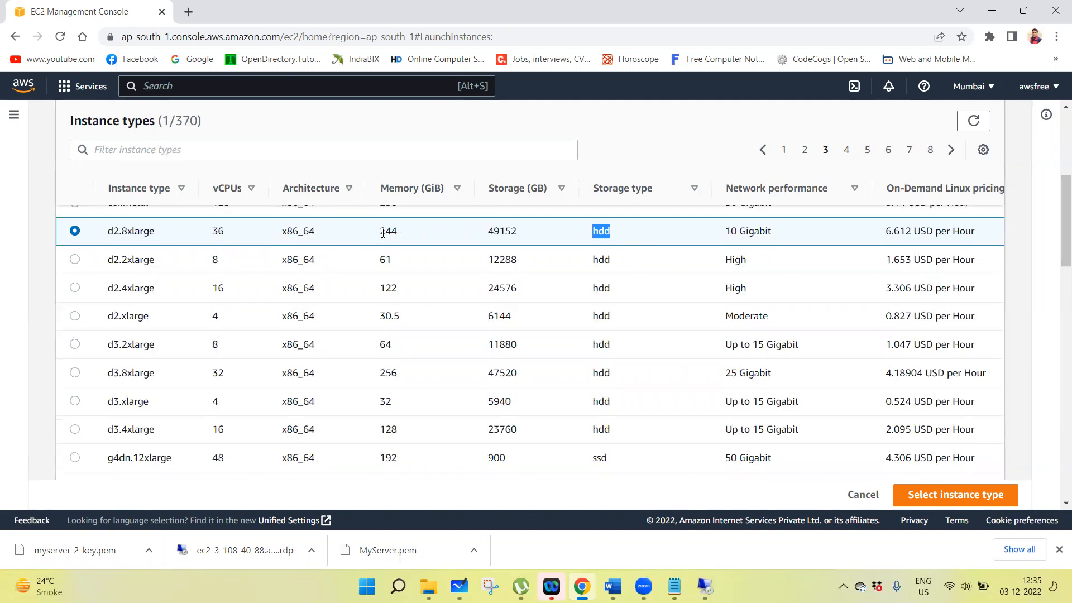
left_click_drag(381, 232, 403, 235)
left_click_drag(488, 237, 519, 234)
left_click_drag(600, 227, 625, 232)
scroll(1056, 223, "down", 10)
left_click_drag(1057, 335, 1059, 98)
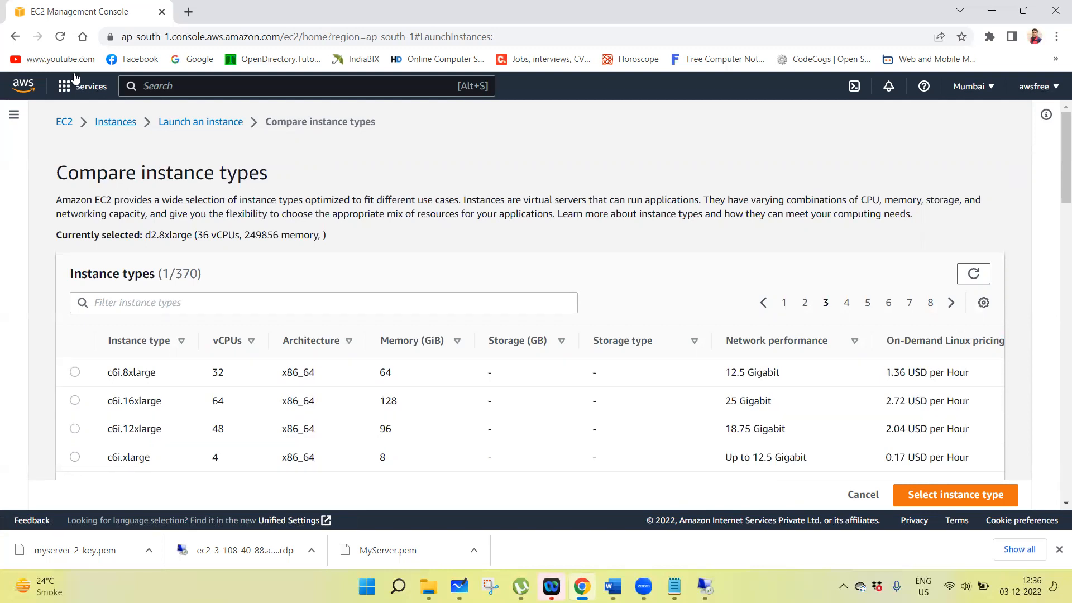
Return to the instances list and terminate both MyServer and Myserver-2.
left_click(111, 123)
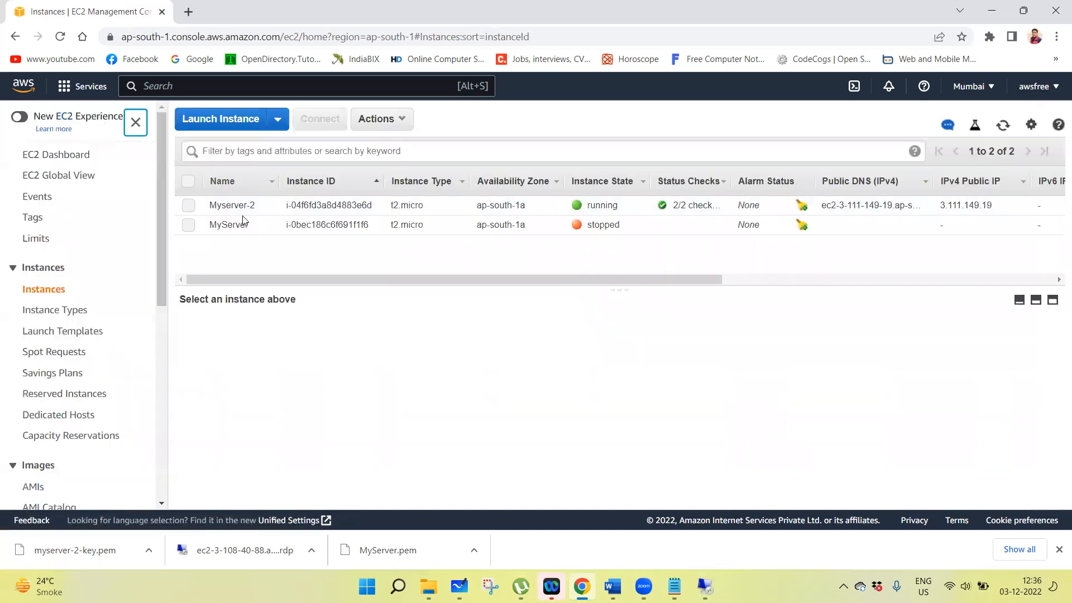
left_click(188, 224)
left_click(188, 205)
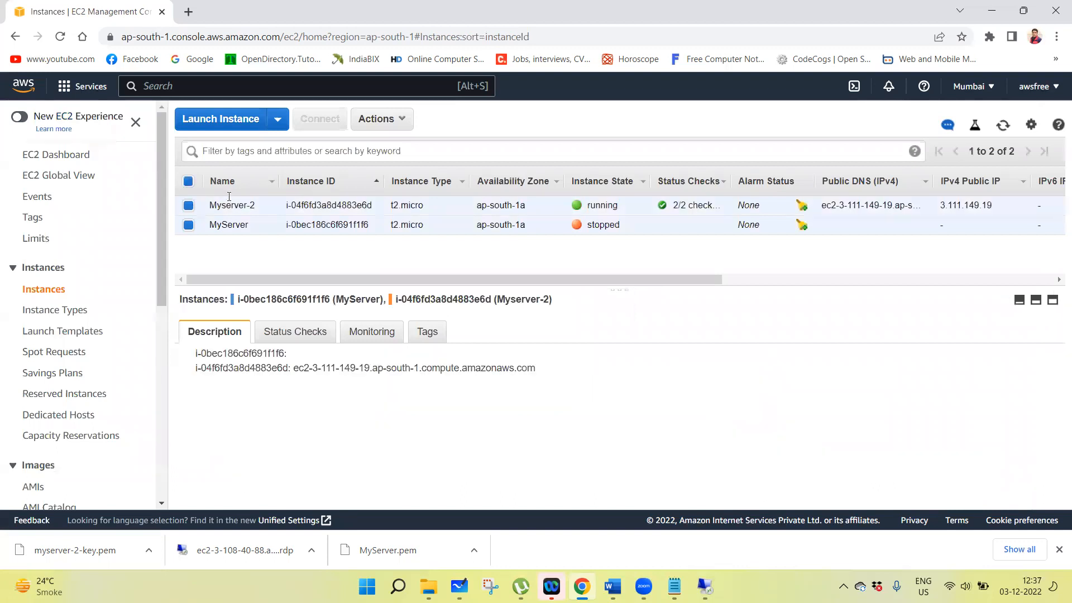
left_click(394, 128)
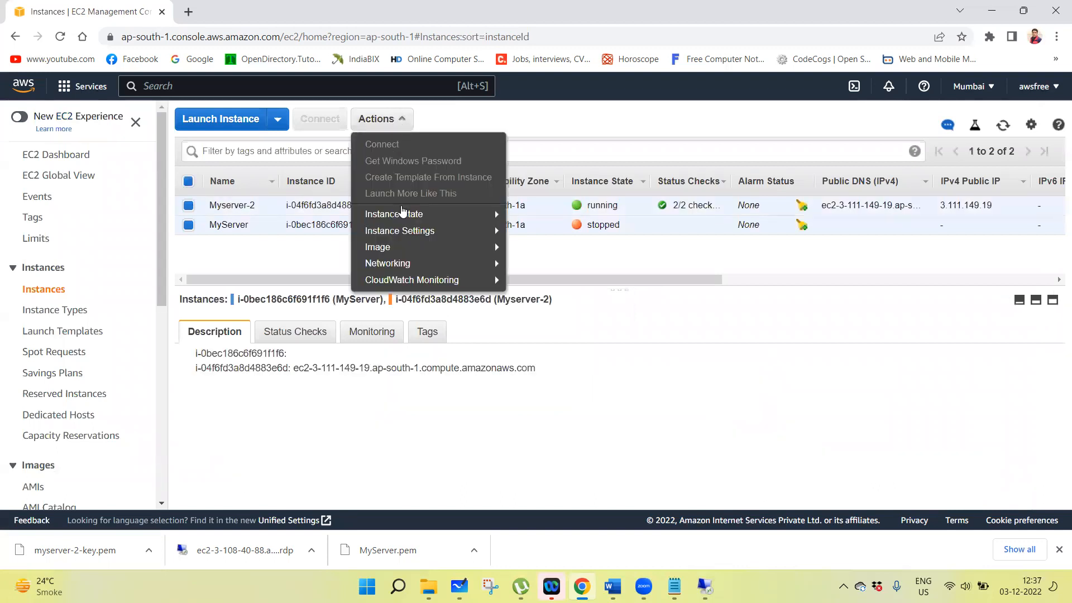
mouse_move(495, 214)
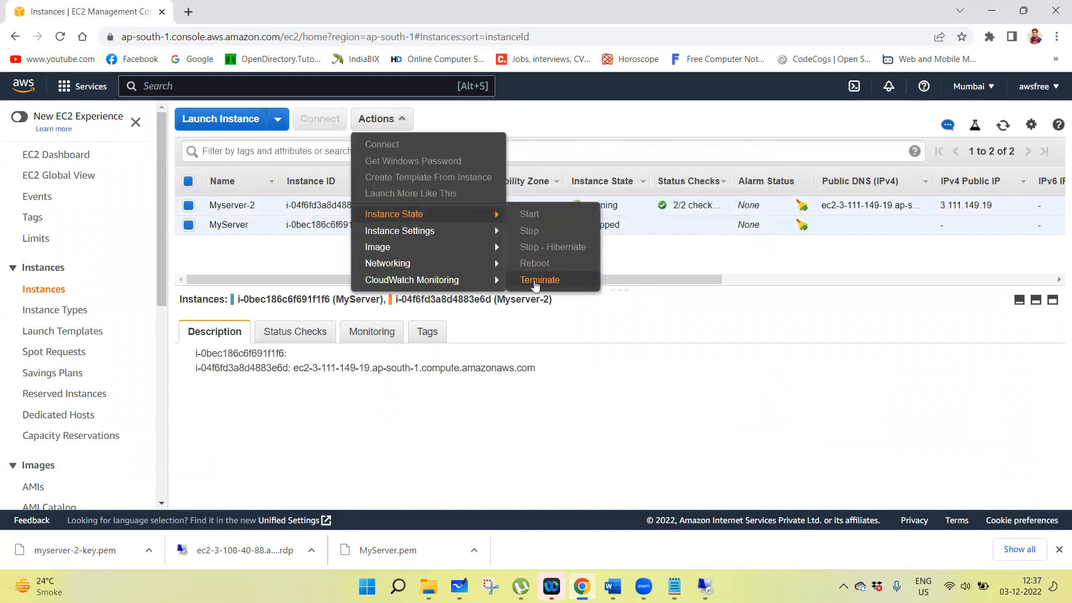
left_click(535, 282)
left_click(818, 407)
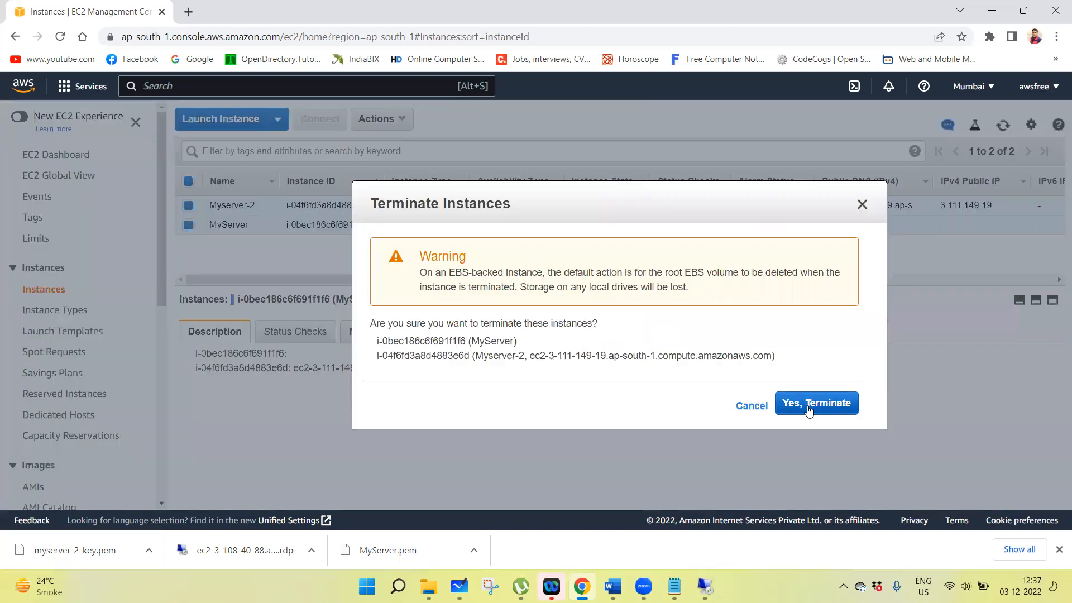
Try to delete the AMI-SnapShort snapshot from the Elastic Block Store snapshots while its AMI is still registered.
scroll(162, 293, "down", 5)
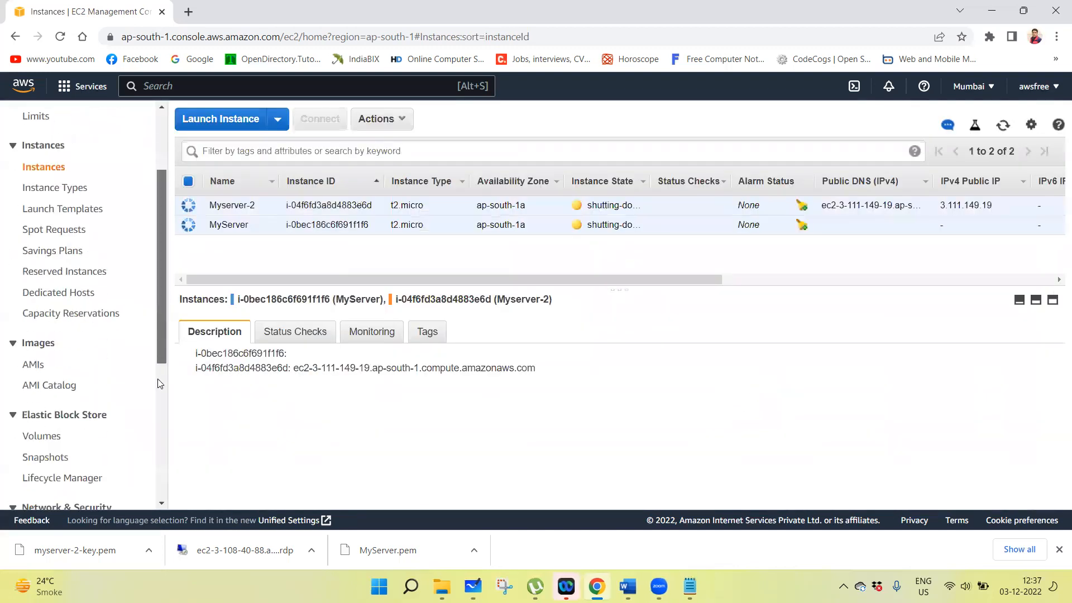
left_click(58, 295)
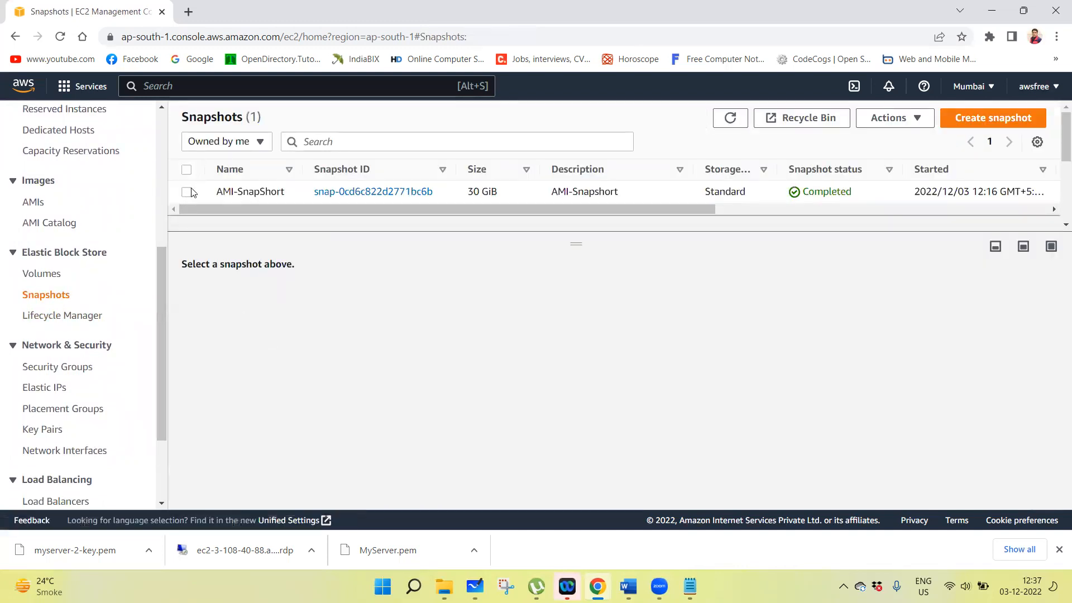
left_click(186, 193)
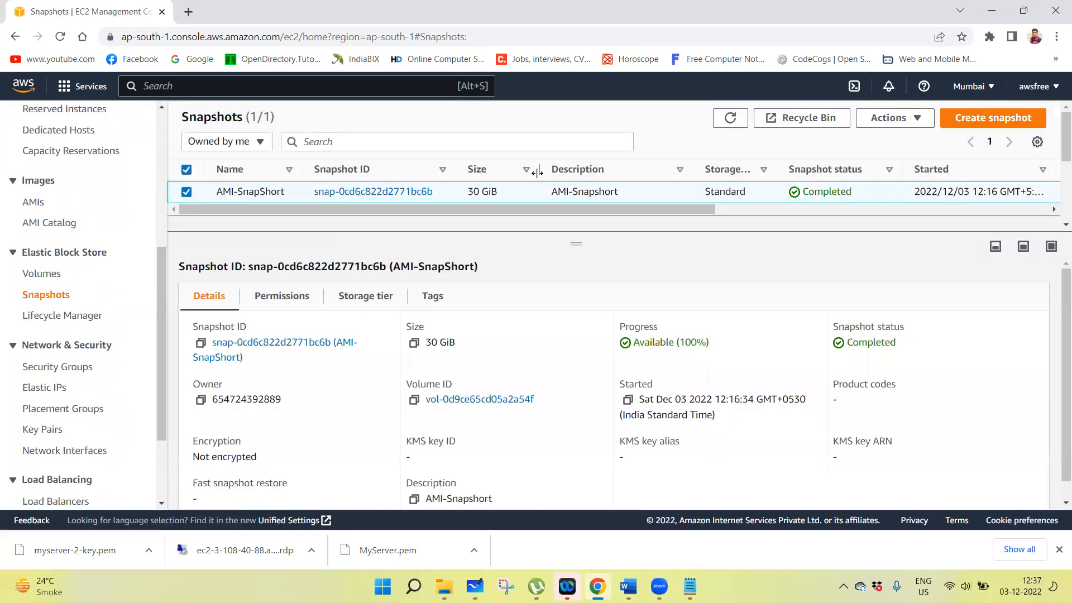
left_click(899, 119)
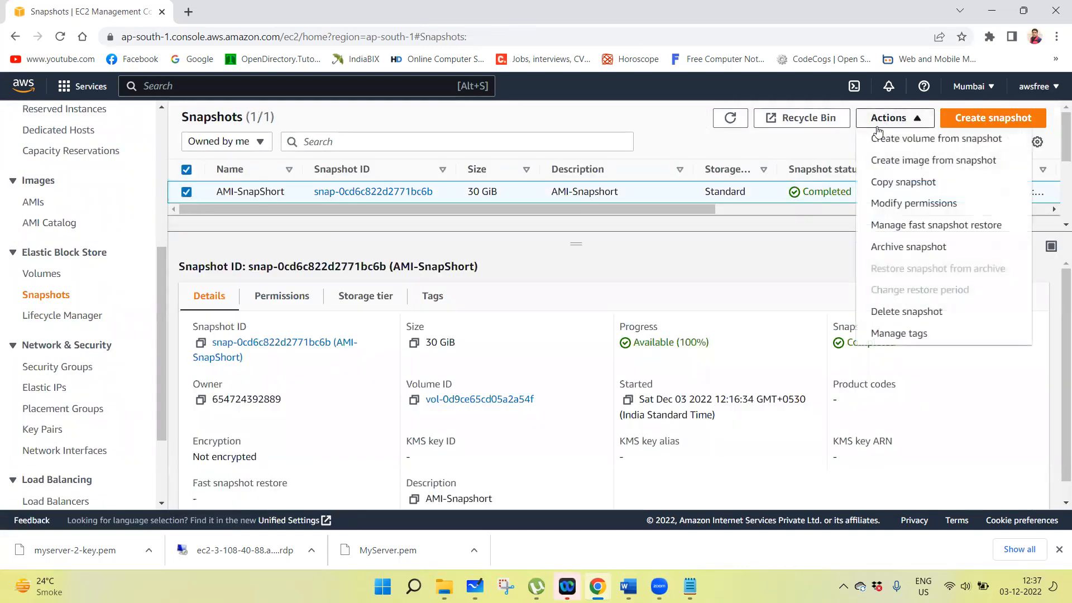
left_click(885, 315)
left_click(791, 344)
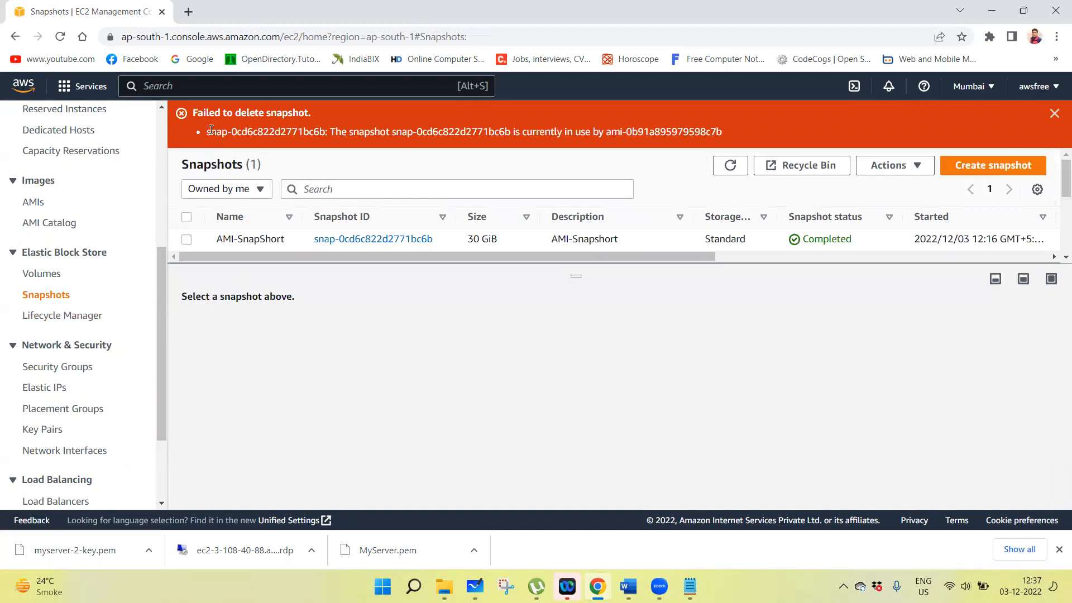
left_click_drag(582, 136, 697, 127)
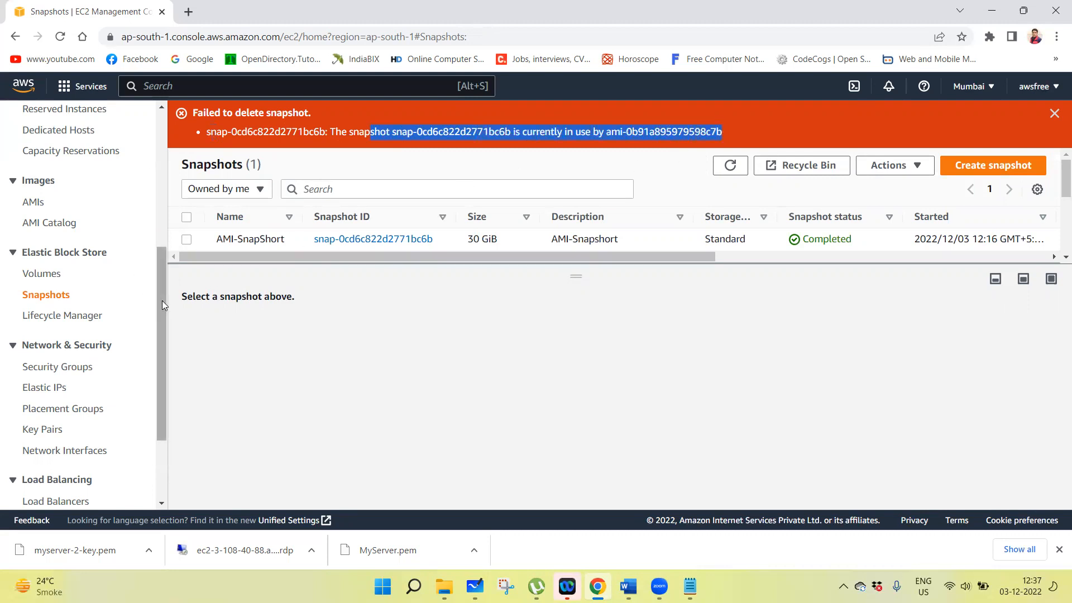
Deregister the MySnapshort-Image AMI among the images owned by the account.
left_click_drag(162, 308, 163, 293)
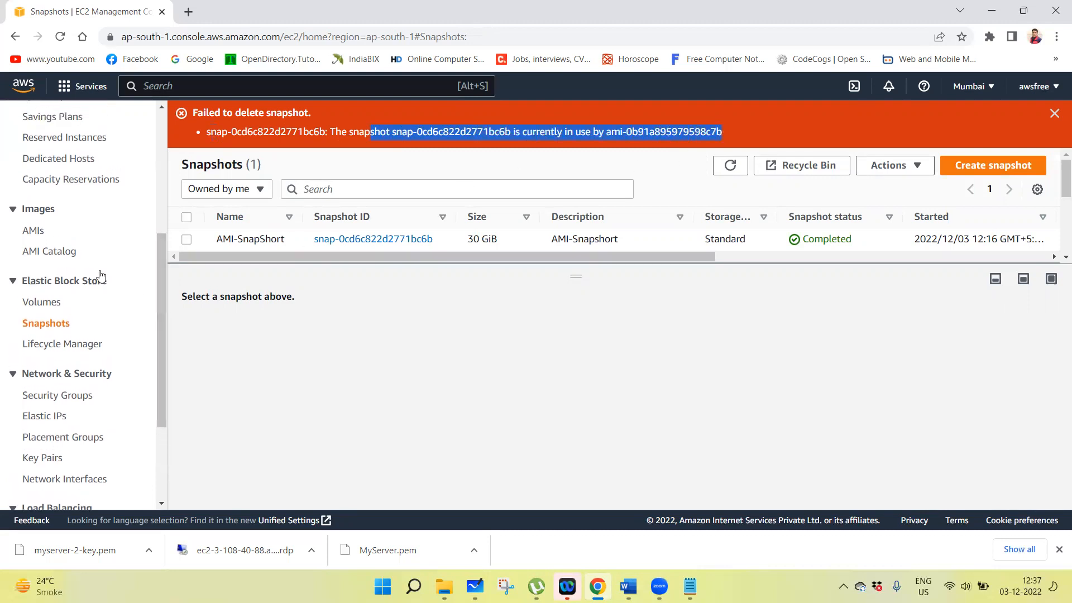
left_click(36, 231)
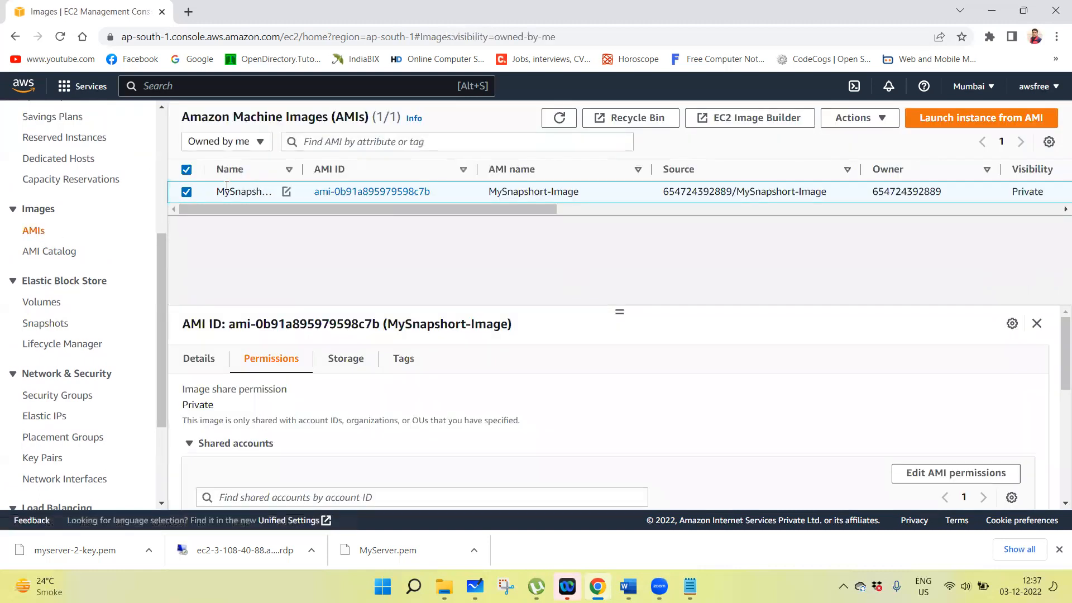
left_click(852, 118)
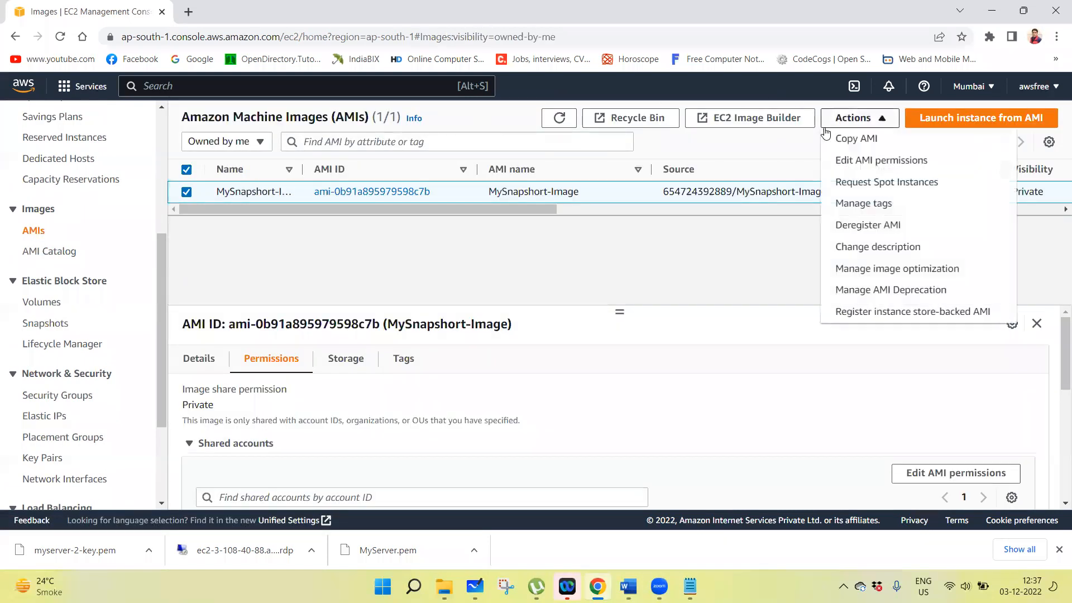
left_click(845, 225)
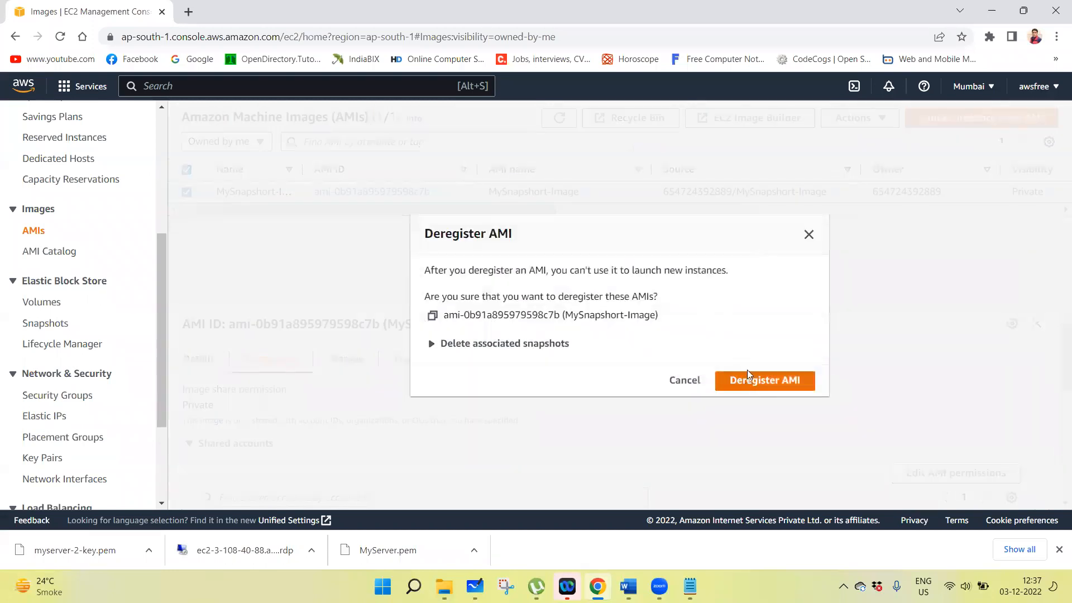
left_click(749, 375)
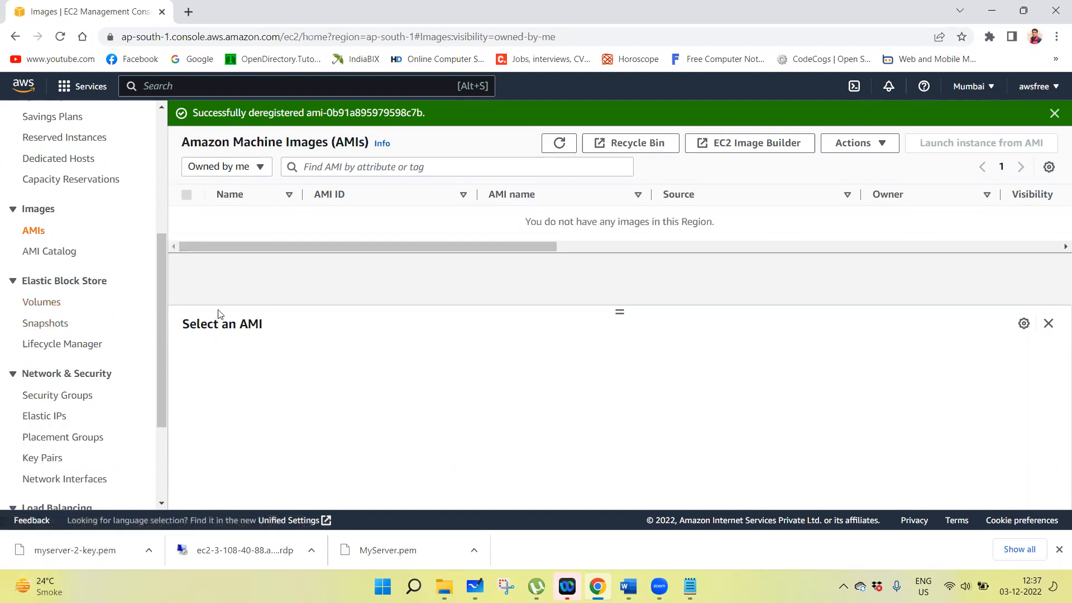
Return to the snapshots list and delete the AMI-SnapShort snapshot.
left_click(42, 325)
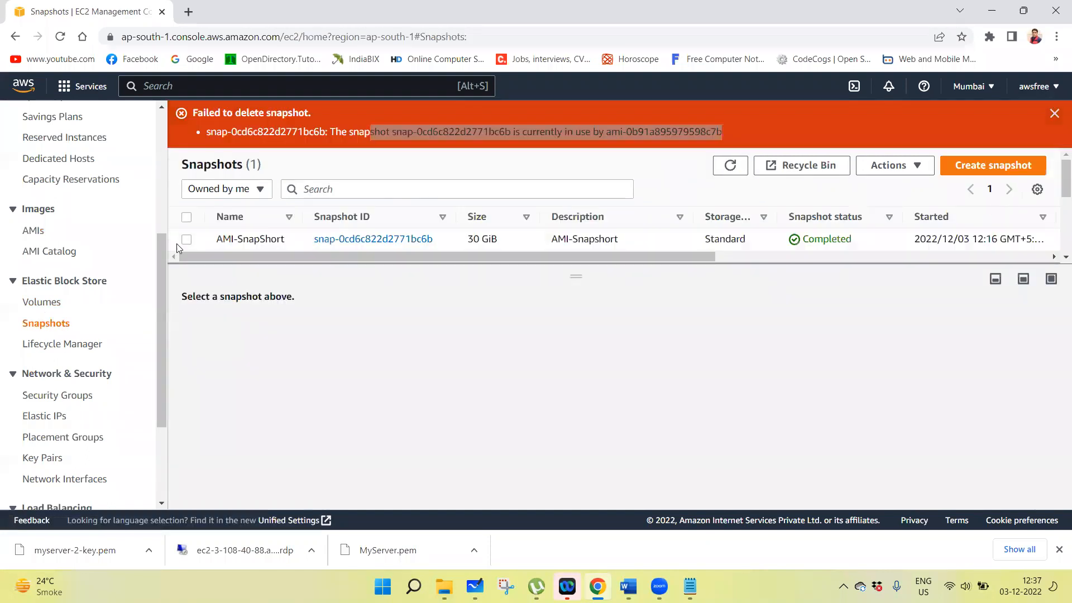
left_click(186, 240)
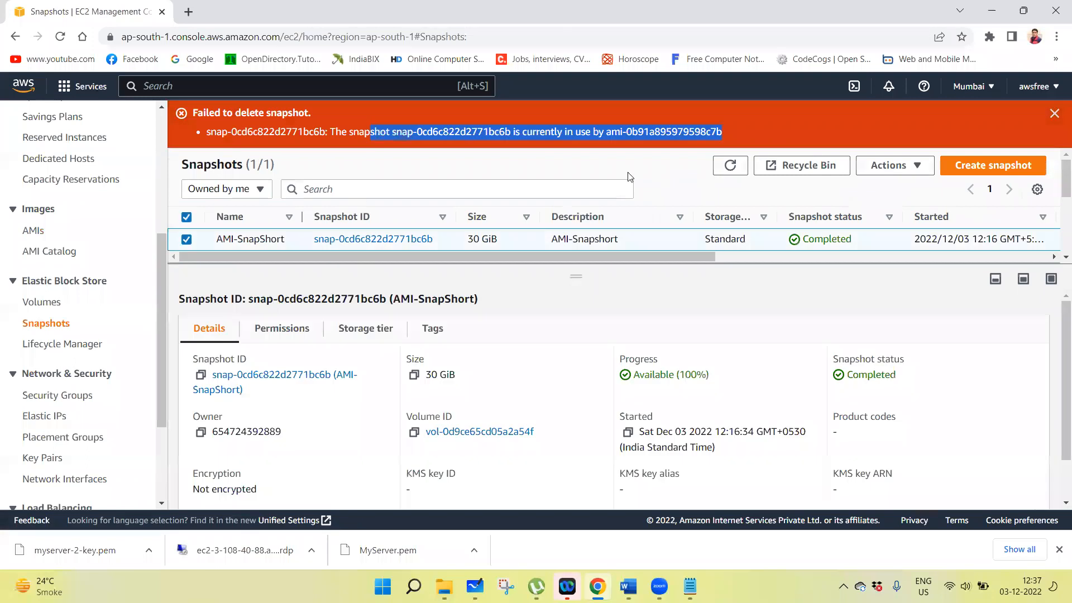
left_click(893, 165)
left_click(893, 359)
left_click(773, 340)
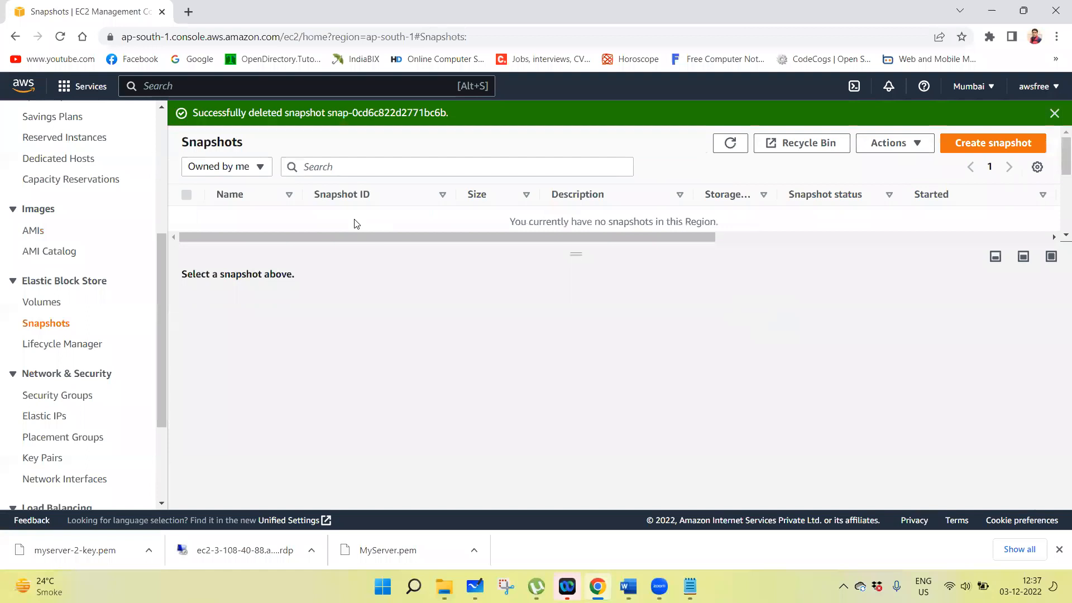
Check the volumes, AMIs, snapshots and instances lists for any remaining resources.
left_click(31, 303)
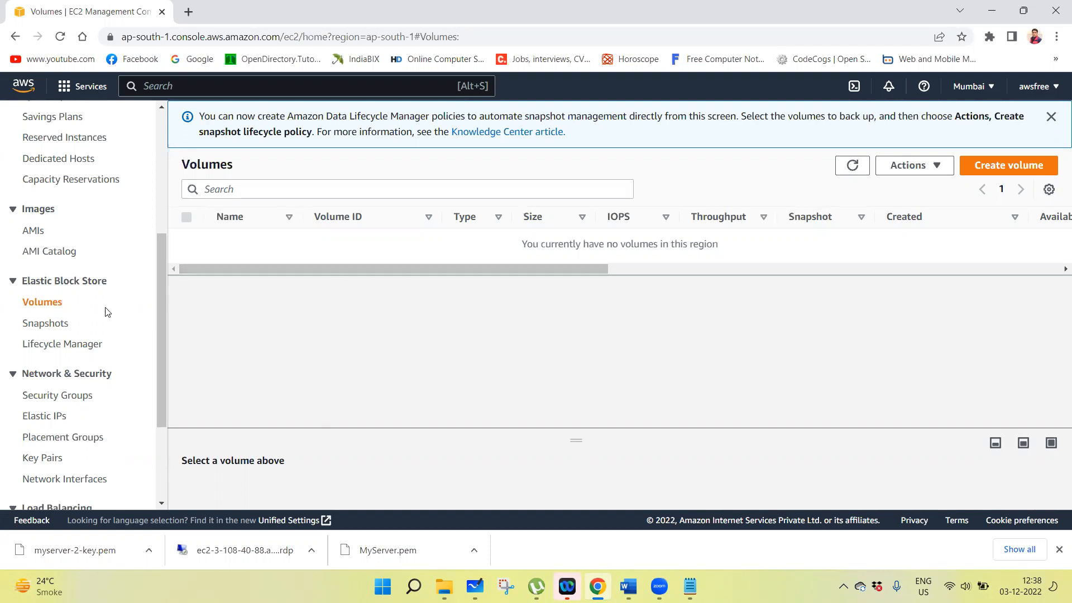
left_click_drag(159, 321, 185, 297)
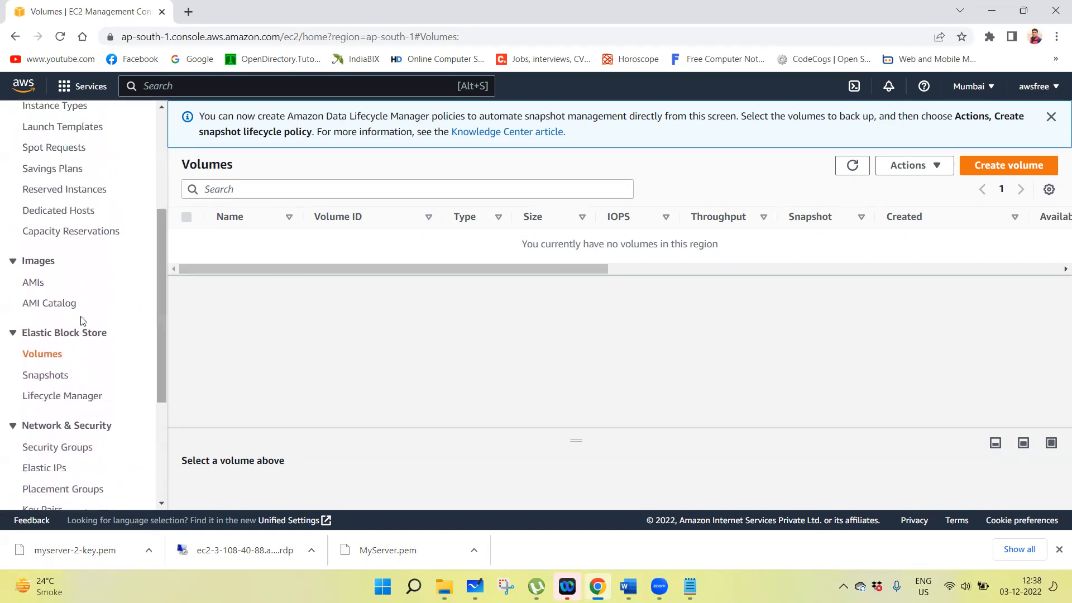
left_click(34, 284)
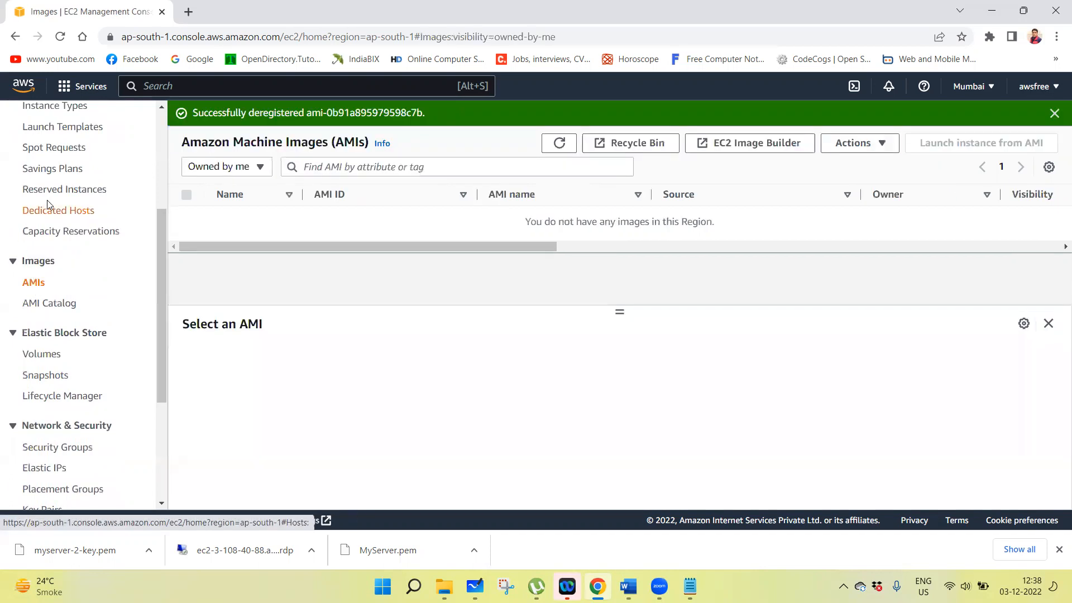
left_click(35, 356)
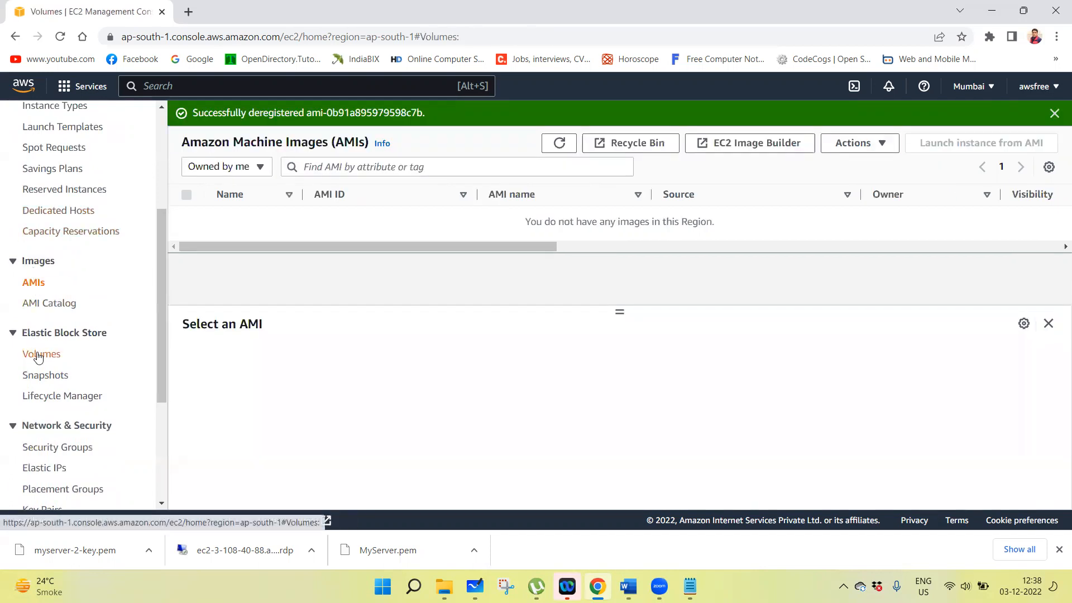
left_click(34, 380)
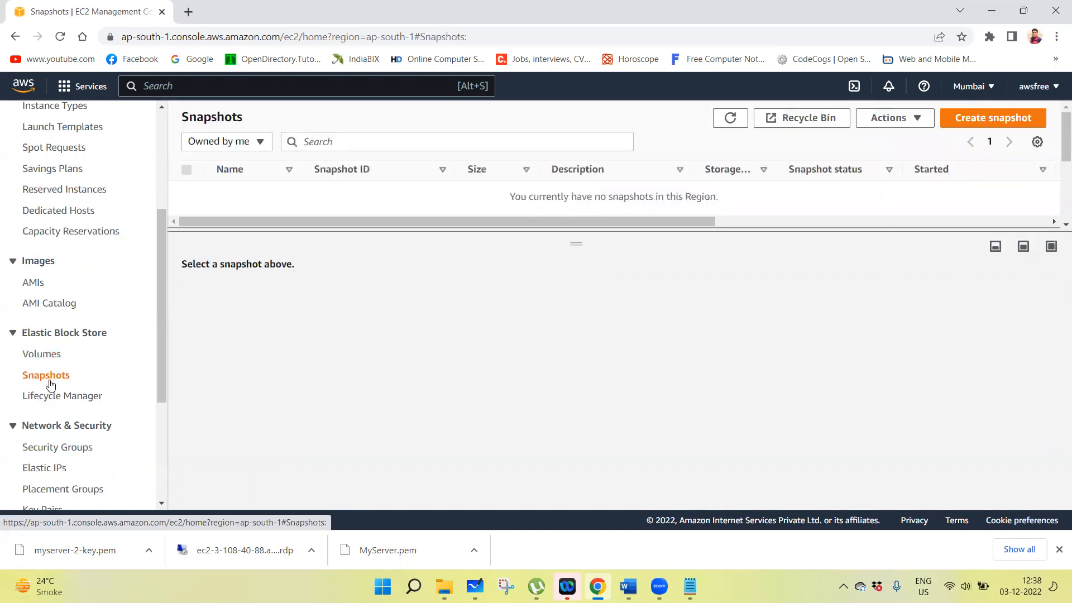
left_click_drag(163, 361, 171, 322)
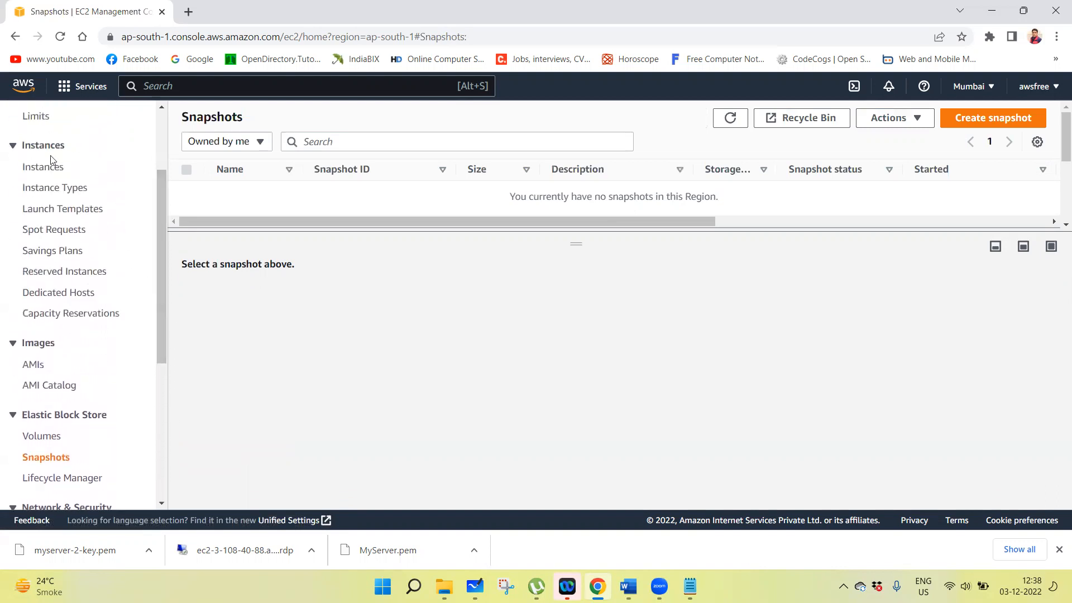
left_click(45, 172)
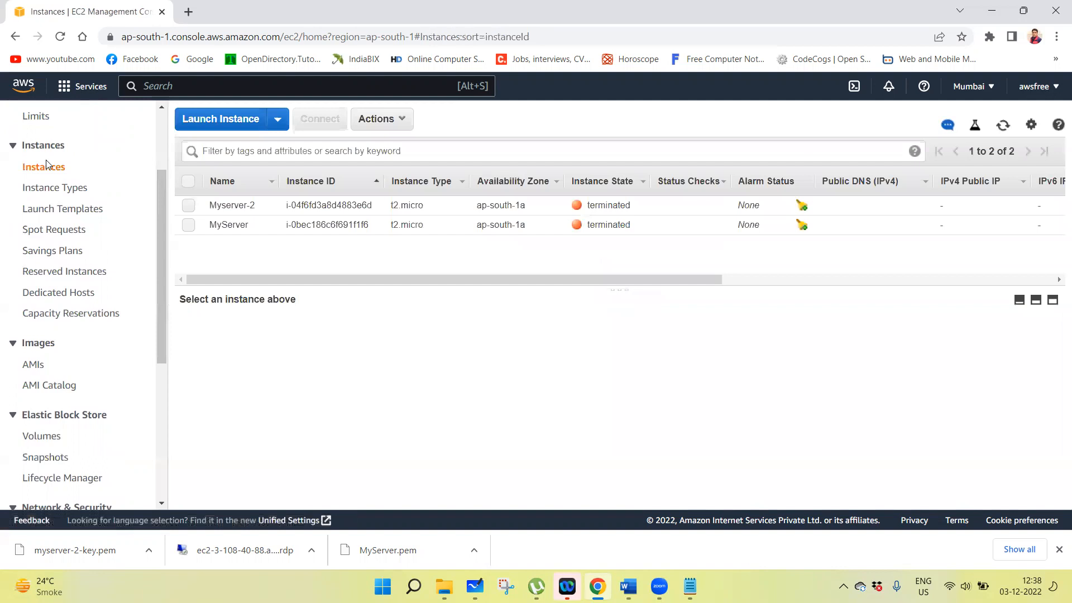